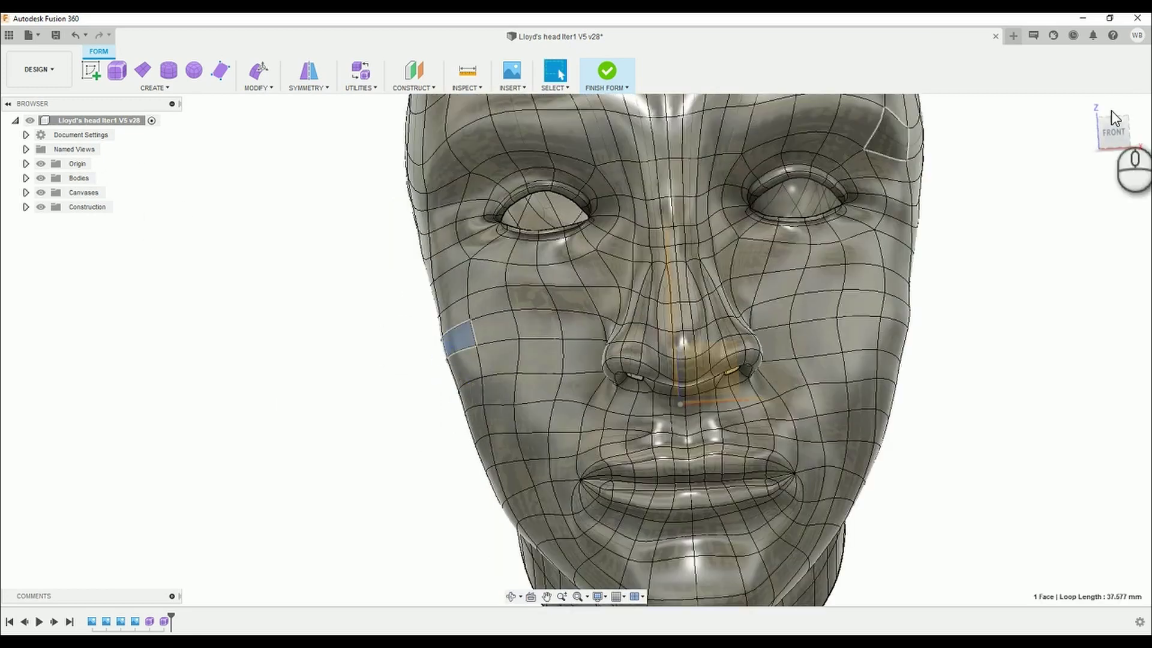
# - Show the frontal photo canvas behind the head
pyautogui.click(25, 192)
pyautogui.click(51, 206)
pyautogui.scroll(5, 315, 256)
# - In Edit Form, scale both cheek faces down slightly, then orbit to a side view
pyautogui.click(258, 71)
pyautogui.moveTo(824, 385); pyautogui.dragTo(587, 383, button='middle')
pyautogui.keyDown('shift'); pyautogui.click(819, 338); pyautogui.keyUp('shift')
pyautogui.moveTo(550, 332); pyautogui.dragTo(546, 333)
pyautogui.scroll(-6, 586, 358)
pyautogui.keyDown('shift'); pyautogui.moveTo(669, 349); pyautogui.dragTo(626, 312, button='middle'); pyautogui.keyUp('shift')
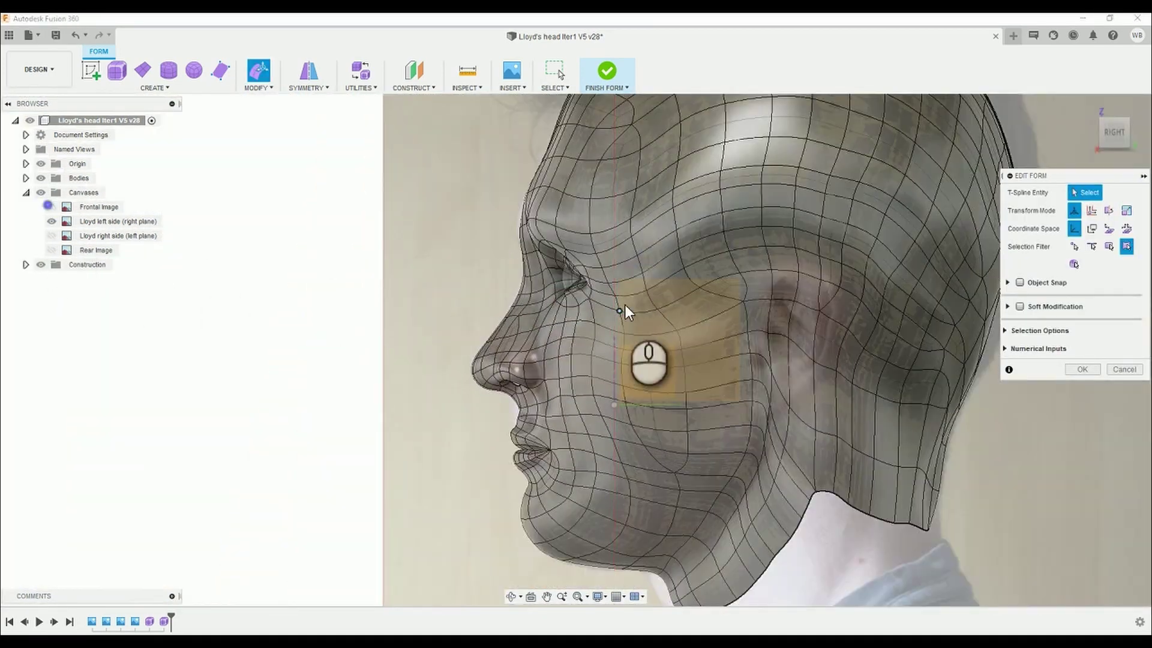
pyautogui.scroll(5, 618, 318)
# - Compare against the side photo and select the faces beside the nose and a cheek vertex
pyautogui.click(40, 178)
pyautogui.click(41, 178)
pyautogui.click(41, 178)
pyautogui.click(41, 178)
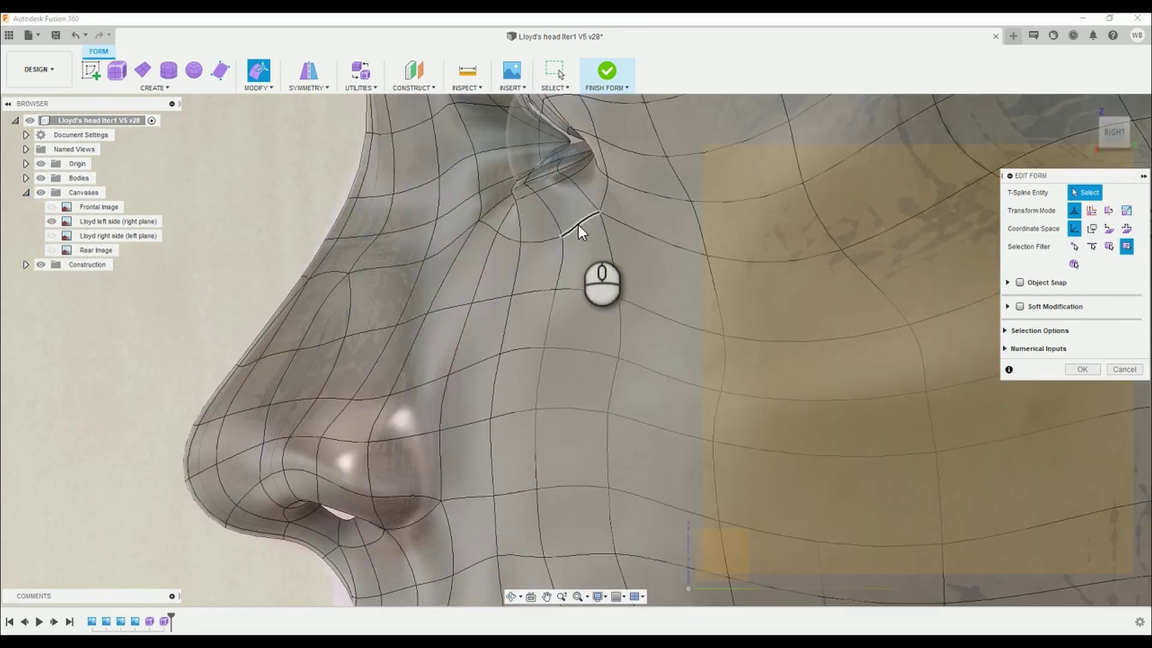
pyautogui.click(578, 228)
pyautogui.click(604, 306)
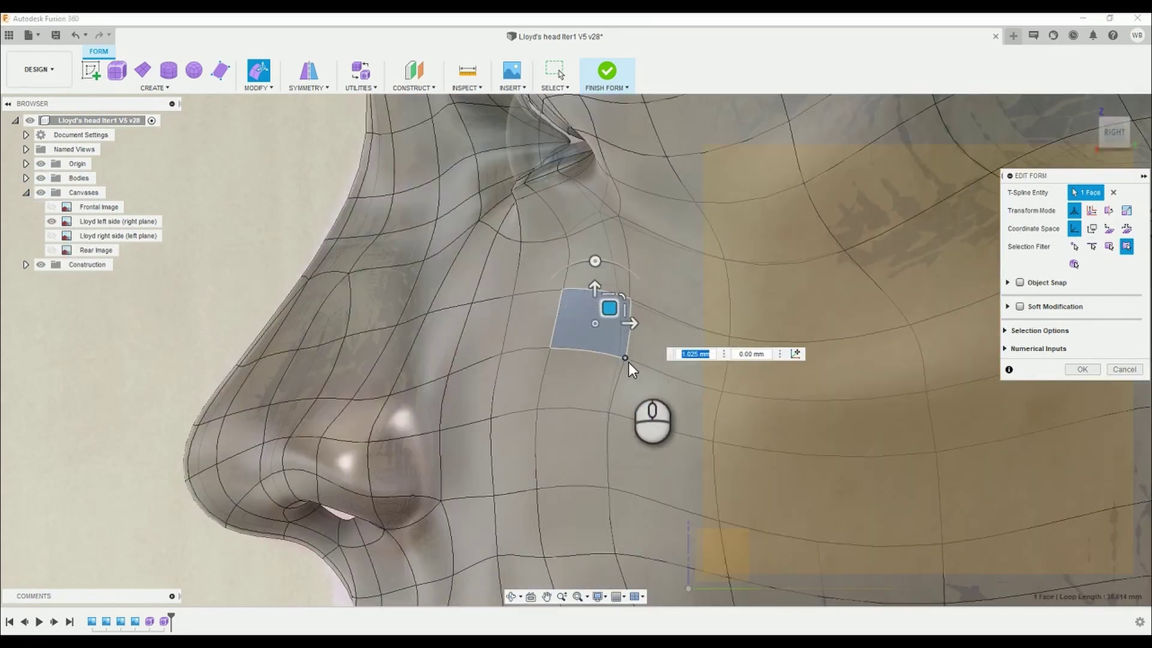
pyautogui.click(625, 358)
pyautogui.click(41, 177)
pyautogui.click(41, 178)
pyautogui.moveTo(518, 380); pyautogui.dragTo(515, 376, button='middle')
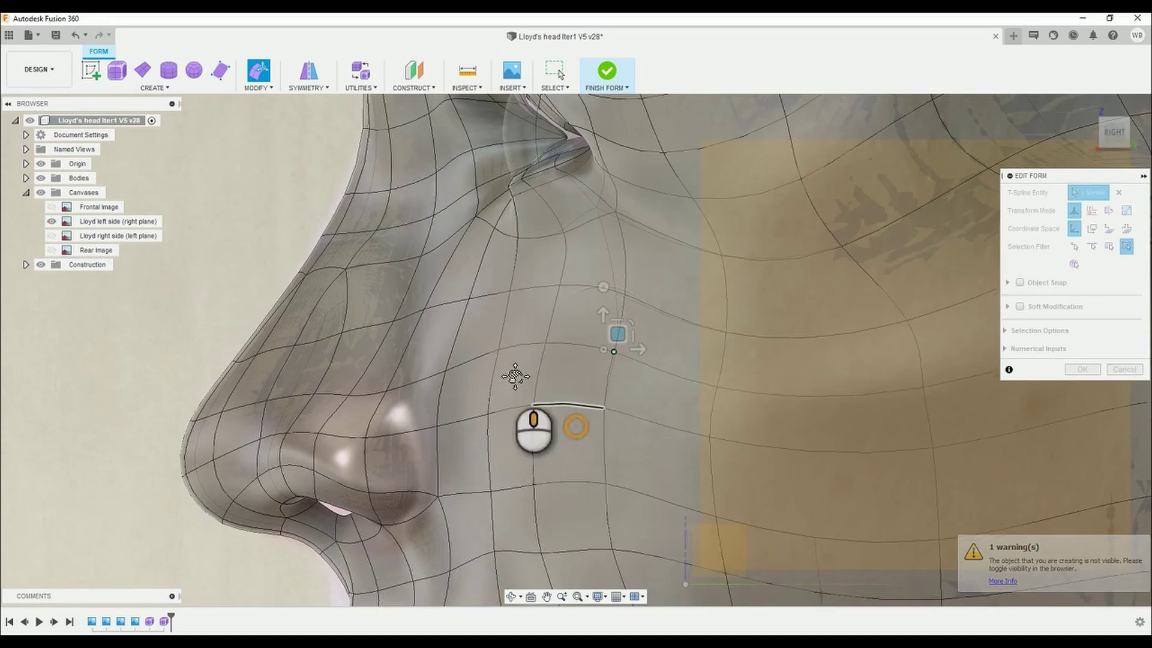
pyautogui.scroll(-3, 515, 376)
# - Move and rotate the jaw edge to follow the chin outline in the profile photo
pyautogui.click(492, 355)
pyautogui.click(41, 178)
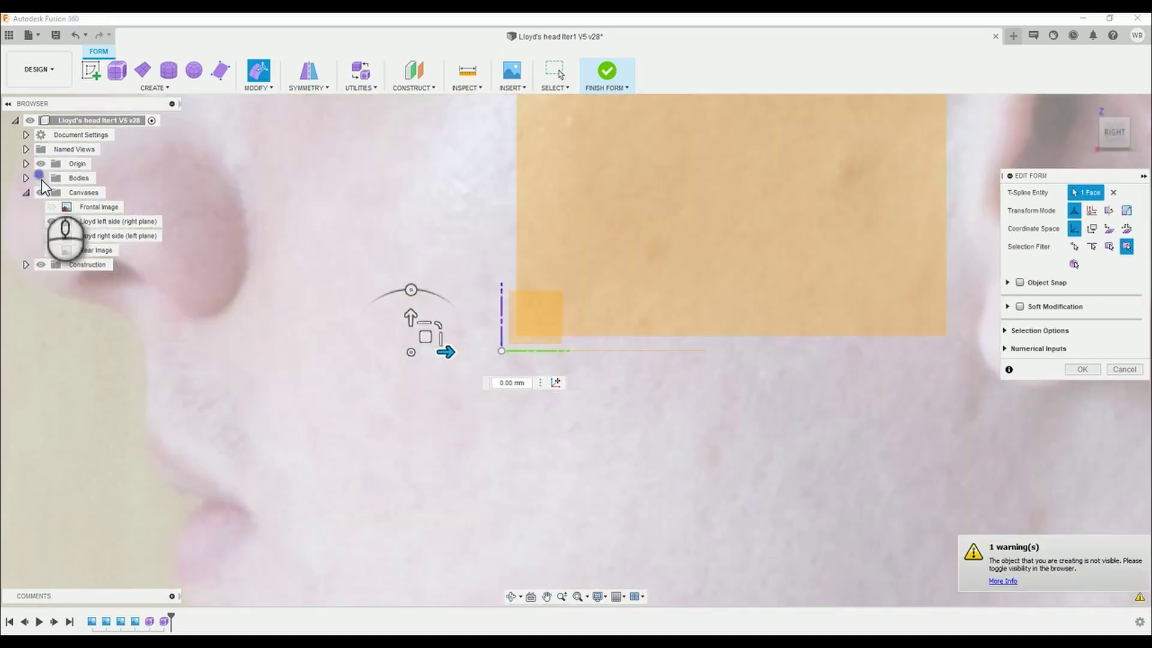
pyautogui.scroll(-5, 229, 344)
pyautogui.click(41, 178)
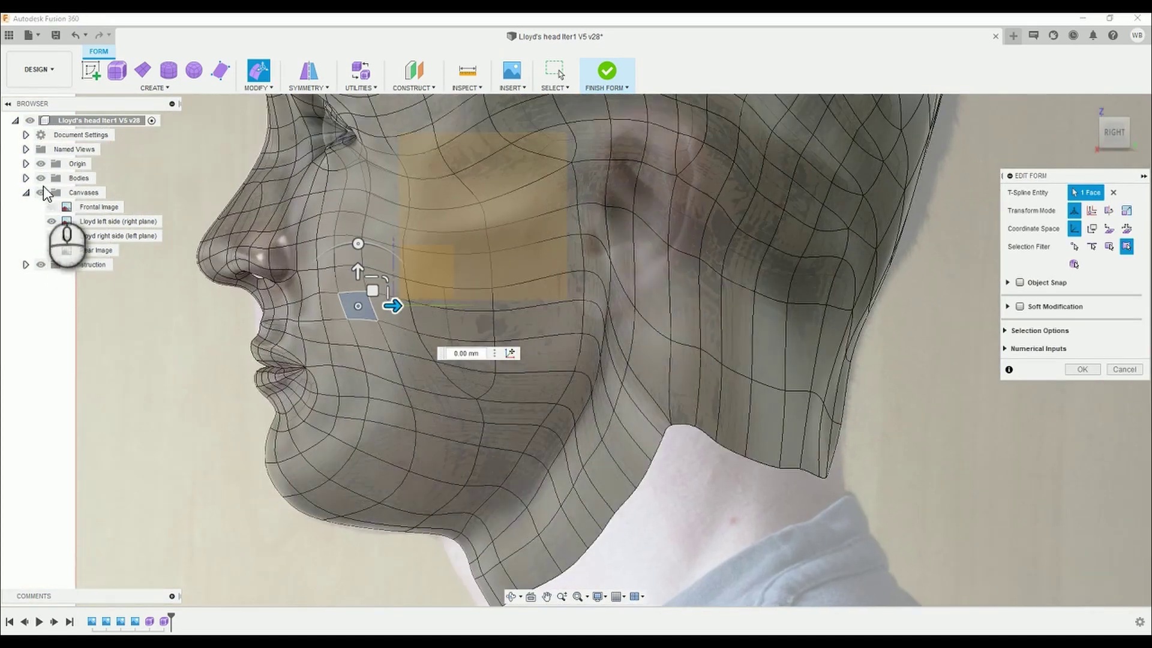
pyautogui.scroll(5, 366, 430)
pyautogui.click(367, 427)
pyautogui.scroll(2, 399, 426)
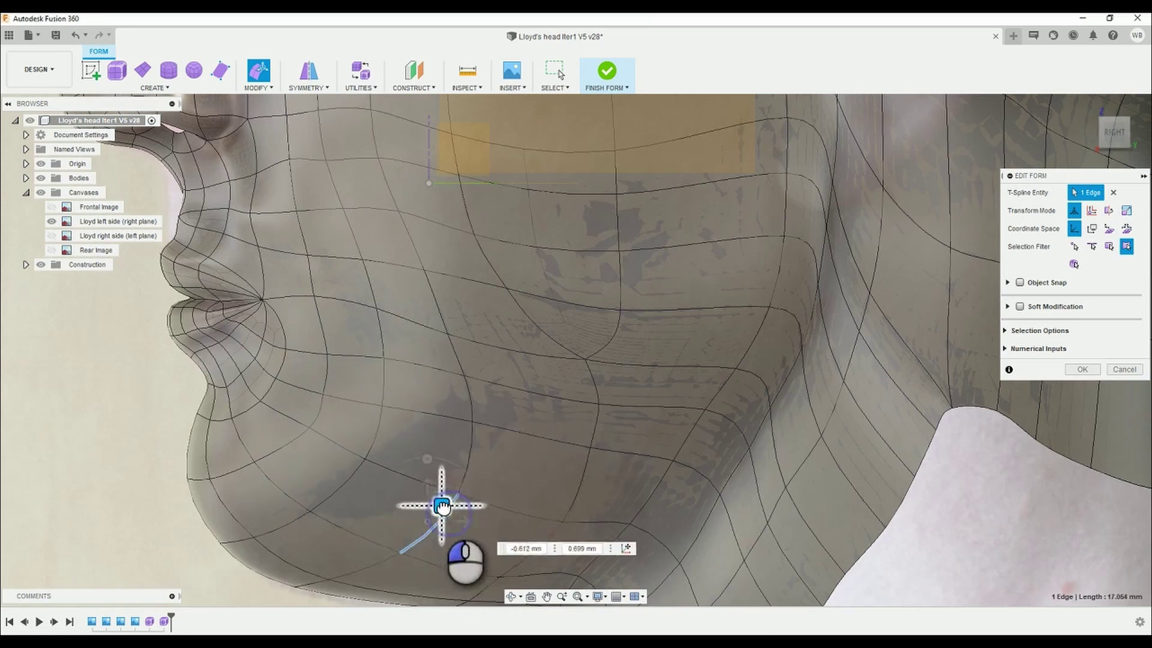
pyautogui.moveTo(443, 507); pyautogui.dragTo(396, 526)
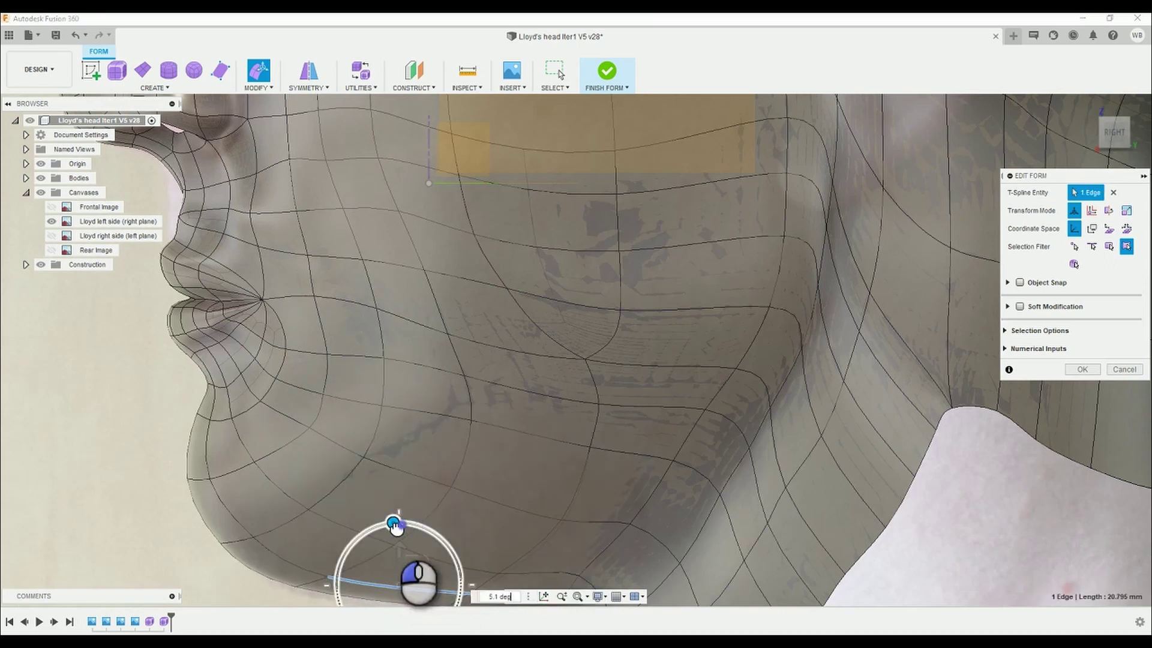
pyautogui.moveTo(412, 567); pyautogui.dragTo(411, 564)
# - Select a short cheek edge and a vertex near the brow
pyautogui.click(393, 420)
pyautogui.scroll(-5, 414, 444)
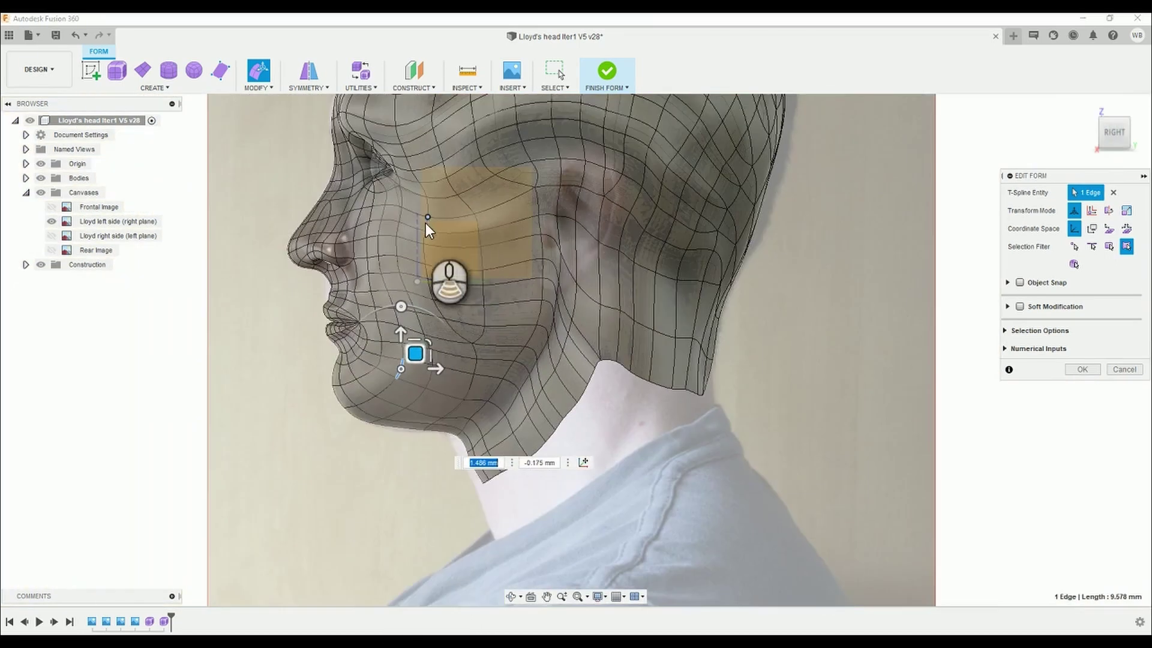
pyautogui.scroll(4, 329, 269)
pyautogui.click(353, 273)
pyautogui.scroll(-5, 430, 221)
pyautogui.scroll(4, 395, 222)
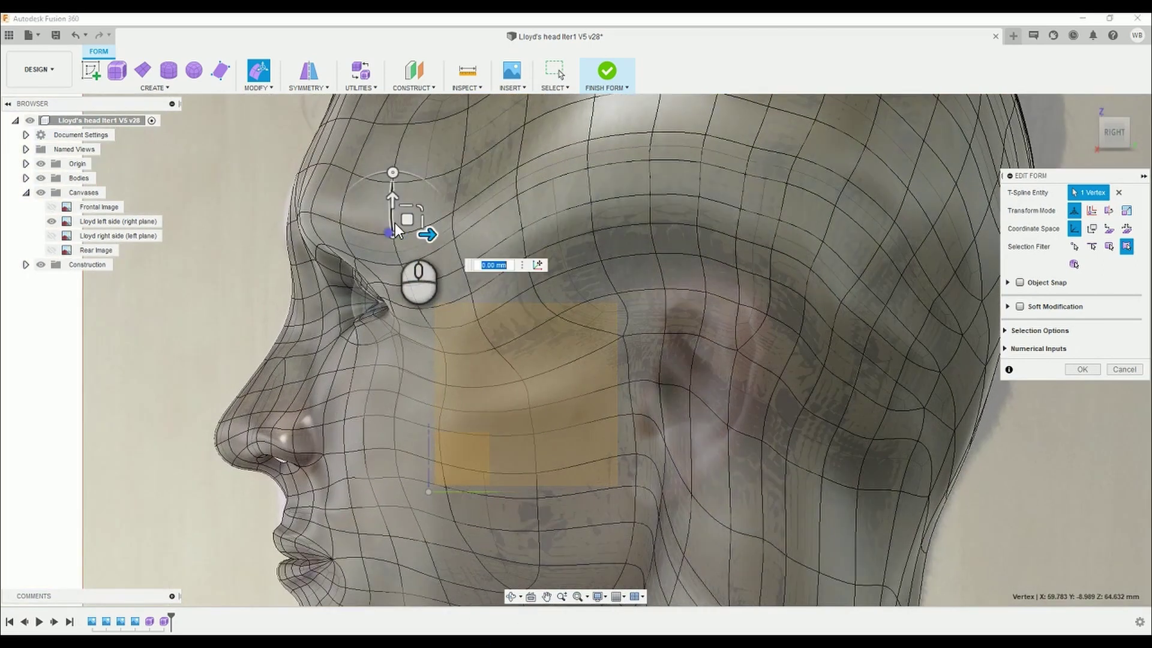
pyautogui.scroll(-5, 311, 205)
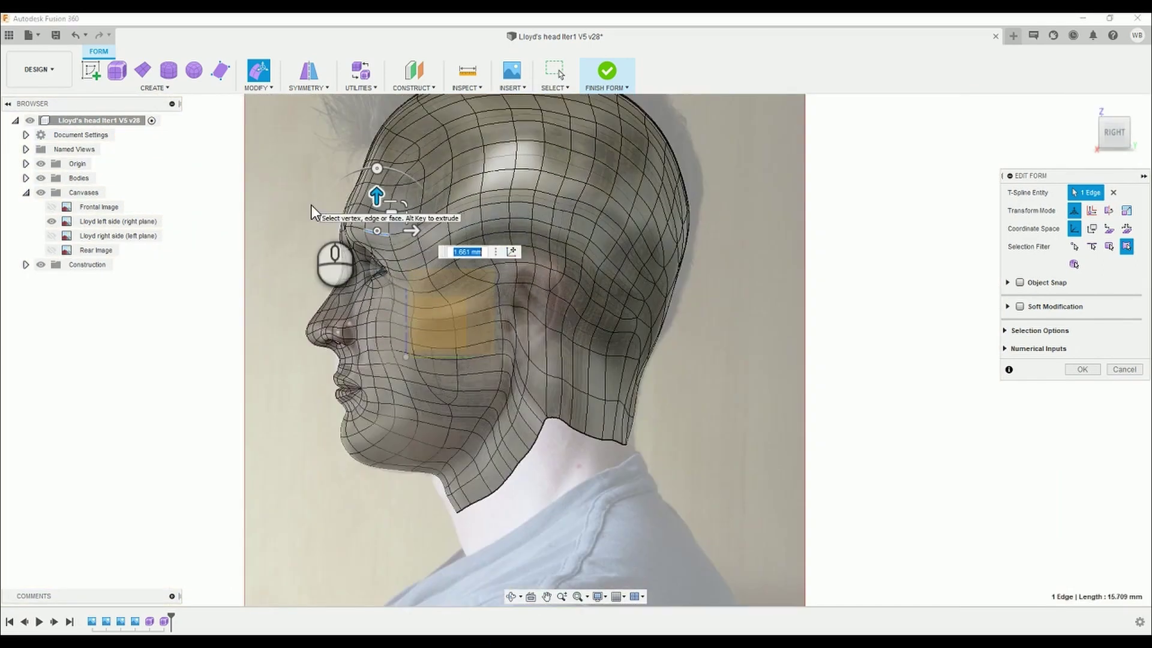
pyautogui.scroll(4, 191, 276)
# - Shift the face beside the nose bridge sideways, then pick its edge and a cheek face
pyautogui.click(191, 276)
pyautogui.click(40, 178)
pyautogui.click(41, 178)
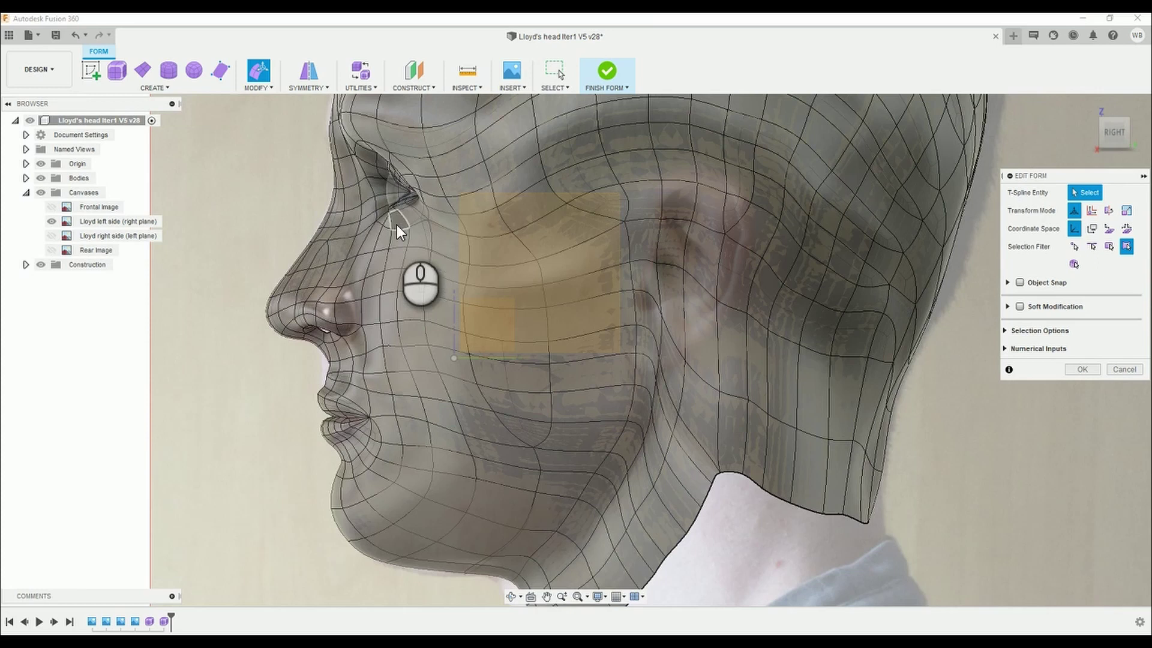
pyautogui.moveTo(438, 238); pyautogui.dragTo(464, 235)
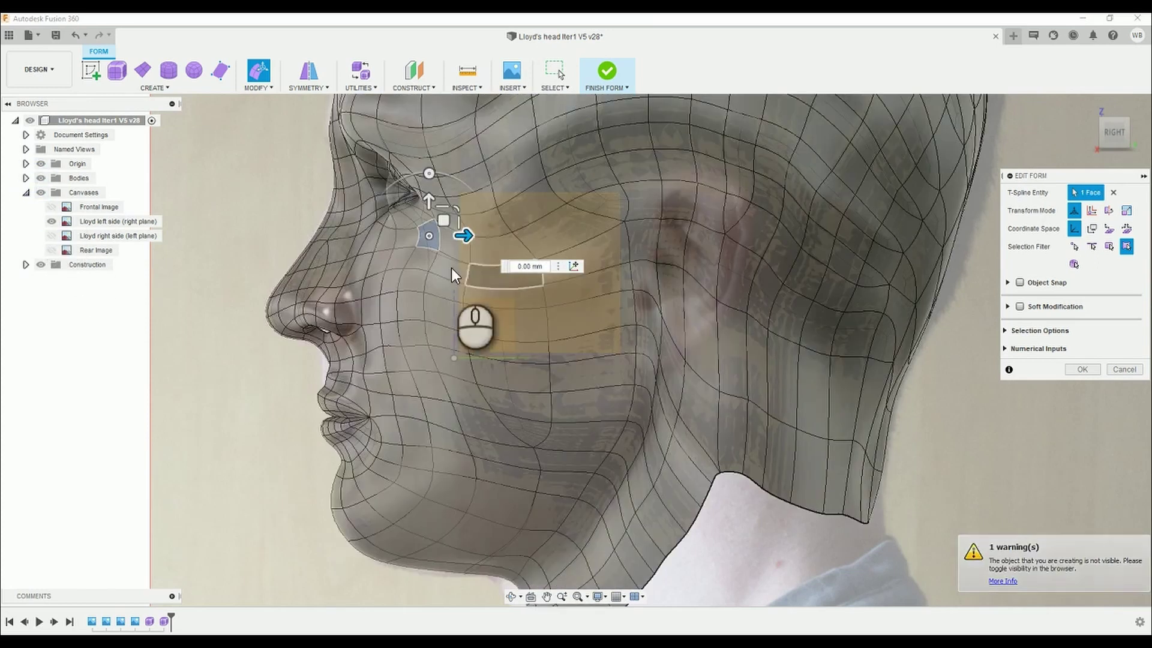
pyautogui.click(422, 271)
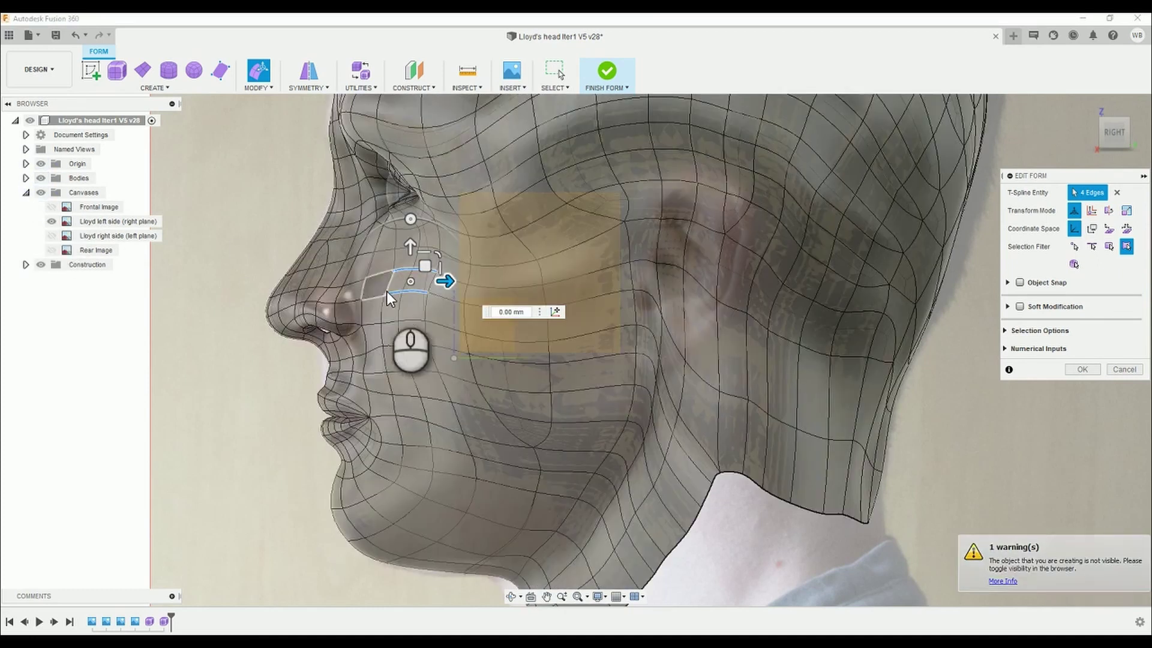
pyautogui.click(408, 308)
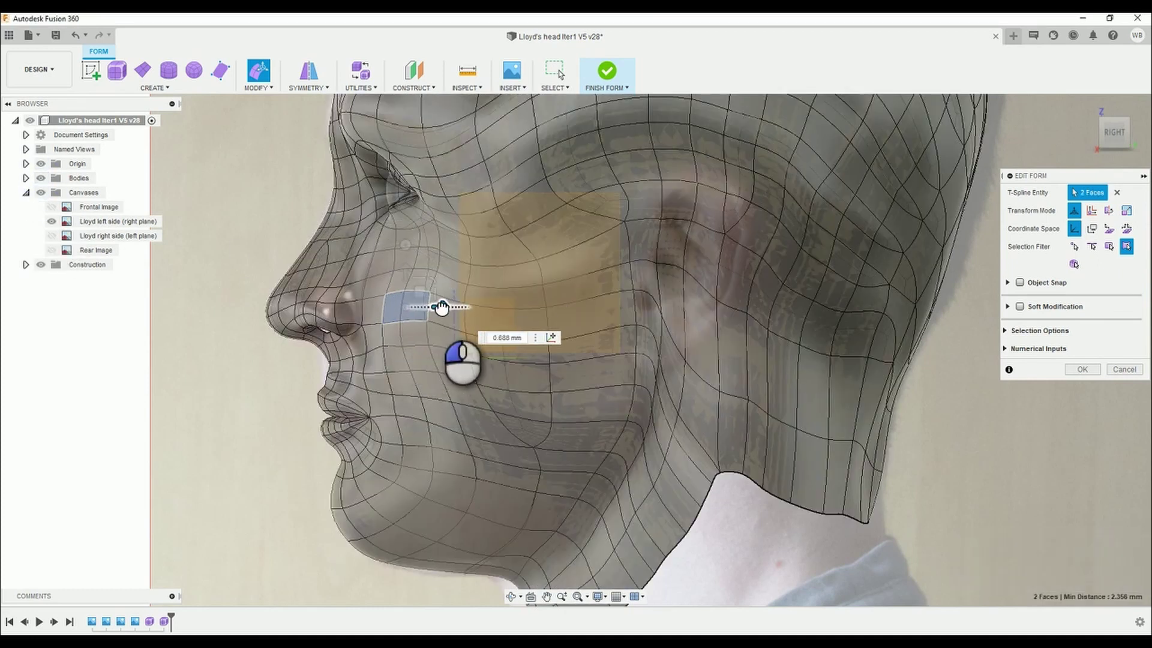
pyautogui.click(395, 344)
# - Push the vertex beside the nose slightly inward, checking against the photo
pyautogui.scroll(-3, 270, 312)
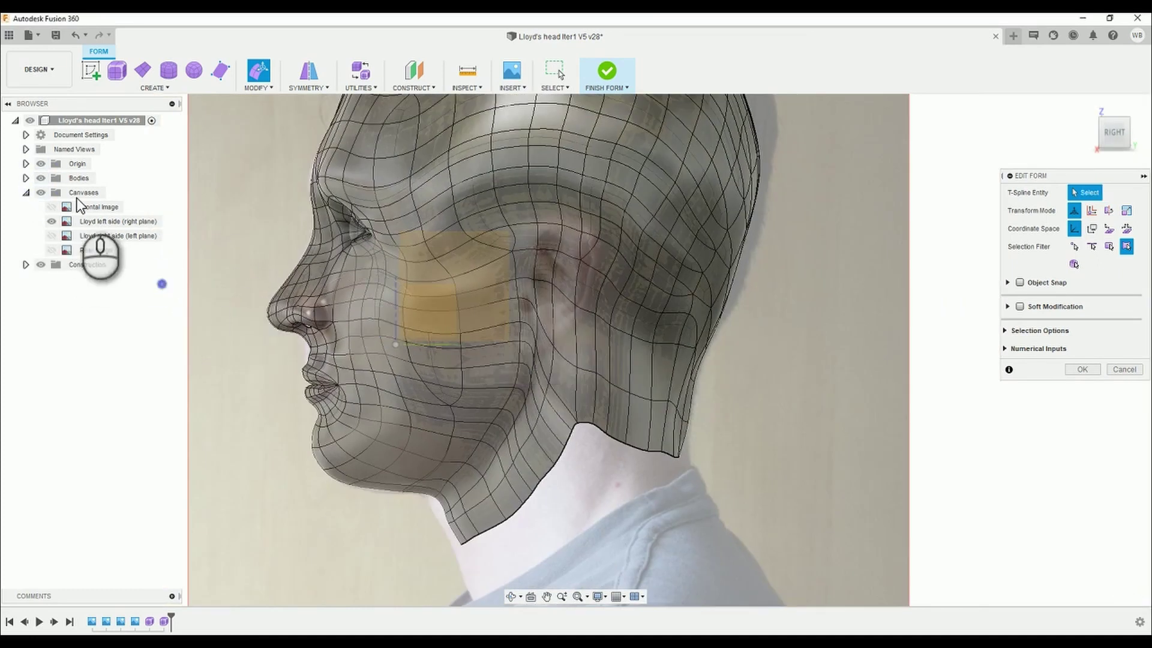
pyautogui.click(40, 178)
pyautogui.click(40, 178)
pyautogui.scroll(5, 361, 260)
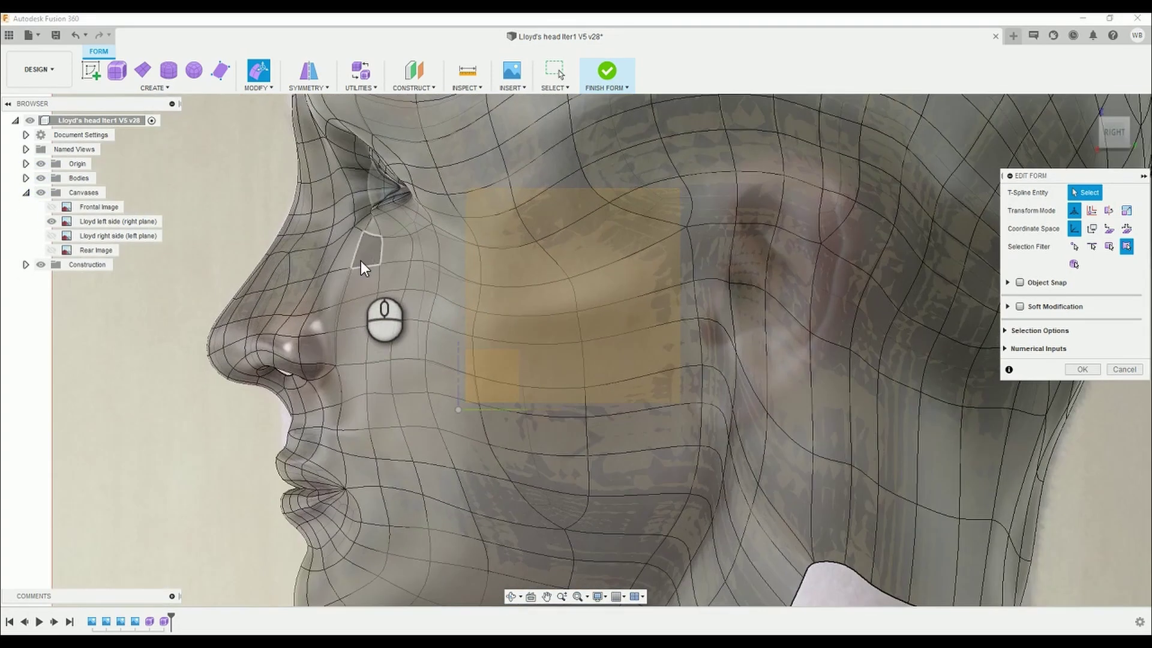
pyautogui.click(363, 252)
pyautogui.moveTo(377, 268); pyautogui.dragTo(381, 275)
pyautogui.click(41, 178)
pyautogui.click(40, 177)
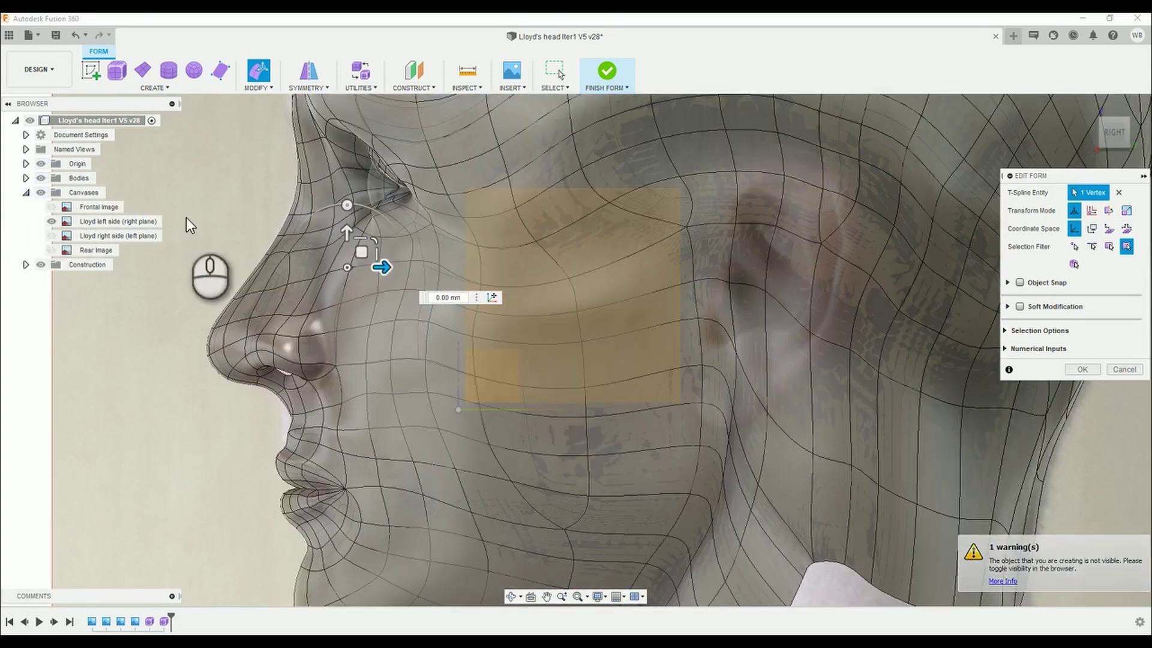
# - Move a cheek edge out slightly and reposition two cheek faces to match the photo
pyautogui.click(456, 264)
pyautogui.moveTo(461, 264); pyautogui.dragTo(468, 270)
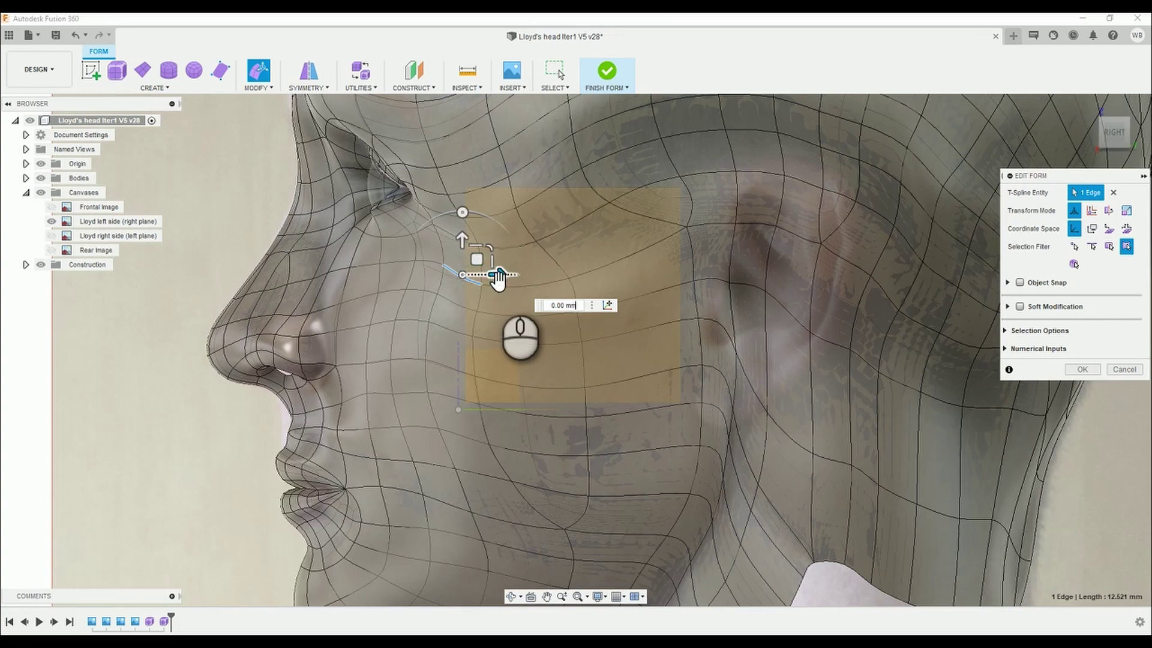
pyautogui.click(41, 177)
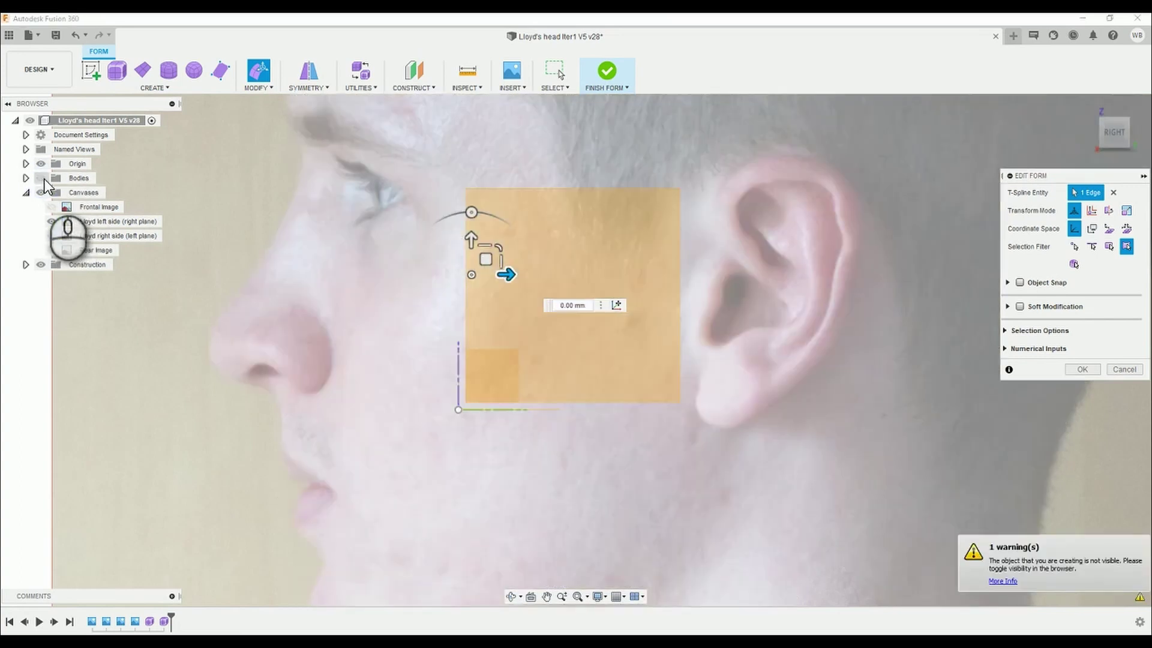
pyautogui.click(40, 178)
pyautogui.click(420, 306)
pyautogui.moveTo(423, 306); pyautogui.dragTo(412, 236)
pyautogui.click(538, 262)
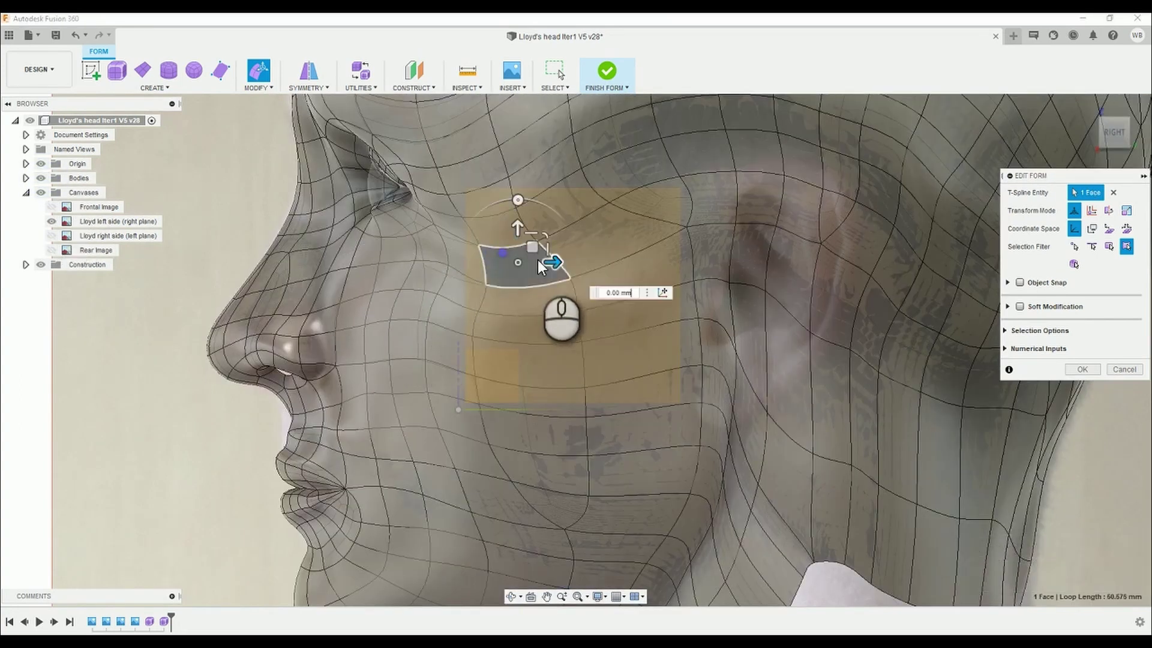
pyautogui.moveTo(549, 262); pyautogui.dragTo(507, 333)
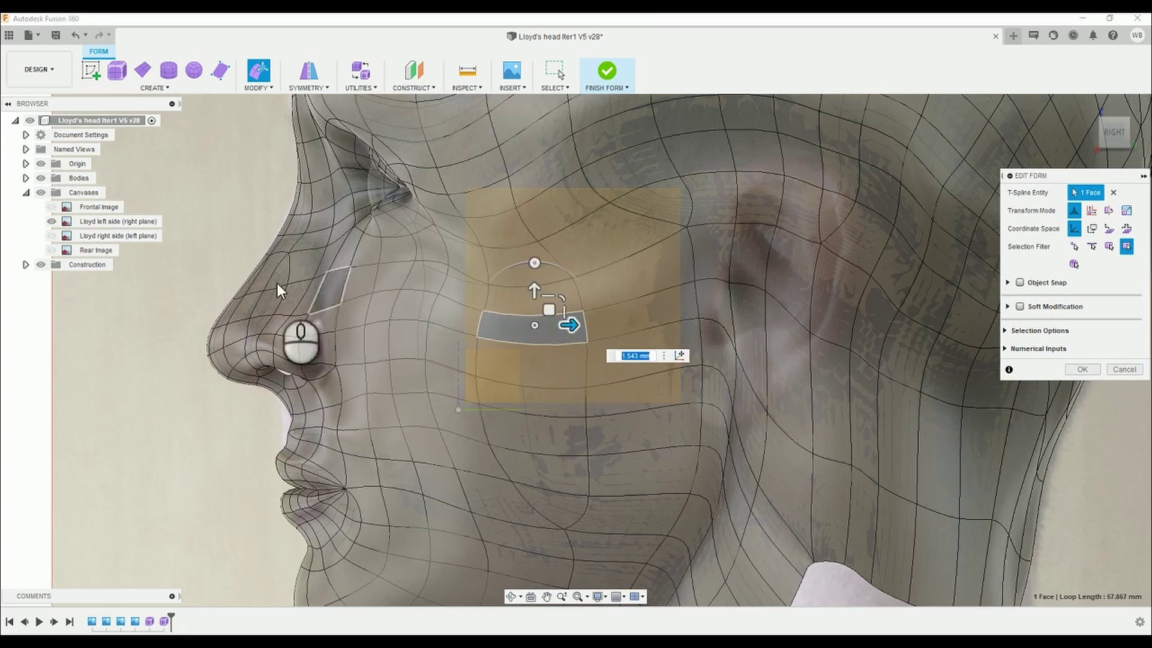
pyautogui.click(40, 177)
pyautogui.click(40, 177)
# - Pull a cheek edge back about 2.3 mm and move the face beside the eye outward
pyautogui.click(445, 282)
pyautogui.moveTo(480, 281); pyautogui.dragTo(469, 286)
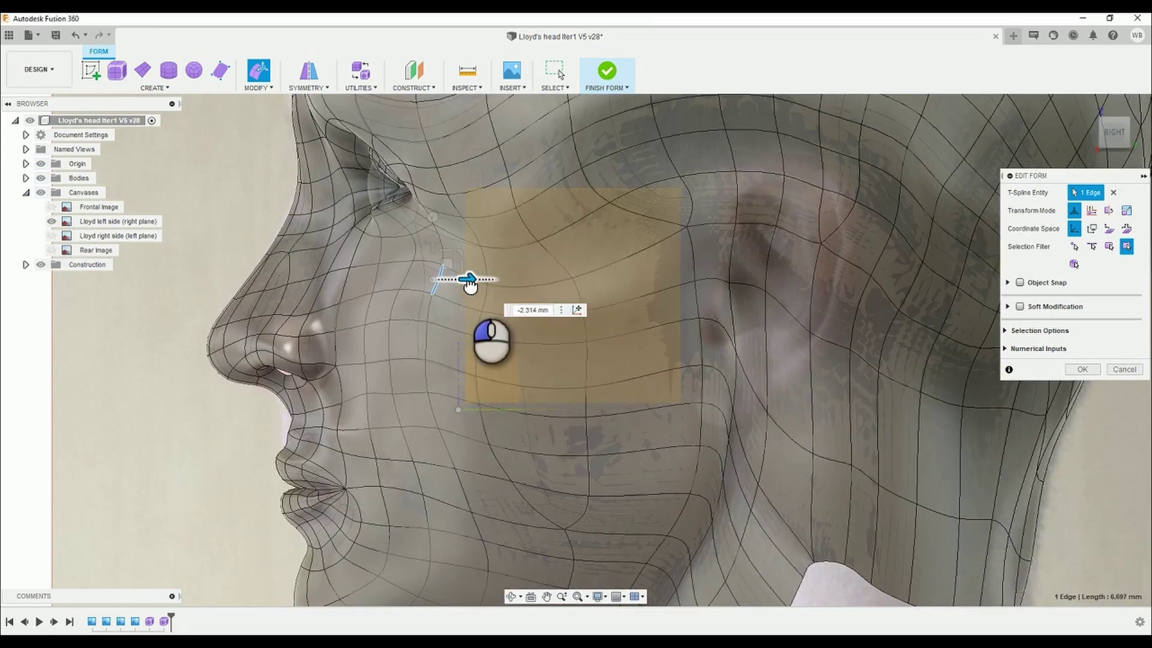
pyautogui.click(40, 178)
pyautogui.click(41, 178)
pyautogui.click(427, 200)
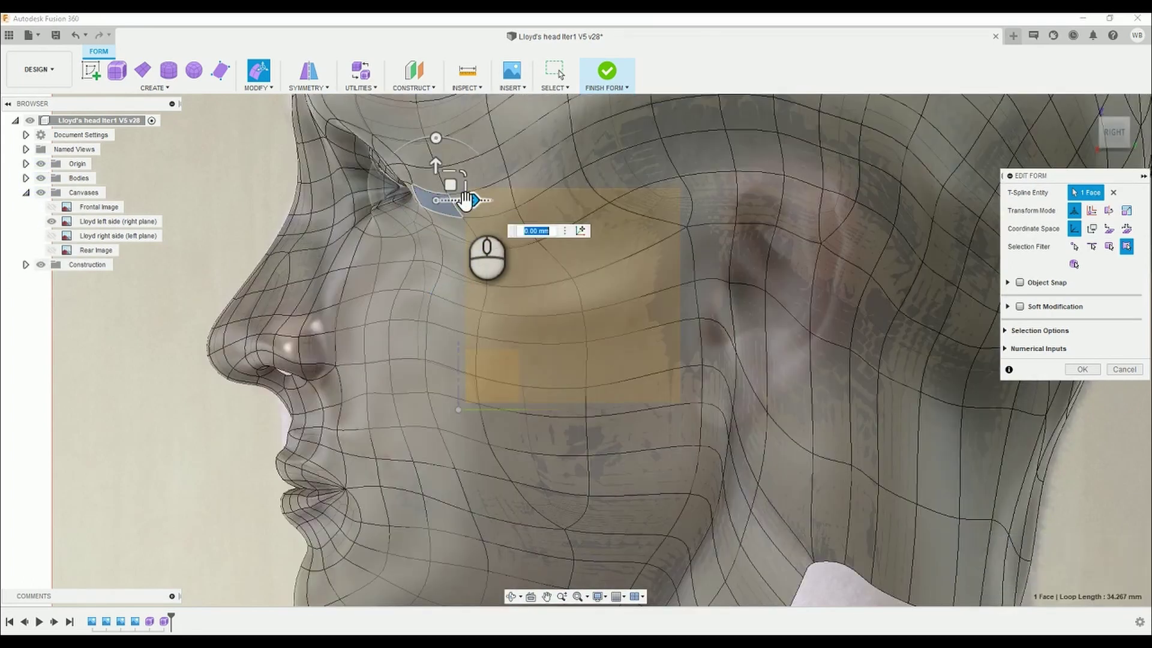
pyautogui.moveTo(466, 200); pyautogui.dragTo(474, 201)
pyautogui.click(40, 177)
pyautogui.click(40, 178)
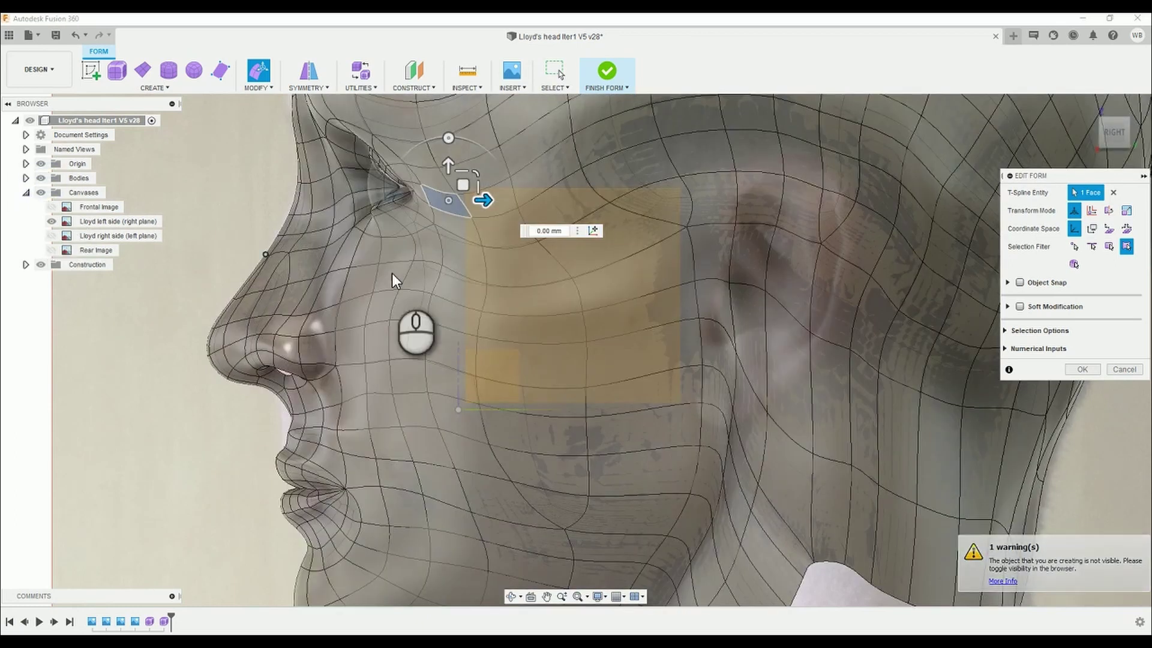
pyautogui.click(388, 270)
# - Push the lower cheek edge out 1.54 mm and compare with the side photo
pyautogui.click(372, 303)
pyautogui.click(440, 251)
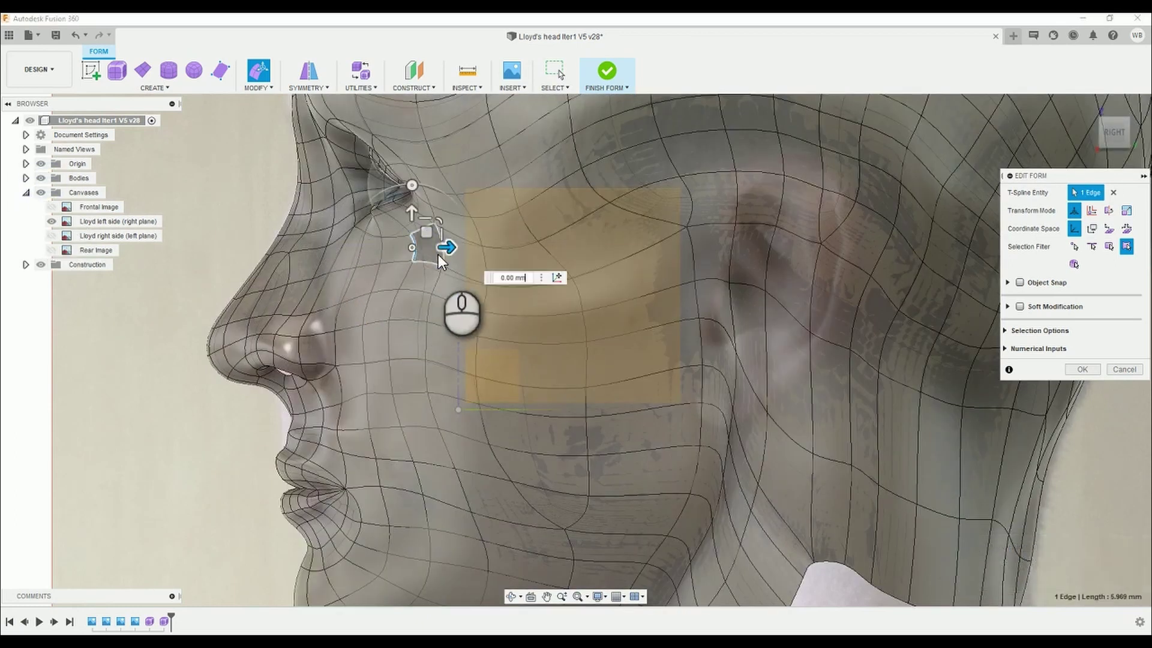
pyautogui.scroll(-2, 226, 265)
pyautogui.click(40, 178)
pyautogui.click(40, 177)
pyautogui.click(40, 178)
pyautogui.click(40, 178)
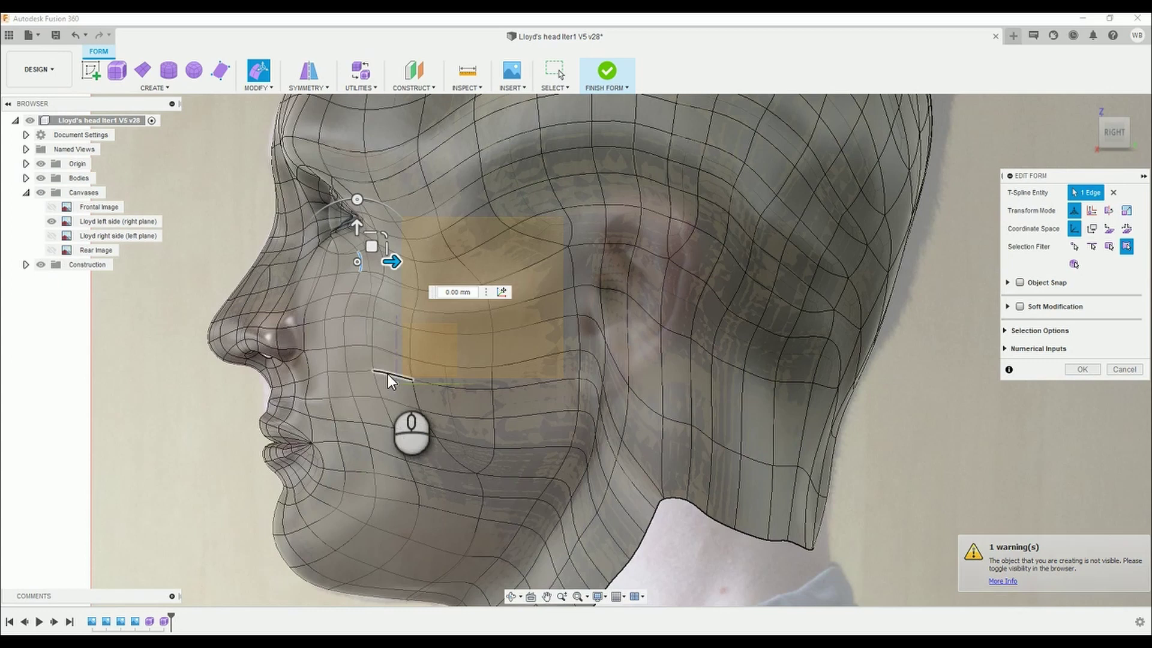
pyautogui.click(387, 377)
pyautogui.moveTo(406, 397); pyautogui.dragTo(415, 389)
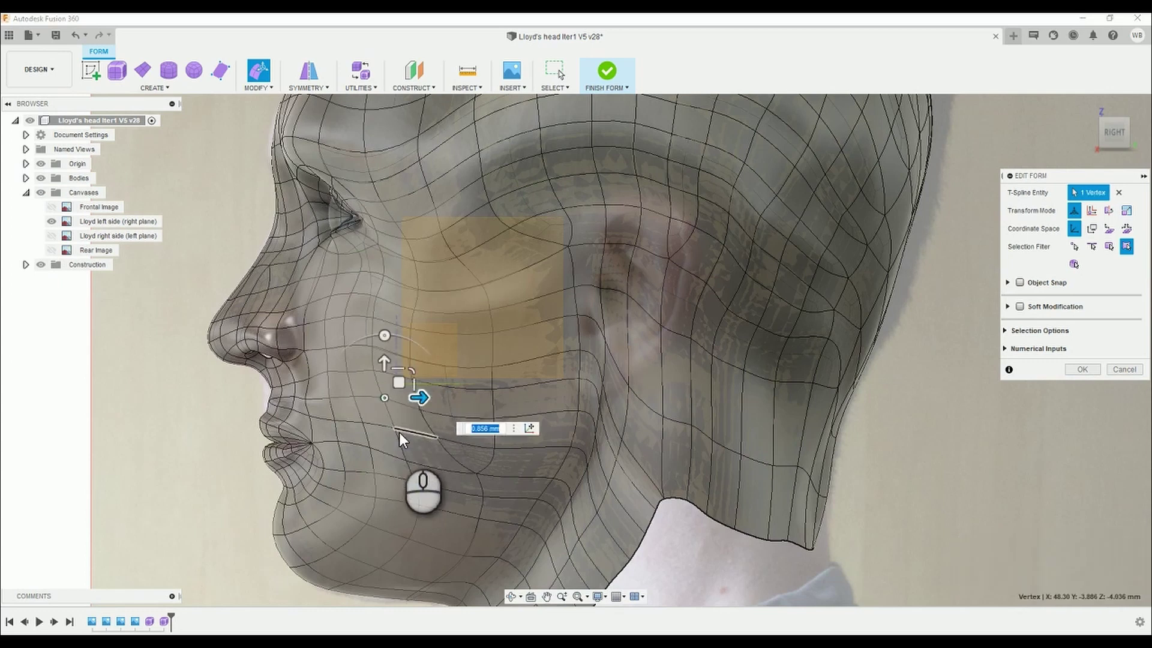
pyautogui.click(401, 438)
pyautogui.scroll(-3, 118, 324)
pyautogui.click(40, 178)
pyautogui.click(40, 178)
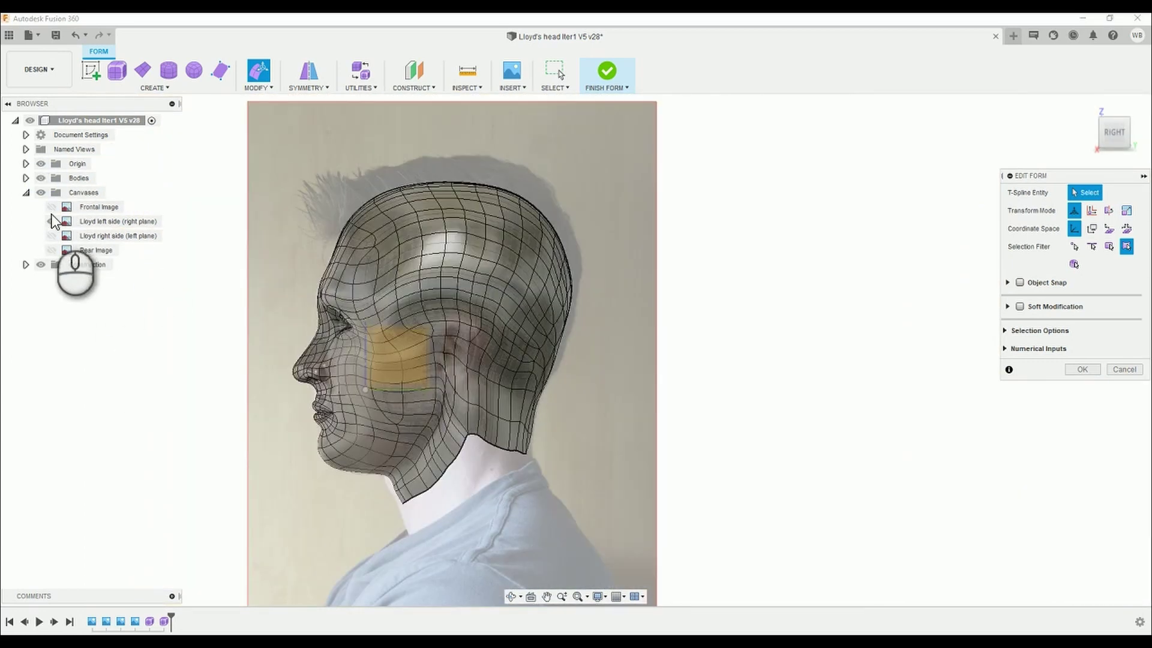
# - Hide the Lloyd left side photo canvas and zoom in on the eye corner
pyautogui.click(52, 221)
pyautogui.keyDown('shift'); pyautogui.moveTo(372, 414); pyautogui.dragTo(340, 343, button='middle'); pyautogui.keyUp('shift')
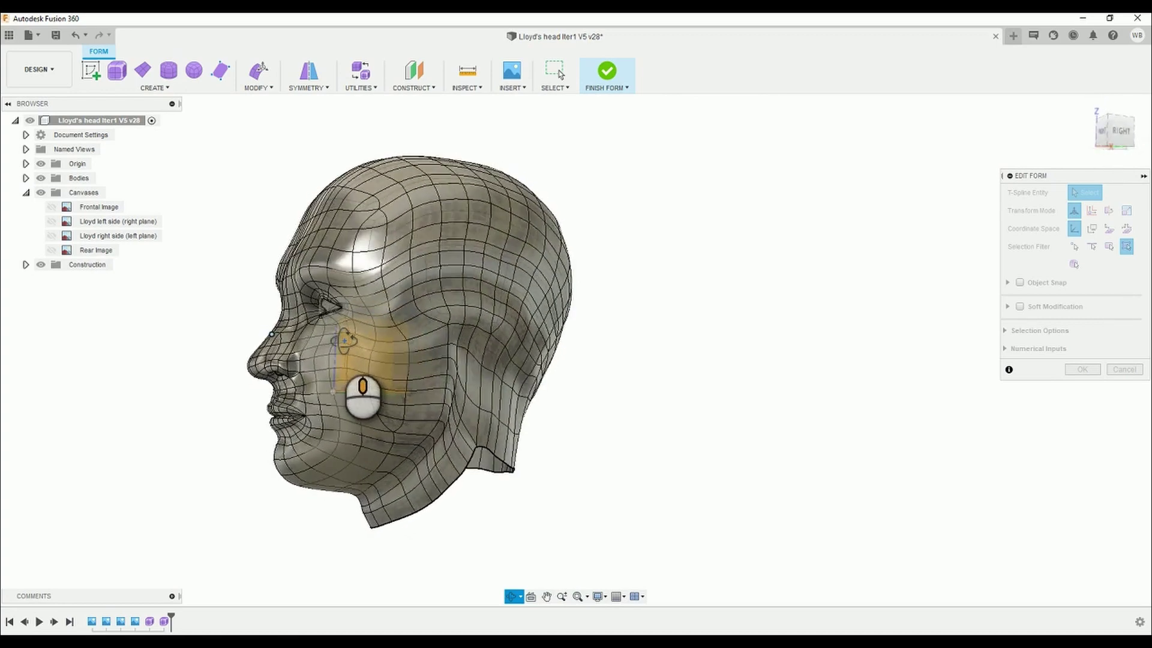
pyautogui.scroll(5, 345, 340)
pyautogui.keyDown('shift'); pyautogui.moveTo(381, 297); pyautogui.dragTo(315, 361, button='middle'); pyautogui.keyUp('shift')
pyautogui.scroll(5, 315, 361)
# - Move the eye-corner vertex by -1.224 mm
pyautogui.click(329, 324)
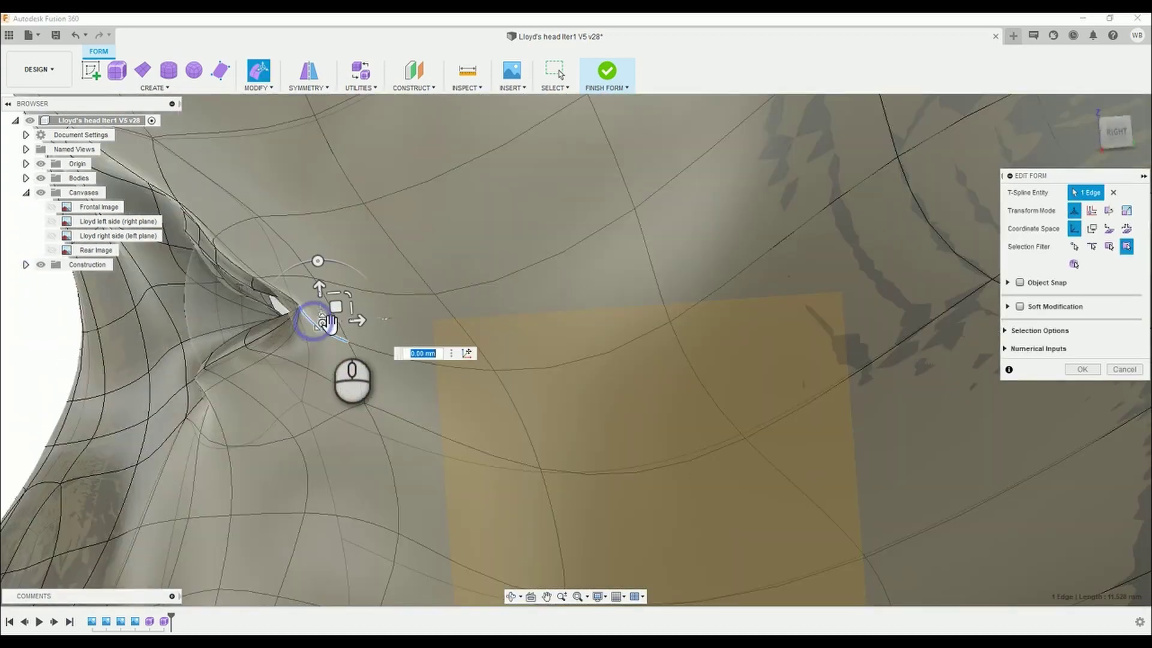
pyautogui.click(298, 308)
pyautogui.moveTo(347, 304)
pyautogui.mouseDown()
pyautogui.moveTo(380, 318)
pyautogui.moveTo(339, 306)
pyautogui.mouseUp()
pyautogui.scroll(-10, 185, 376)
# - View the head from the front and below the nose, selecting the brow edges
pyautogui.keyDown('shift'); pyautogui.moveTo(185, 376); pyautogui.dragTo(313, 388, button='middle'); pyautogui.keyUp('shift')
pyautogui.scroll(3, 279, 348)
pyautogui.scroll(5, 313, 388)
pyautogui.moveTo(358, 221)
pyautogui.keyDown('shift'); pyautogui.mouseDown(button='middle')
pyautogui.moveTo(354, 175)
pyautogui.moveTo(301, 222)
pyautogui.moveTo(378, 219)
pyautogui.mouseUp(button='middle'); pyautogui.keyUp('shift')
pyautogui.scroll(-5, 280, 256)
pyautogui.scroll(5, 379, 219)
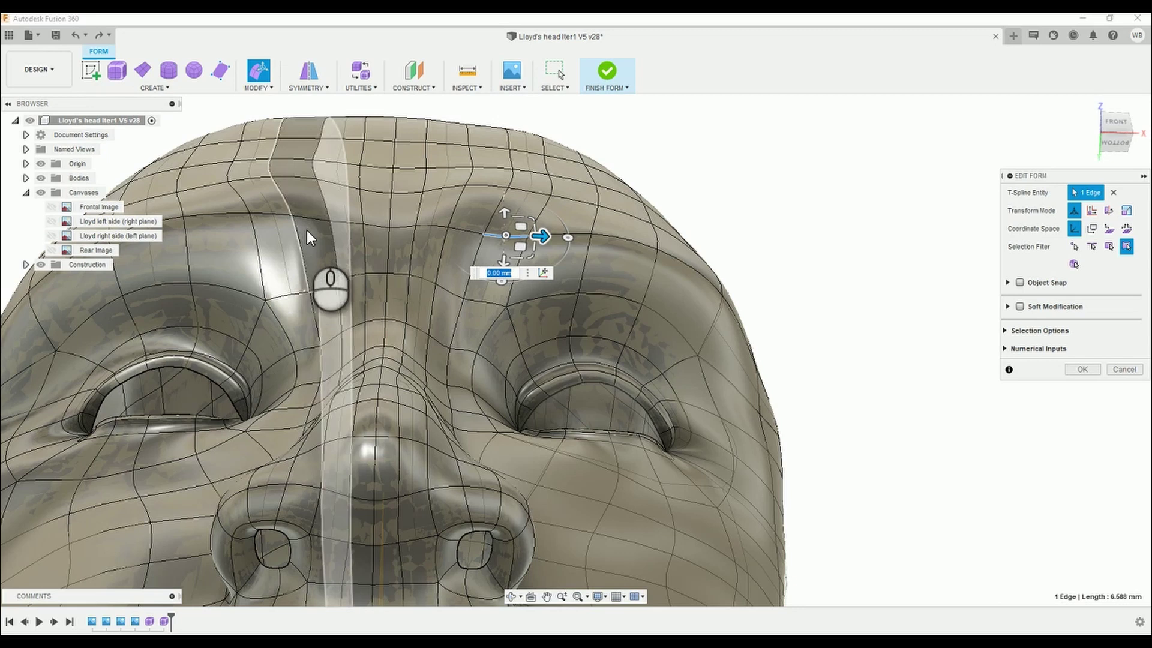
pyautogui.keyDown('shift'); pyautogui.click(309, 219); pyautogui.keyUp('shift')
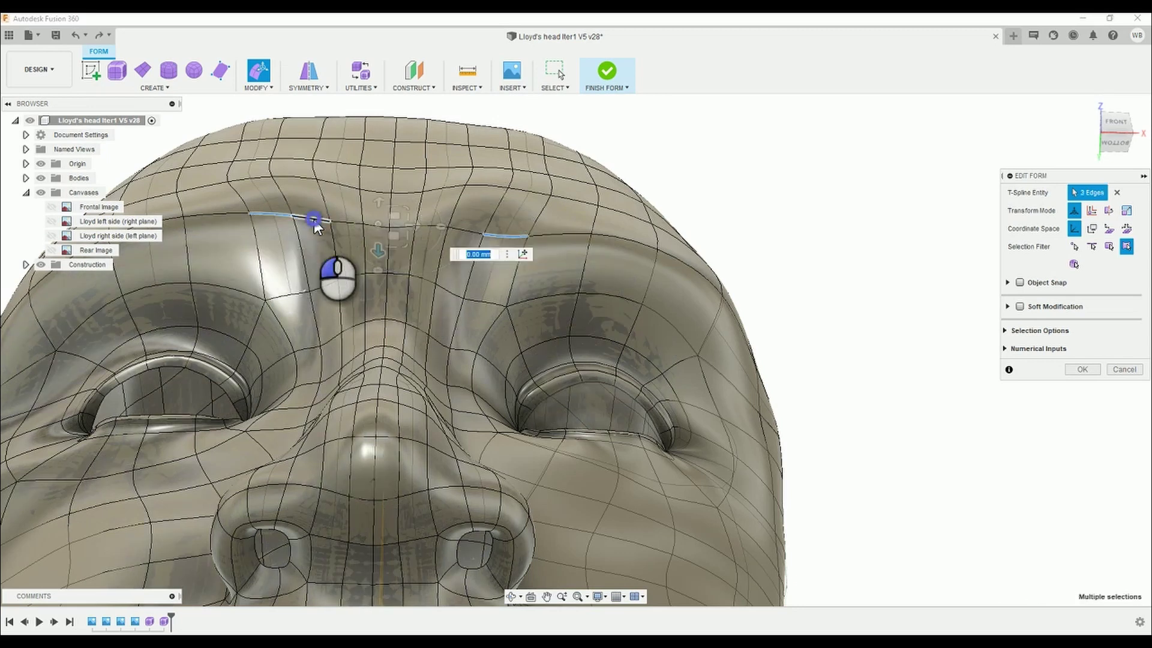
# - Orbit the head between three-quarter and front views to inspect the brow
pyautogui.scroll(-5, 578, 268)
pyautogui.scroll(4, 564, 408)
pyautogui.scroll(-3, 564, 408)
pyautogui.keyDown('shift'); pyautogui.moveTo(564, 408); pyautogui.dragTo(481, 353, button='middle'); pyautogui.keyUp('shift')
pyautogui.scroll(2, 469, 330)
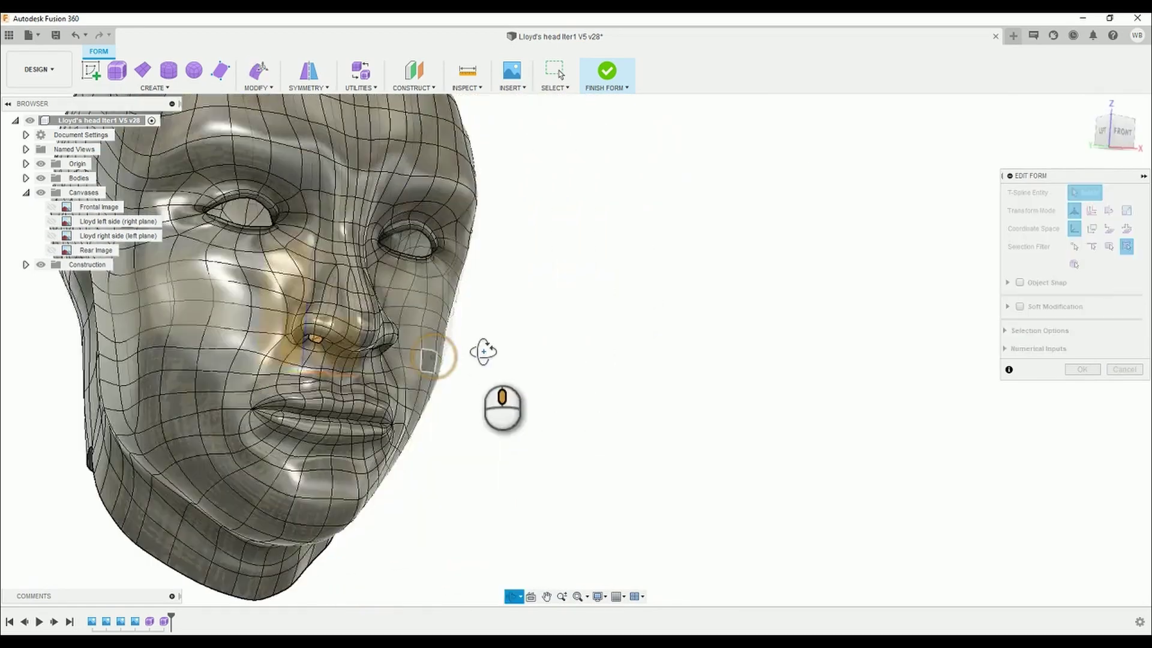
pyautogui.scroll(2, 481, 352)
pyautogui.scroll(-3, 373, 352)
pyautogui.keyDown('shift'); pyautogui.moveTo(373, 351); pyautogui.dragTo(416, 366, button='middle'); pyautogui.keyUp('shift')
# - Show the frontal photo canvas and toggle the head body off and on to compare
pyautogui.click(51, 207)
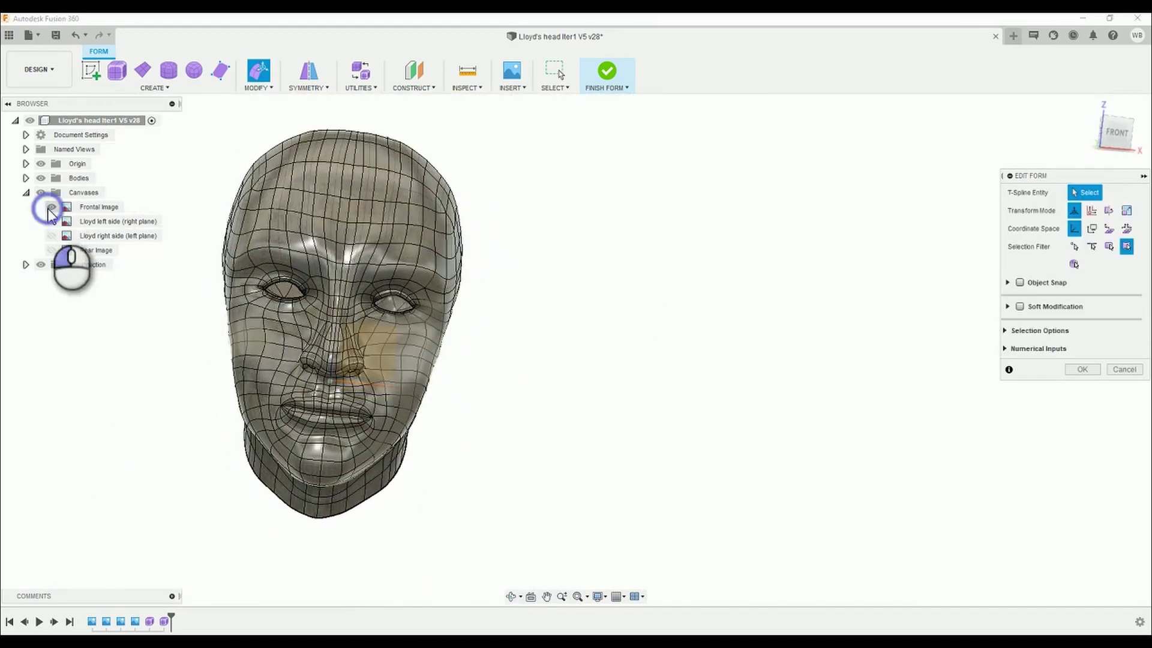
pyautogui.scroll(3, 52, 207)
pyautogui.click(40, 178)
pyautogui.click(40, 177)
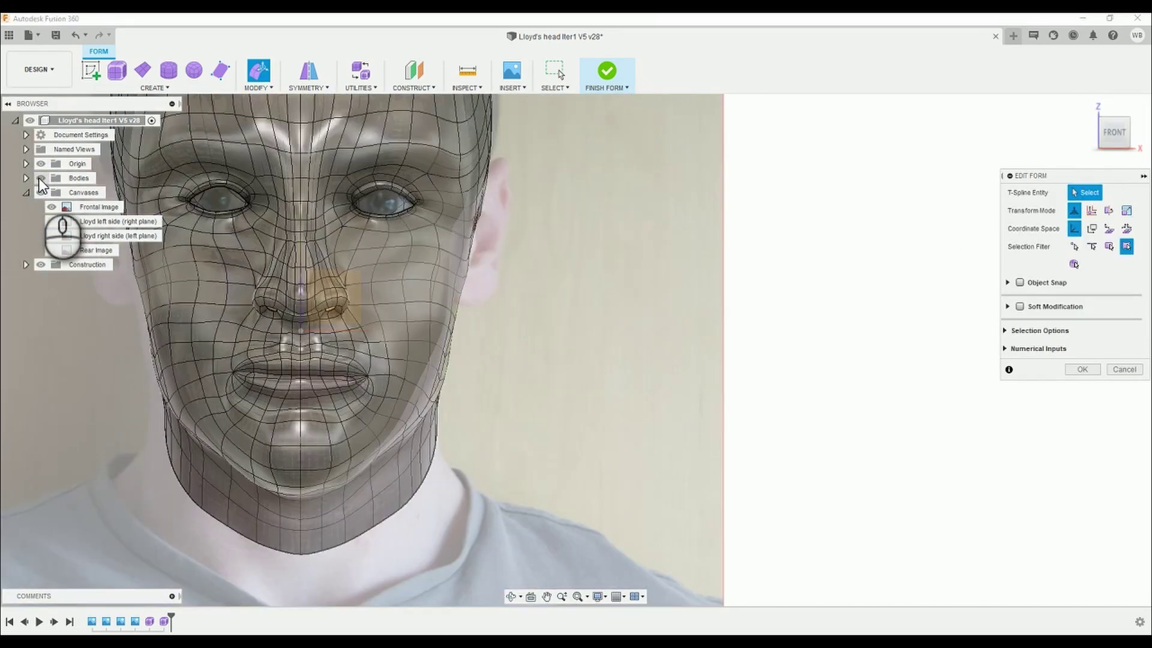
pyautogui.click(40, 178)
pyautogui.click(40, 178)
pyautogui.scroll(3, 404, 363)
# - Rotate a jaw edge by 3.6° to follow the frontal photo
pyautogui.click(403, 363)
pyautogui.click(452, 308)
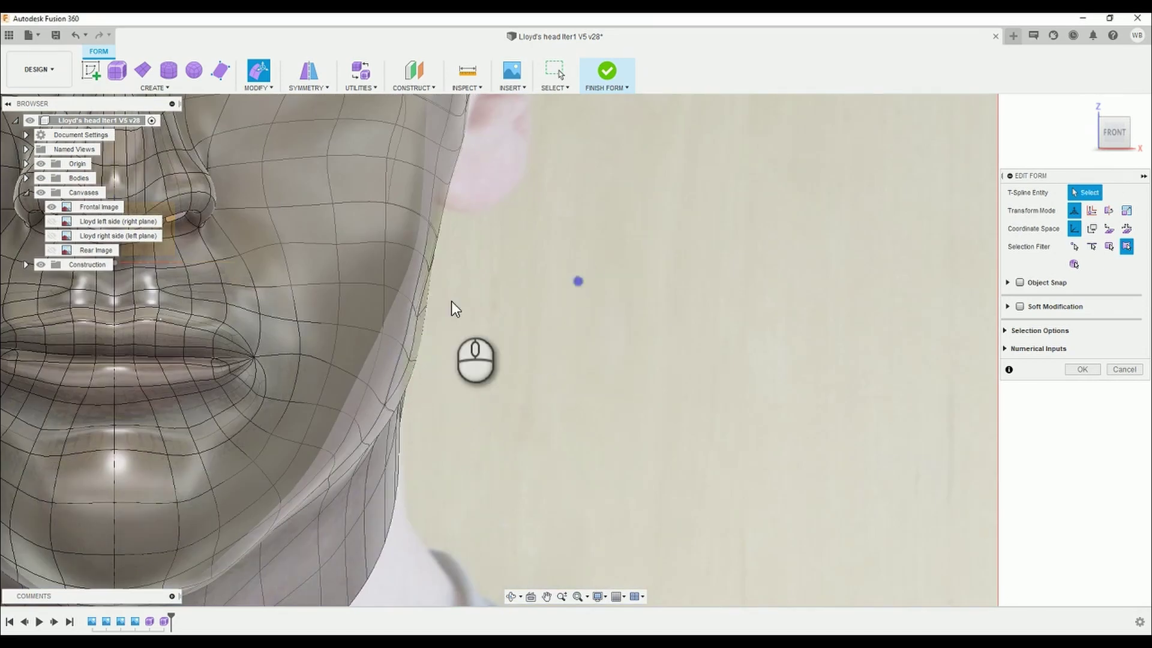
pyautogui.click(423, 293)
pyautogui.moveTo(484, 288); pyautogui.dragTo(483, 291)
pyautogui.click(439, 275)
pyautogui.scroll(-5, 430, 279)
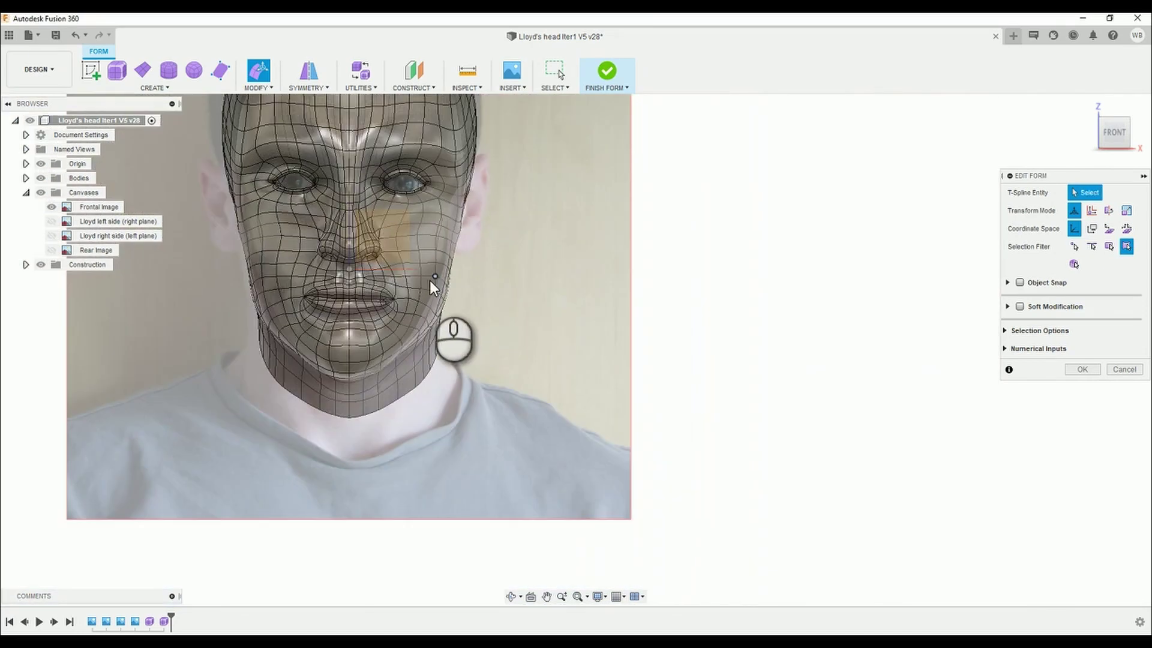
# - Recheck against the photo, then select 12 faces above the upper lip before clearing them
pyautogui.click(40, 177)
pyautogui.click(39, 177)
pyautogui.click(40, 177)
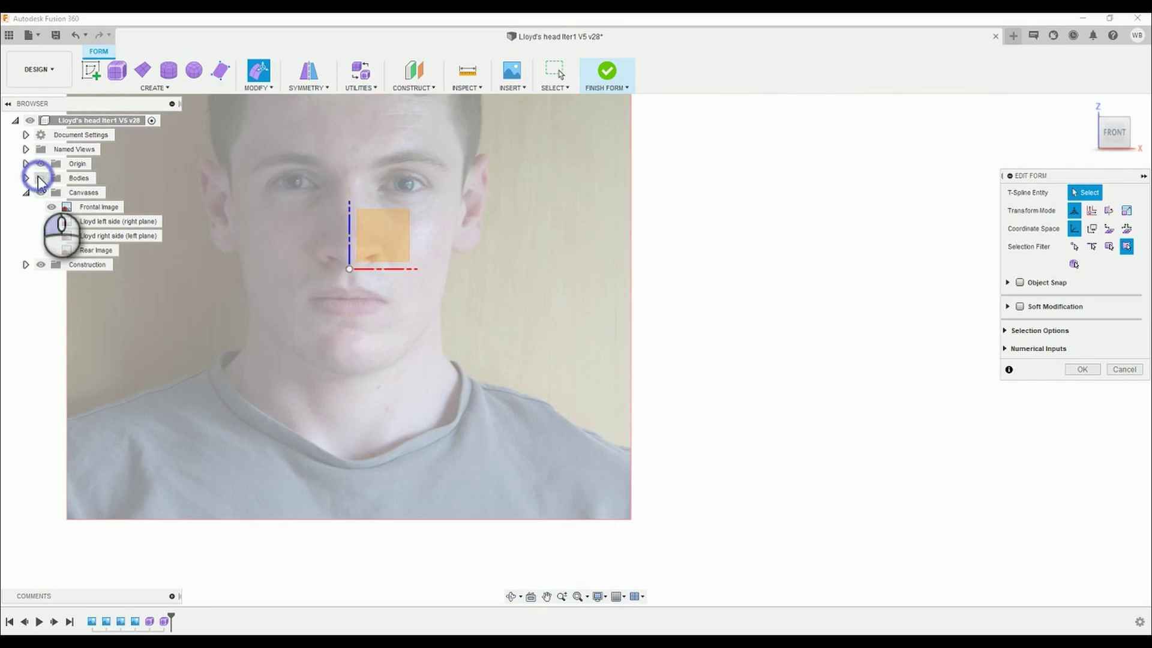
pyautogui.click(40, 178)
pyautogui.click(39, 179)
pyautogui.click(39, 178)
pyautogui.scroll(5, 411, 325)
pyautogui.click(396, 281)
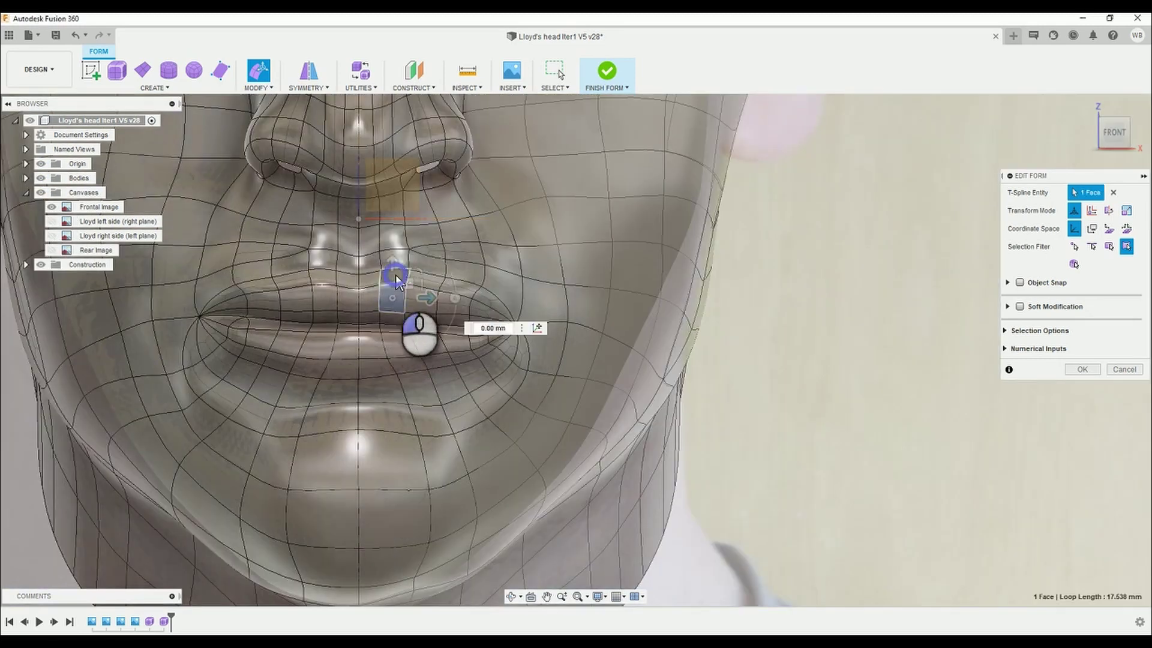
pyautogui.keyDown('shift'); pyautogui.click(297, 282); pyautogui.keyUp('shift')
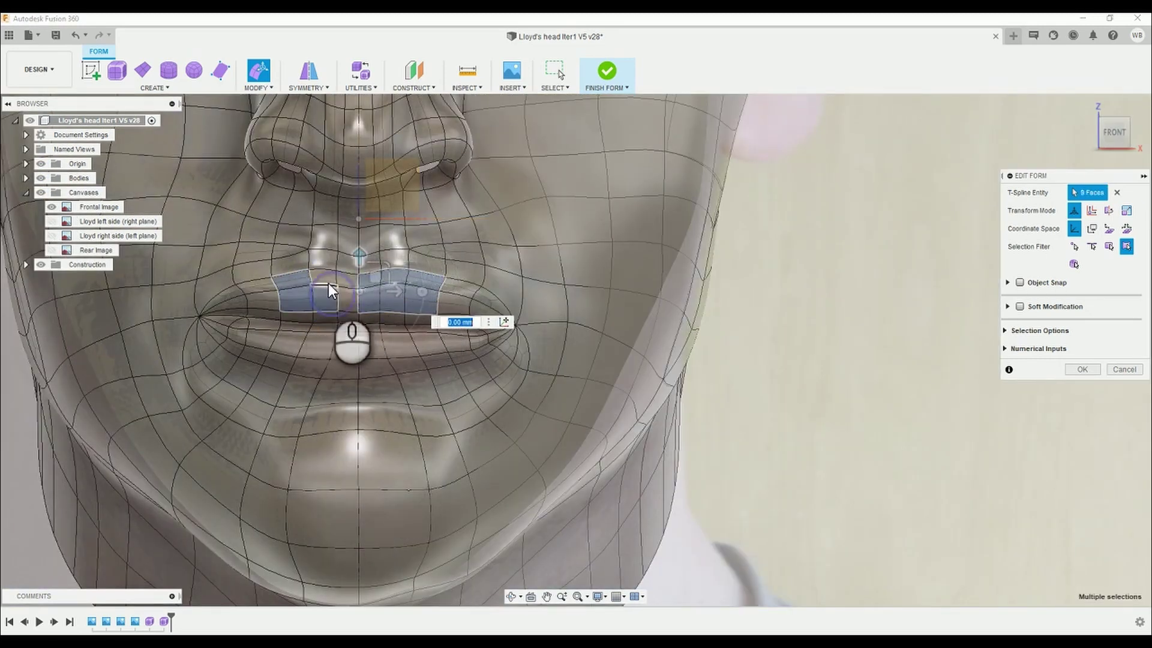
pyautogui.click(953, 285)
pyautogui.scroll(-5, 730, 300)
# - Compare with the photo again and pick the inner eye-corner vertices, then deselect them
pyautogui.click(40, 178)
pyautogui.click(41, 177)
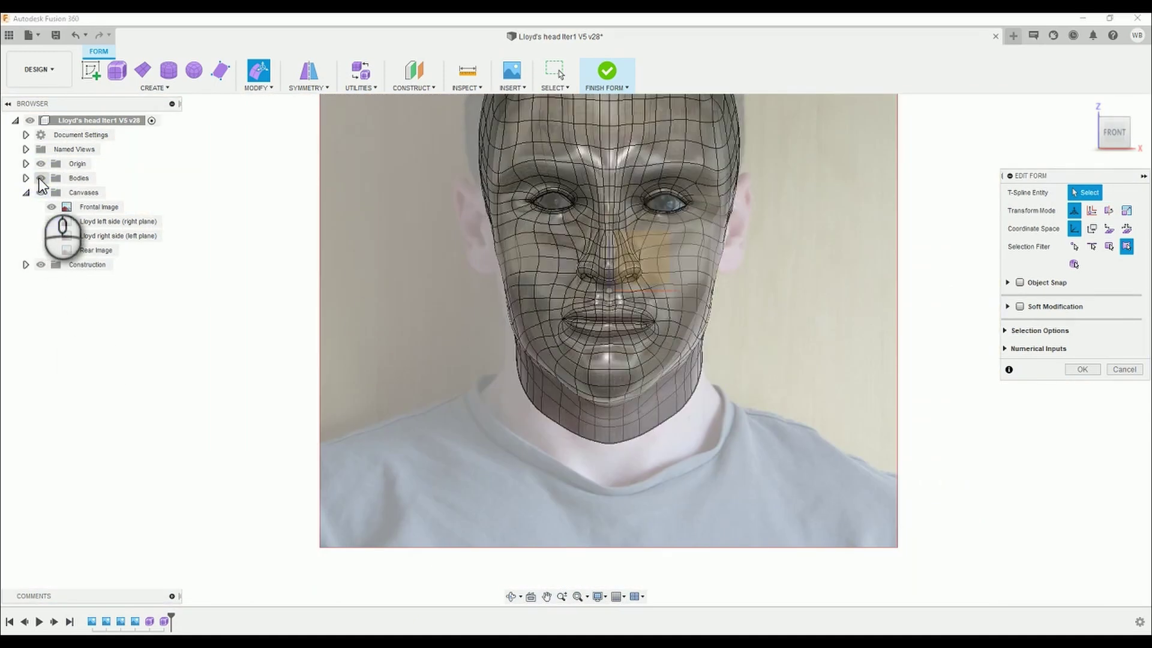
pyautogui.doubleClick(41, 178)
pyautogui.scroll(4, 594, 218)
pyautogui.keyDown('shift'); pyautogui.click(628, 213); pyautogui.keyUp('shift')
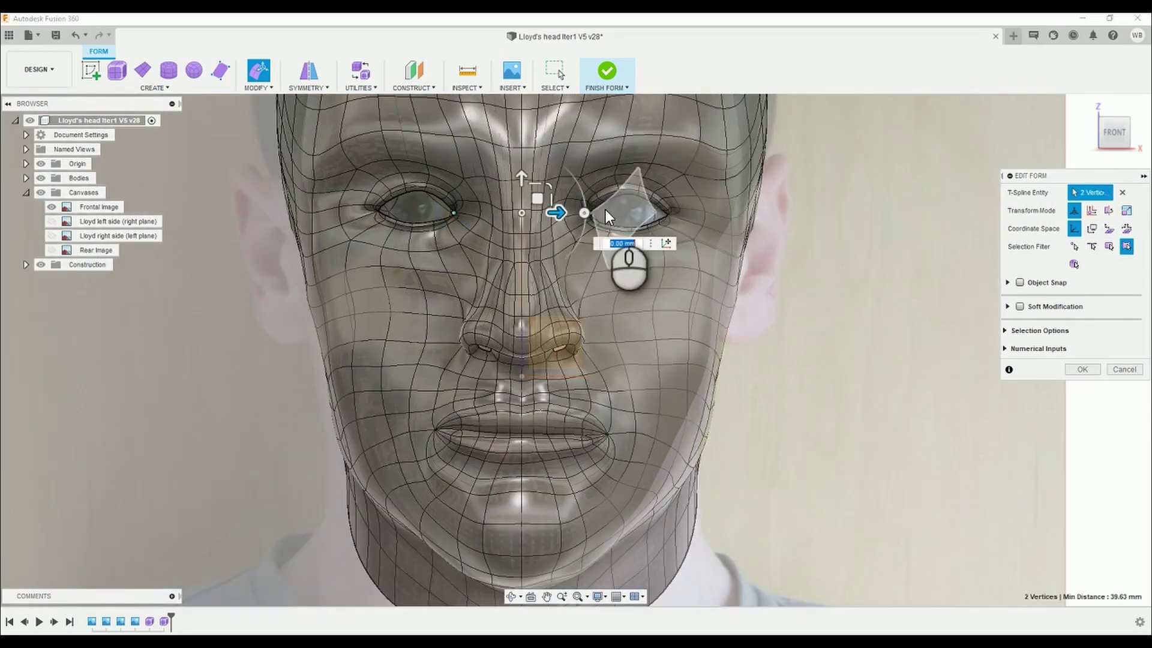
pyautogui.scroll(-4, 741, 265)
pyautogui.press('Escape')
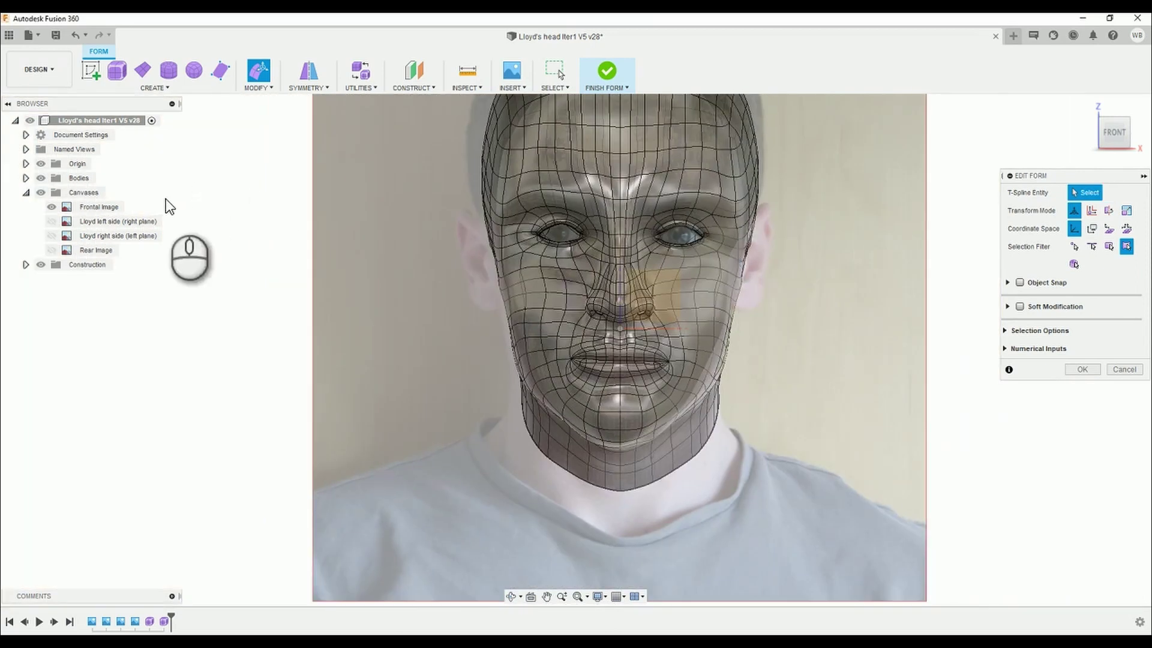
# - Drag the left cheek edge -2.227 mm
pyautogui.scroll(3, 757, 260)
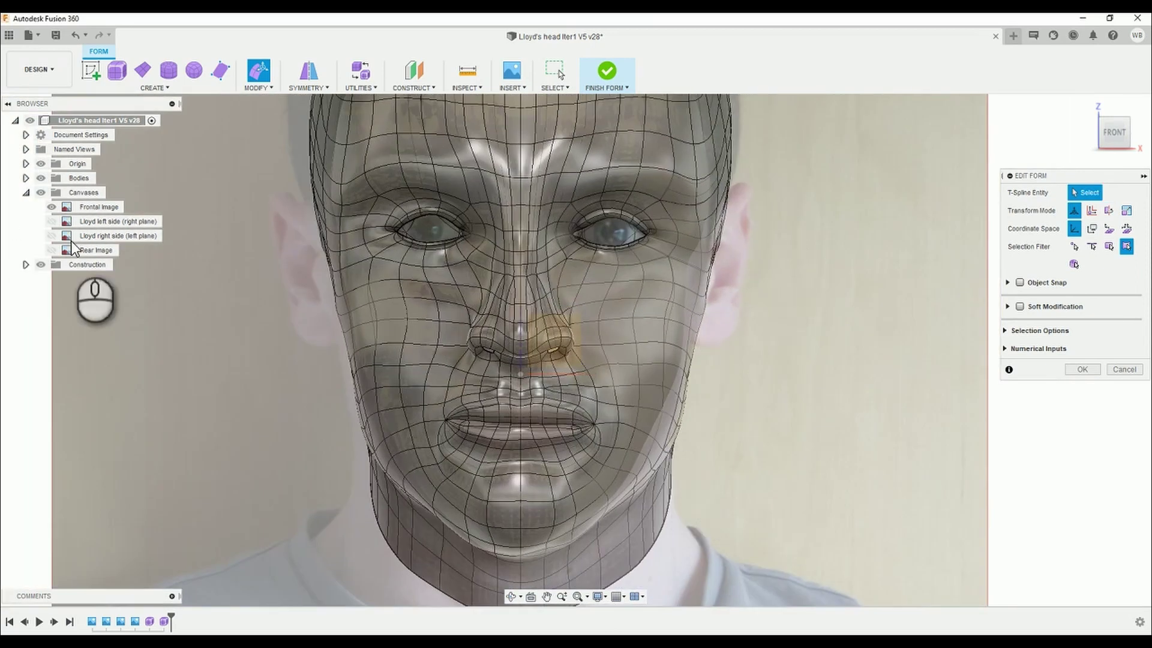
pyautogui.scroll(3, 343, 311)
pyautogui.moveTo(343, 312)
pyautogui.mouseDown()
pyautogui.moveTo(396, 315)
pyautogui.moveTo(347, 313)
pyautogui.mouseUp()
pyautogui.scroll(3, 352, 484)
# - Nudge faces on the left jaw and cheek inward to match the frontal photo
pyautogui.click(353, 474)
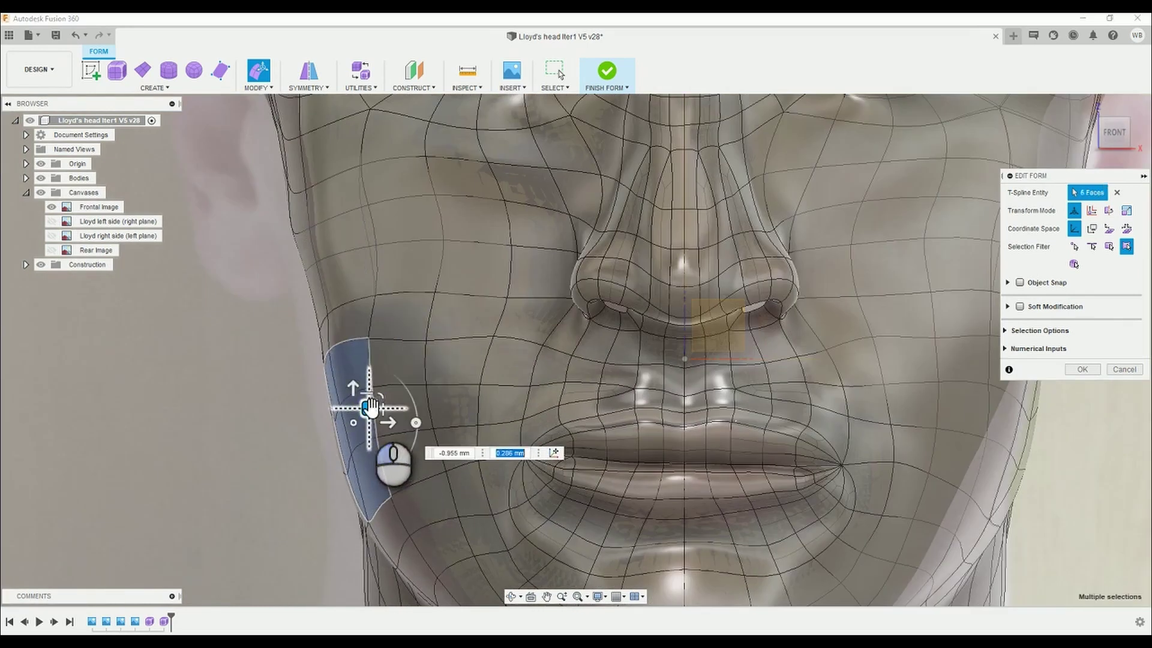
pyautogui.click(324, 298)
pyautogui.scroll(-5, 549, 290)
pyautogui.press('Escape')
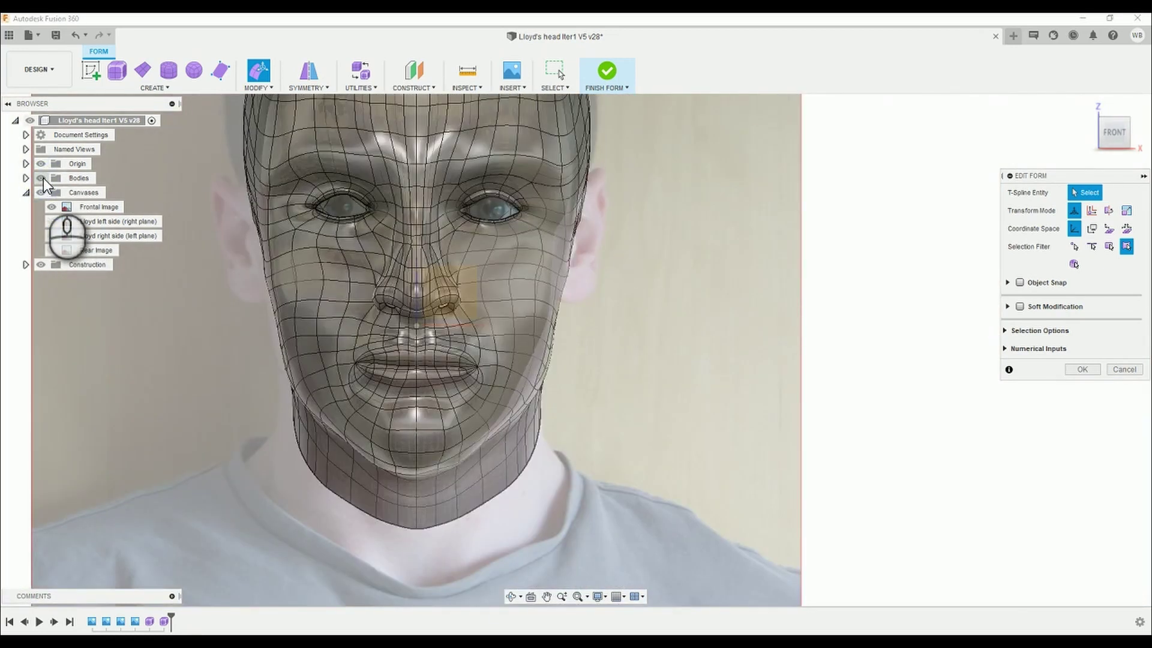
pyautogui.click(485, 201)
pyautogui.click(745, 207)
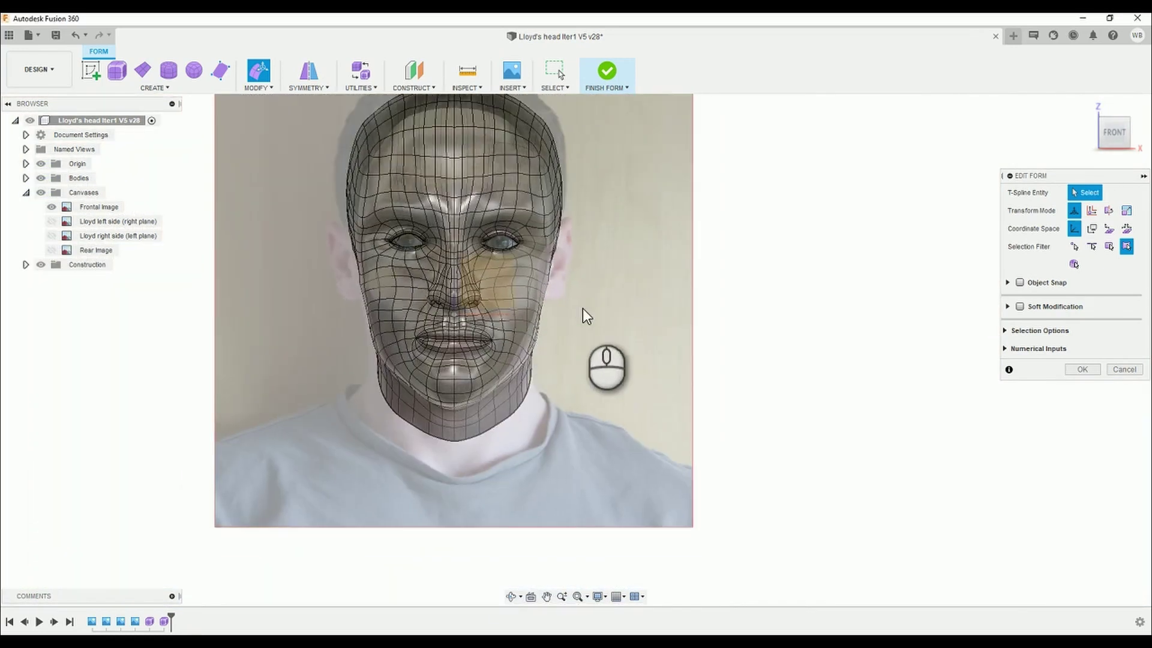
# - Hide the frontal photo and orbit to view the face from below
pyautogui.click(52, 206)
pyautogui.keyDown('shift'); pyautogui.moveTo(51, 206); pyautogui.dragTo(567, 312, button='middle'); pyautogui.keyUp('shift')
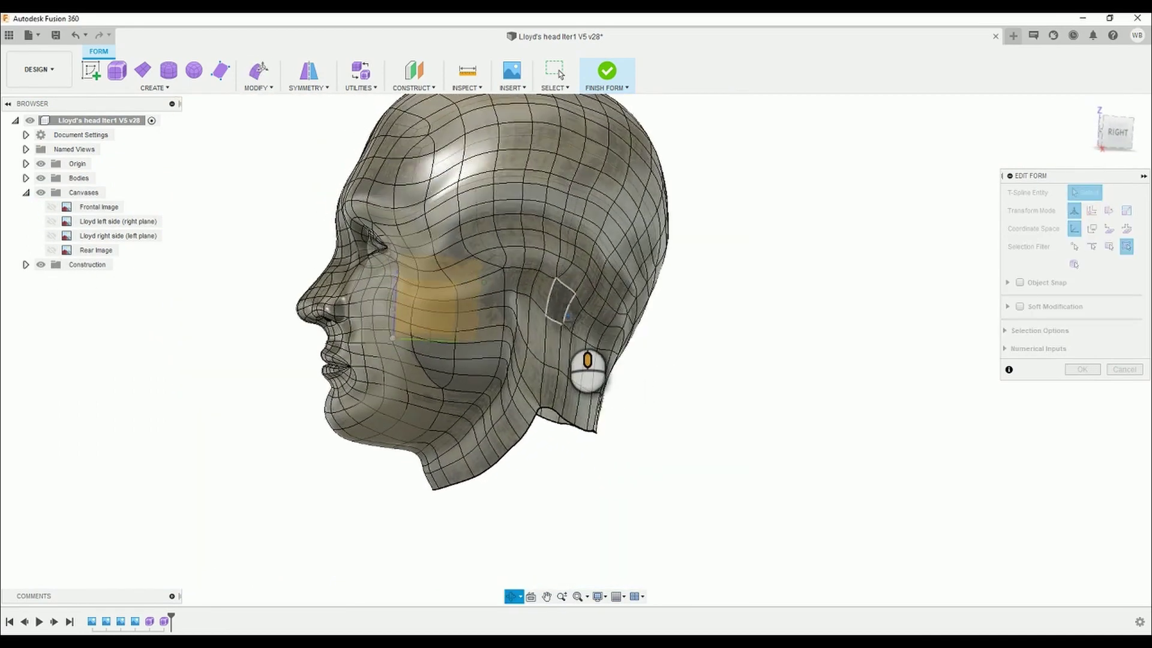
pyautogui.scroll(5, 368, 204)
pyautogui.keyDown('shift'); pyautogui.moveTo(369, 206); pyautogui.dragTo(440, 152, button='middle'); pyautogui.keyUp('shift')
# - Move four brow edges above the left eye by 0.581 mm
pyautogui.click(308, 206)
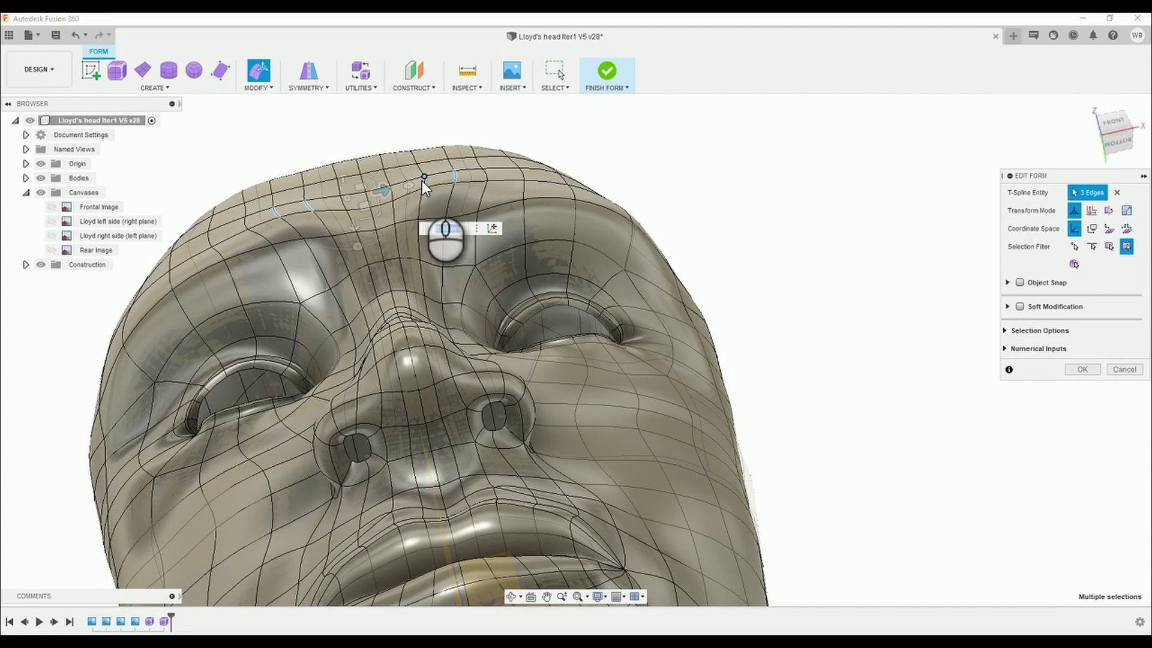
pyautogui.scroll(4, 422, 181)
pyautogui.keyDown('shift'); pyautogui.click(420, 185); pyautogui.keyUp('shift')
pyautogui.moveTo(307, 220); pyautogui.dragTo(314, 245)
pyautogui.scroll(-8, 314, 245)
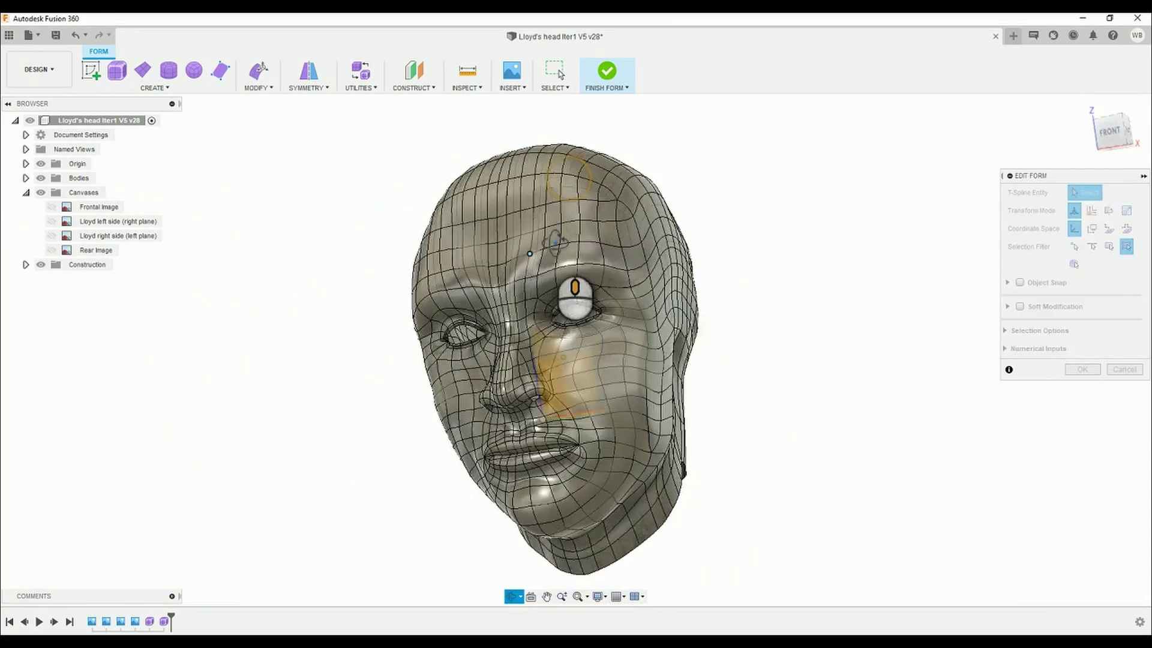
# - Orbit the head back round to a right profile view
pyautogui.keyDown('shift'); pyautogui.moveTo(564, 256); pyautogui.dragTo(485, 606, button='middle'); pyautogui.keyUp('shift')
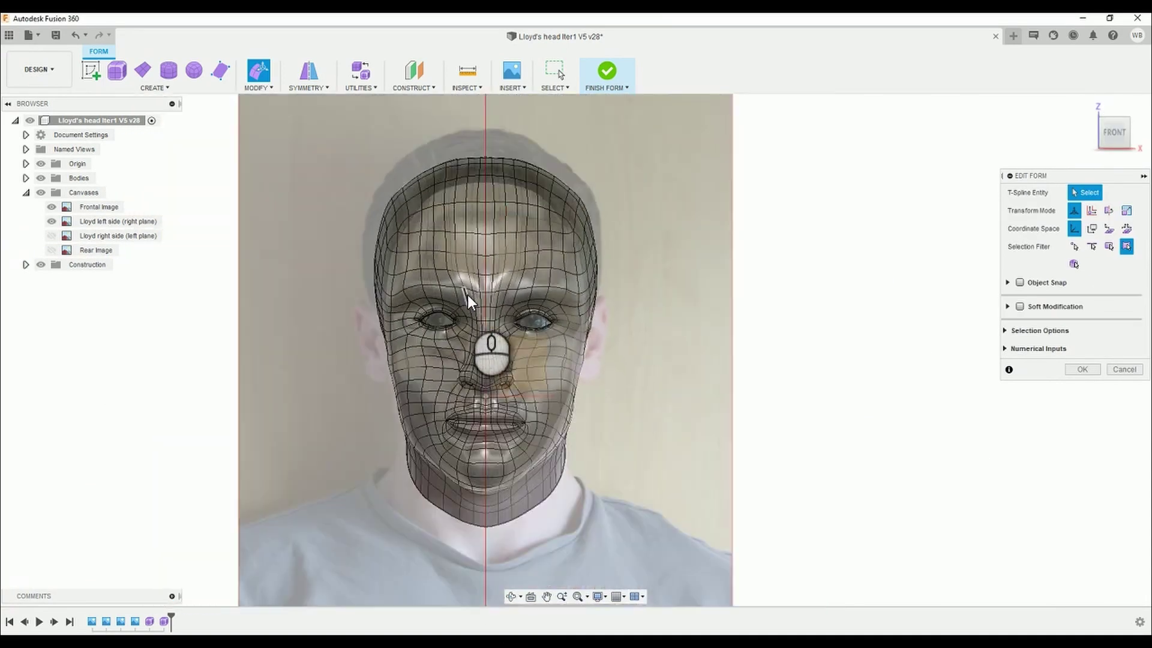
pyautogui.scroll(3, 478, 400)
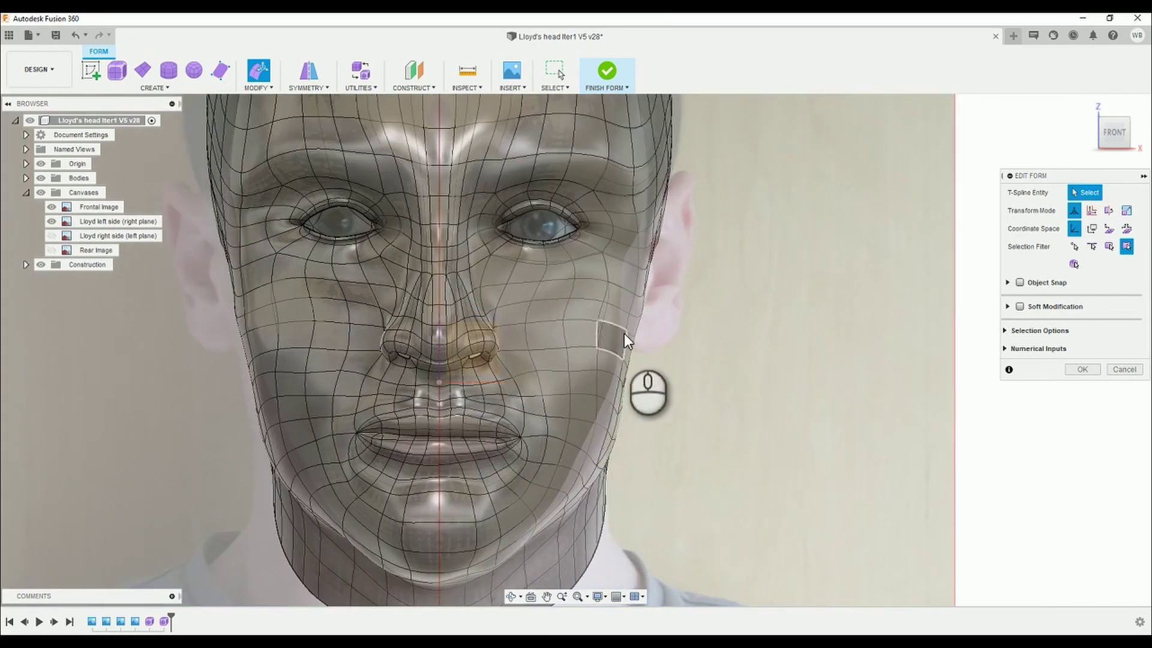
pyautogui.keyDown('shift'); pyautogui.moveTo(612, 334); pyautogui.dragTo(843, 147, button='middle'); pyautogui.keyUp('shift')
pyautogui.scroll(-3, 542, 236)
# - Compare with the side photo, moving an edge down toward the mouth and a face vertex to fit
pyautogui.scroll(3, 542, 235)
pyautogui.click(41, 179)
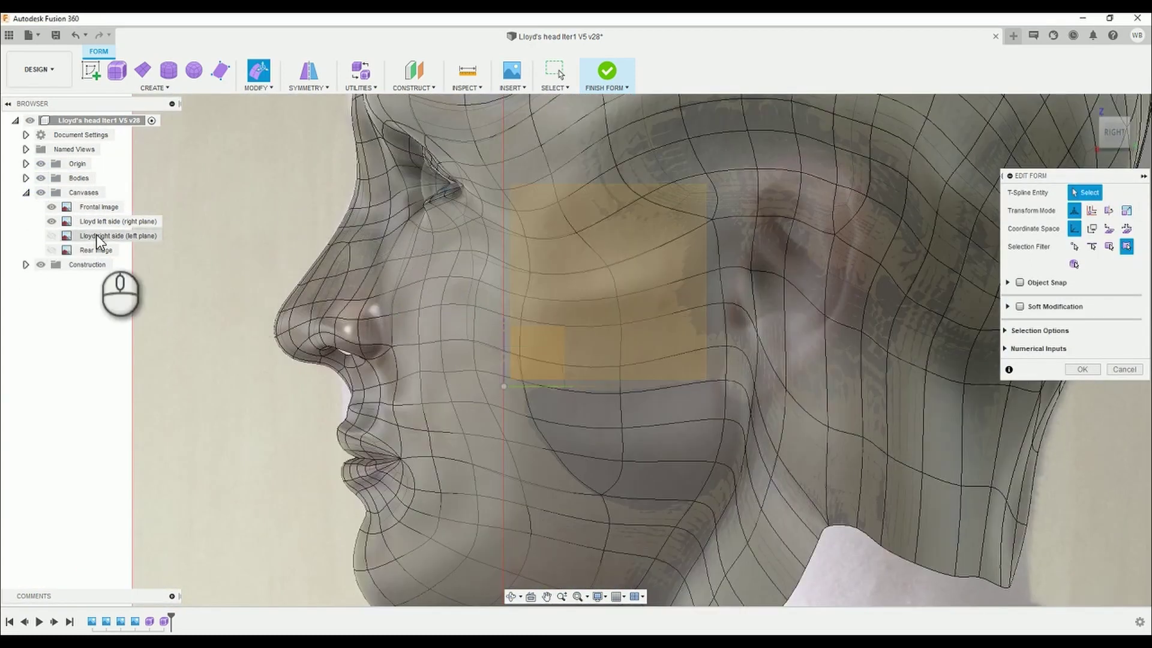
pyautogui.click(40, 178)
pyautogui.click(41, 178)
pyautogui.moveTo(478, 322); pyautogui.dragTo(477, 382)
pyautogui.click(41, 178)
pyautogui.click(40, 179)
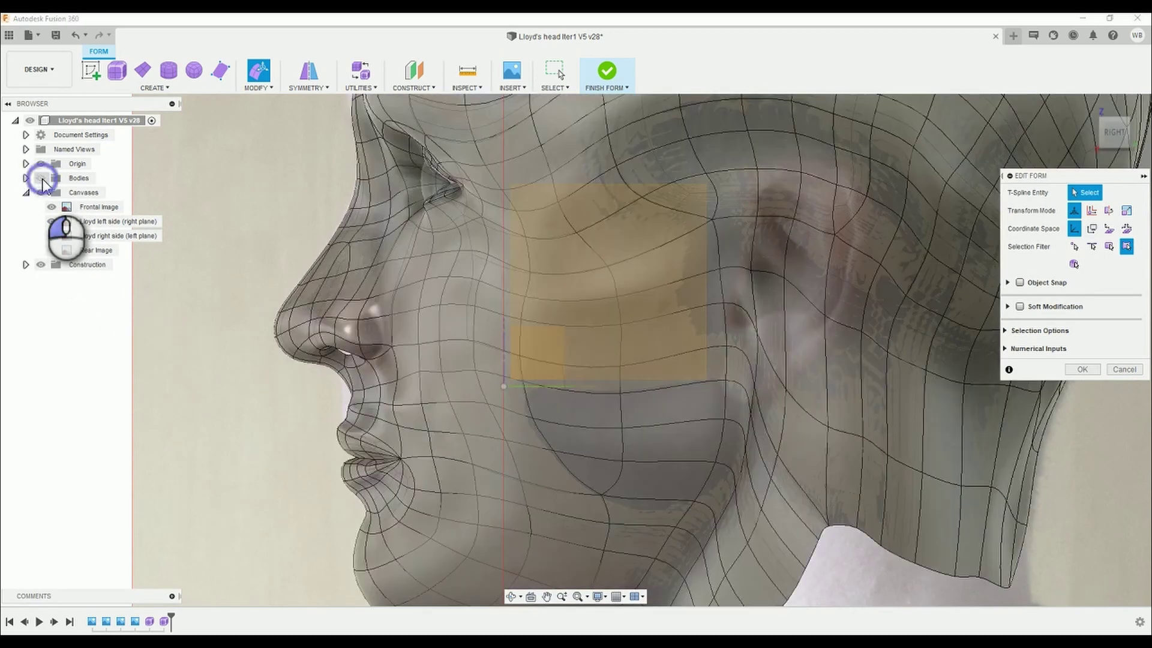
pyautogui.moveTo(449, 275); pyautogui.dragTo(489, 259)
# - Nudge the face vertex to -0.422 mm, checking it against the side photo
pyautogui.click(41, 179)
pyautogui.click(41, 178)
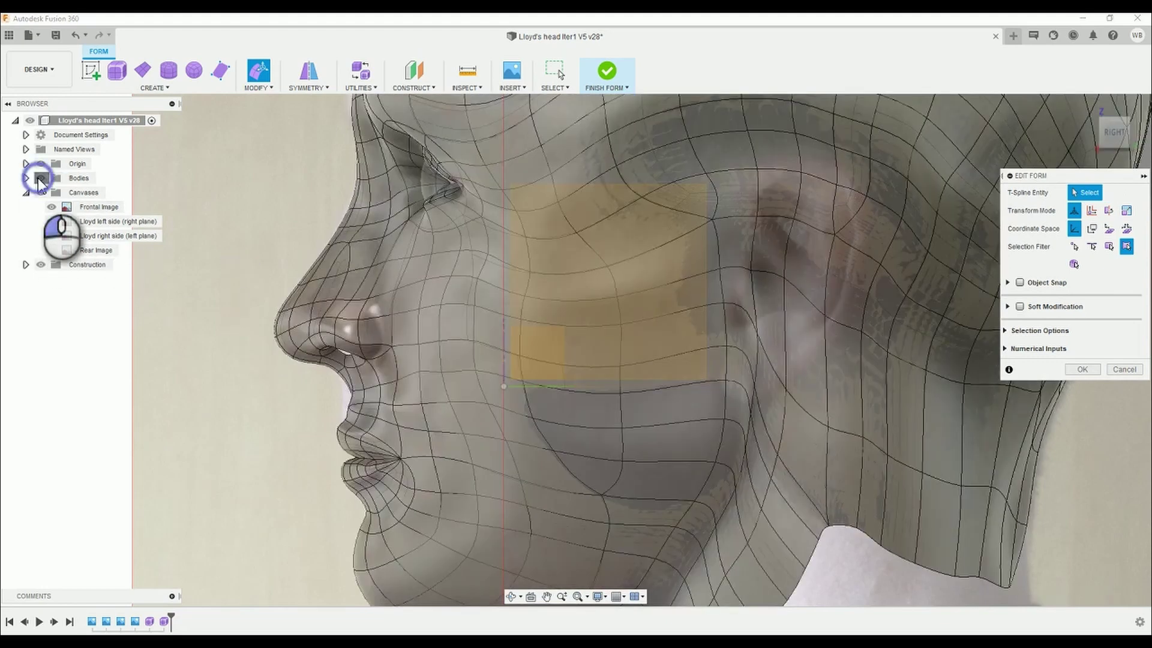
pyautogui.click(41, 178)
pyautogui.click(40, 178)
pyautogui.click(40, 179)
pyautogui.click(41, 178)
pyautogui.moveTo(487, 336); pyautogui.dragTo(486, 299)
pyautogui.click(41, 178)
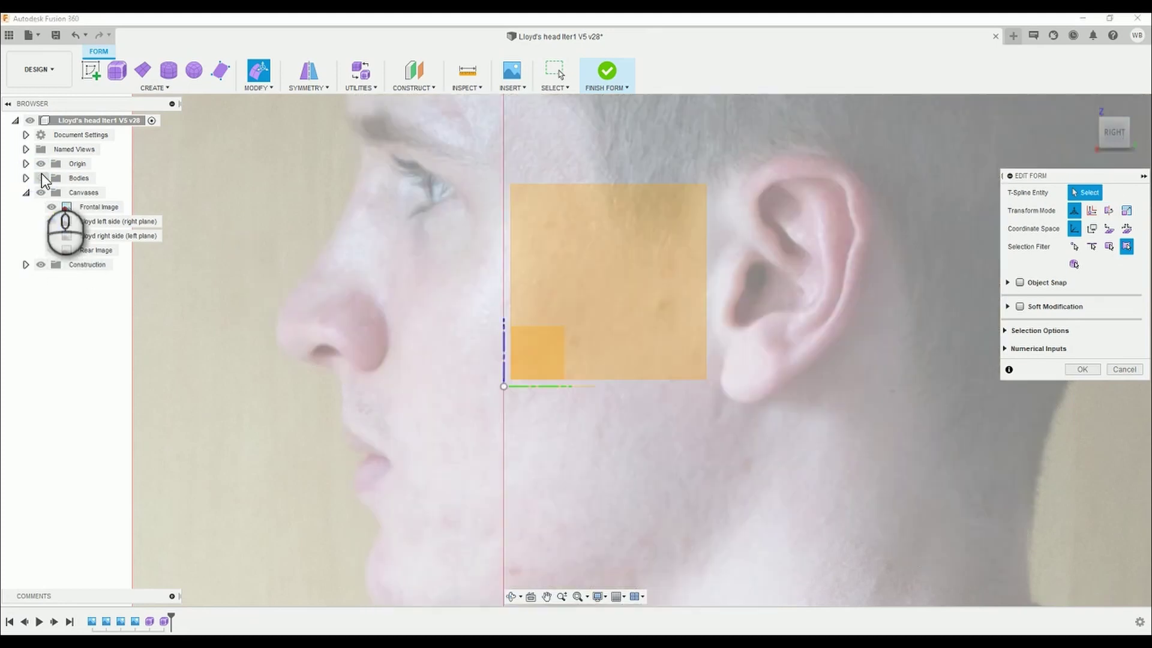
pyautogui.click(40, 178)
pyautogui.click(41, 178)
pyautogui.click(41, 178)
# - Select vertices on the side of the nose for adjustment
pyautogui.scroll(5, 415, 251)
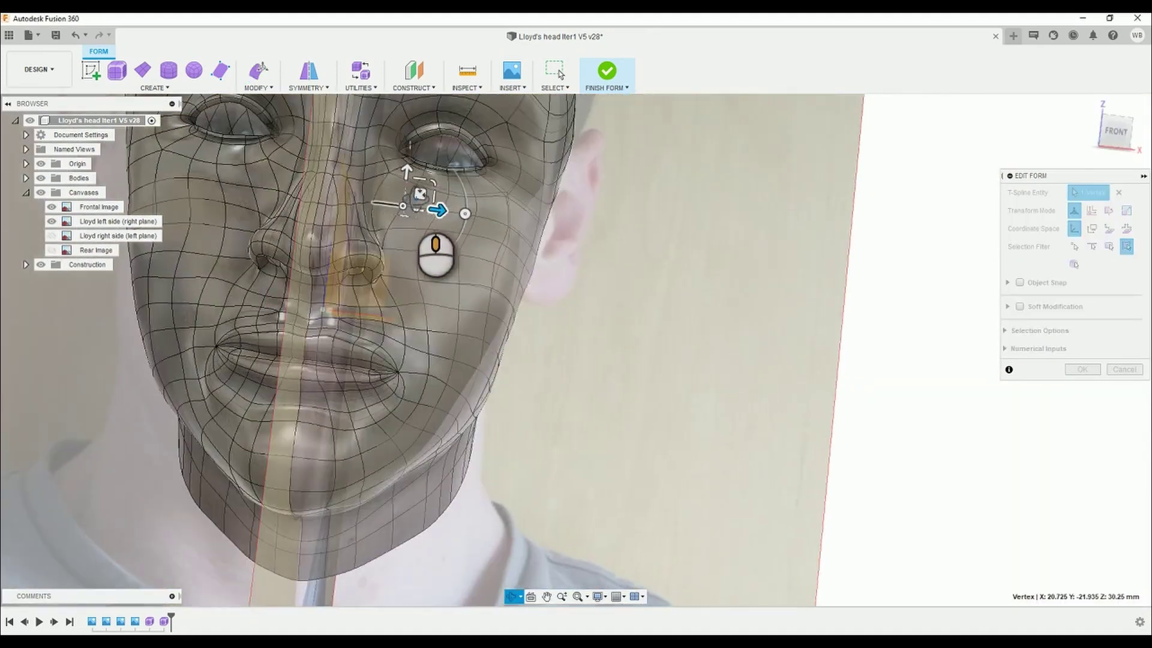
pyautogui.click(401, 213)
pyautogui.click(1130, 139)
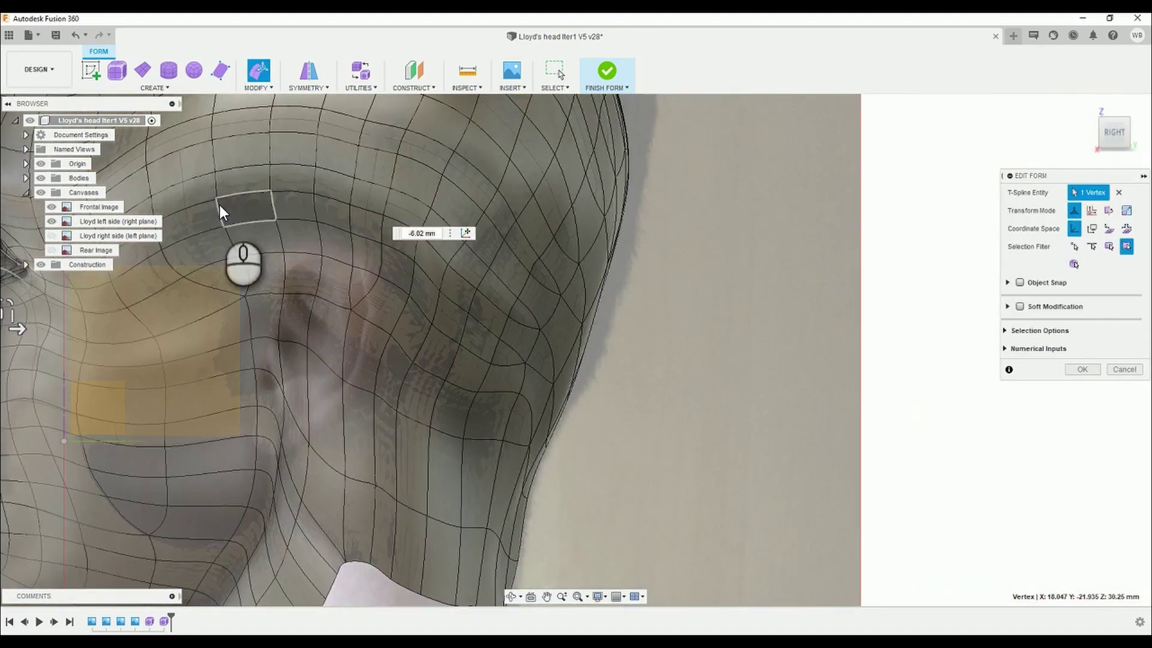
pyautogui.scroll(5, 477, 305)
pyautogui.scroll(-5, 231, 297)
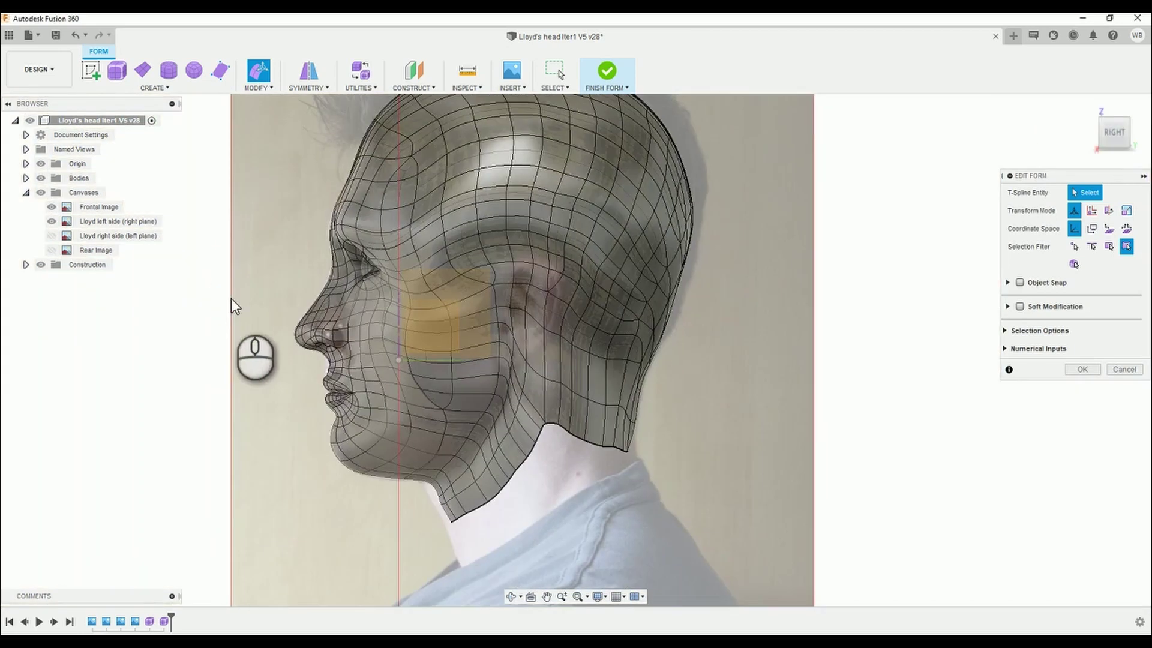
pyautogui.scroll(5, 347, 322)
# - Push the nose vertex sideways to match the profile photo
pyautogui.moveTo(371, 318); pyautogui.dragTo(381, 322)
pyautogui.click(370, 270)
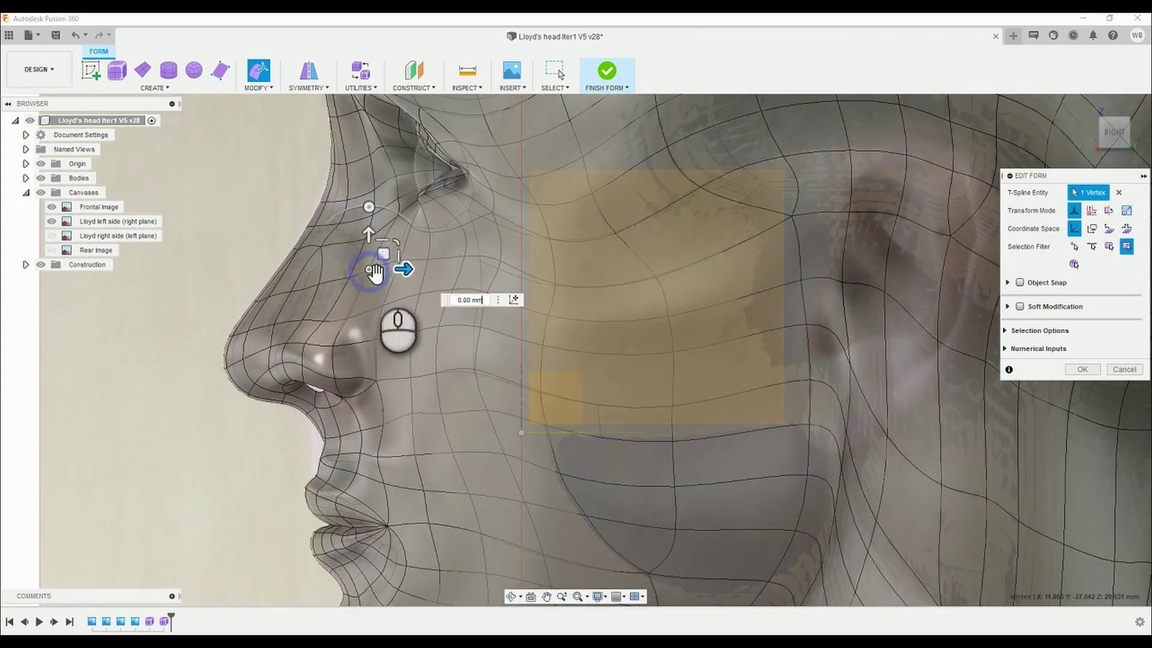
pyautogui.click(200, 225)
pyautogui.scroll(-4, 351, 273)
# - Check the side photo with the head hidden and try selecting two jaw edges
pyautogui.click(41, 178)
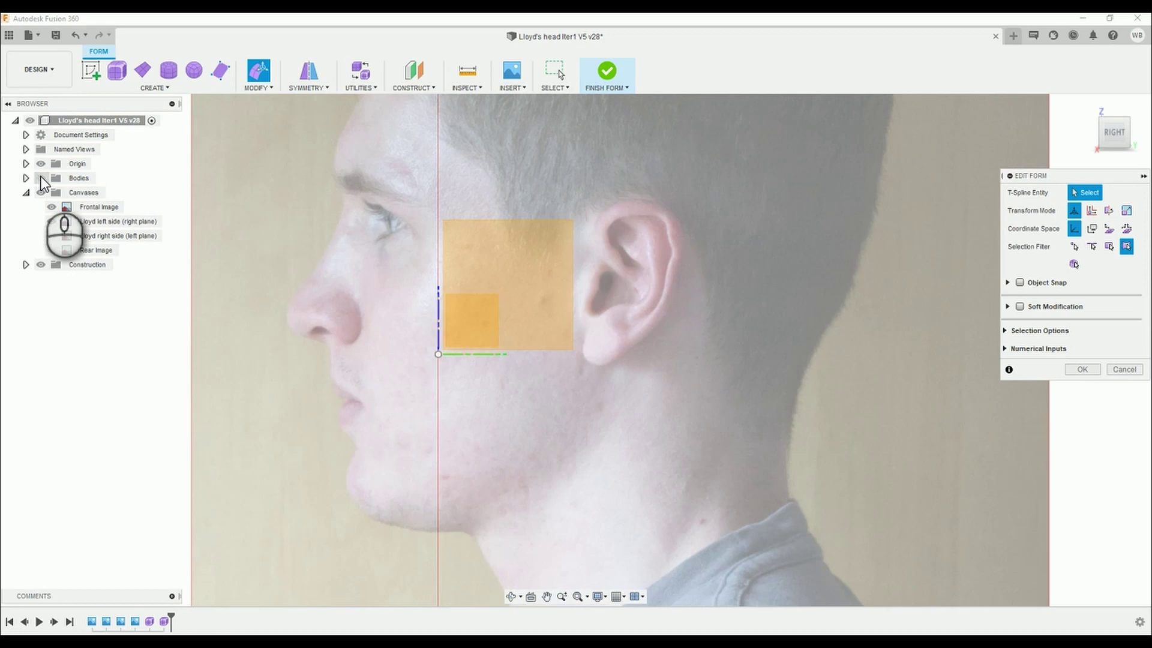
pyautogui.click(40, 178)
pyautogui.click(40, 178)
pyautogui.click(40, 178)
pyautogui.scroll(3, 420, 435)
pyautogui.click(414, 447)
pyautogui.click(206, 373)
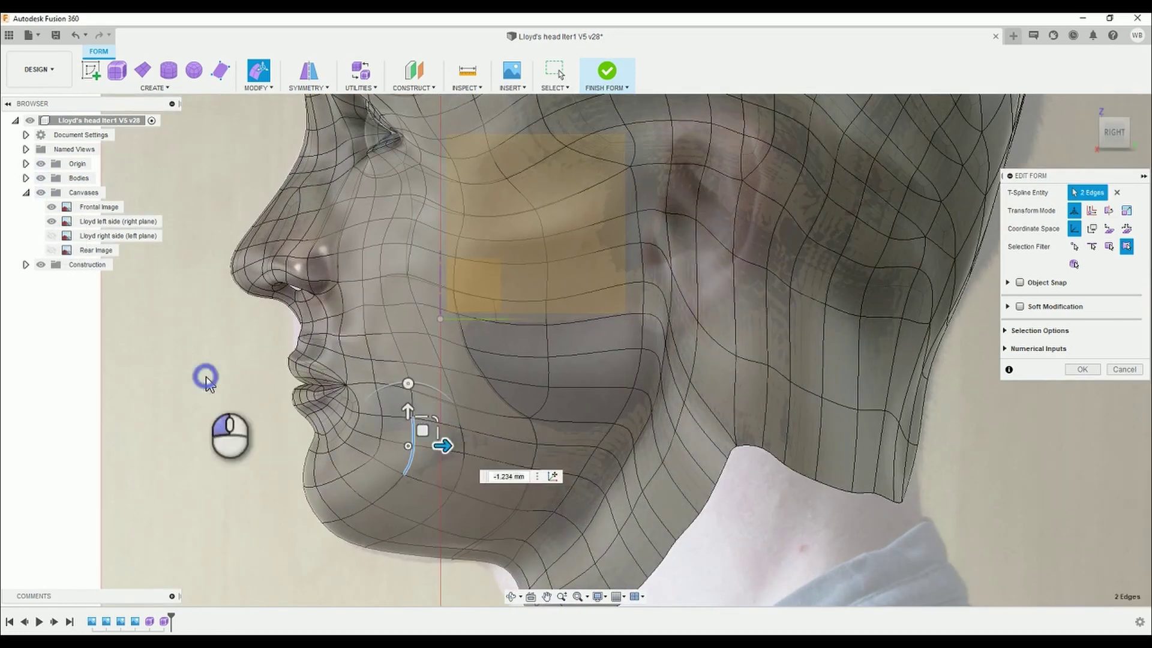
pyautogui.click(40, 178)
pyautogui.click(40, 179)
pyautogui.click(41, 178)
pyautogui.click(40, 178)
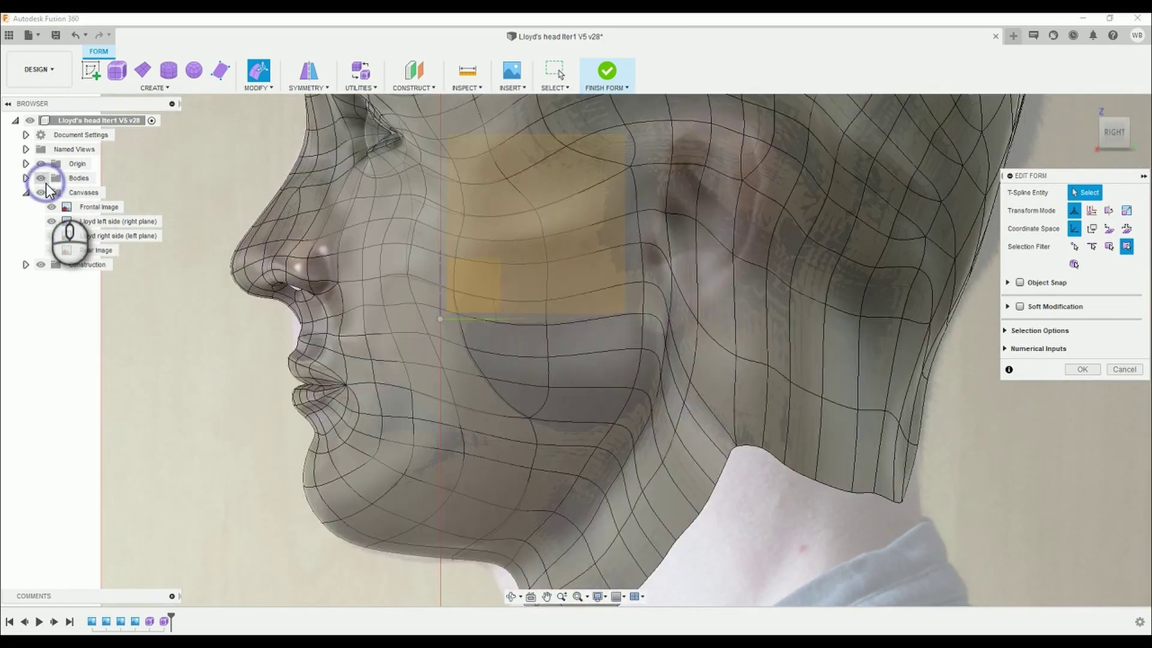
# - Move a cheek vertex up and back and pull a cheek face beside the mouth about -1.00 mm
pyautogui.click(371, 359)
pyautogui.moveTo(370, 358); pyautogui.dragTo(379, 342)
pyautogui.click(417, 354)
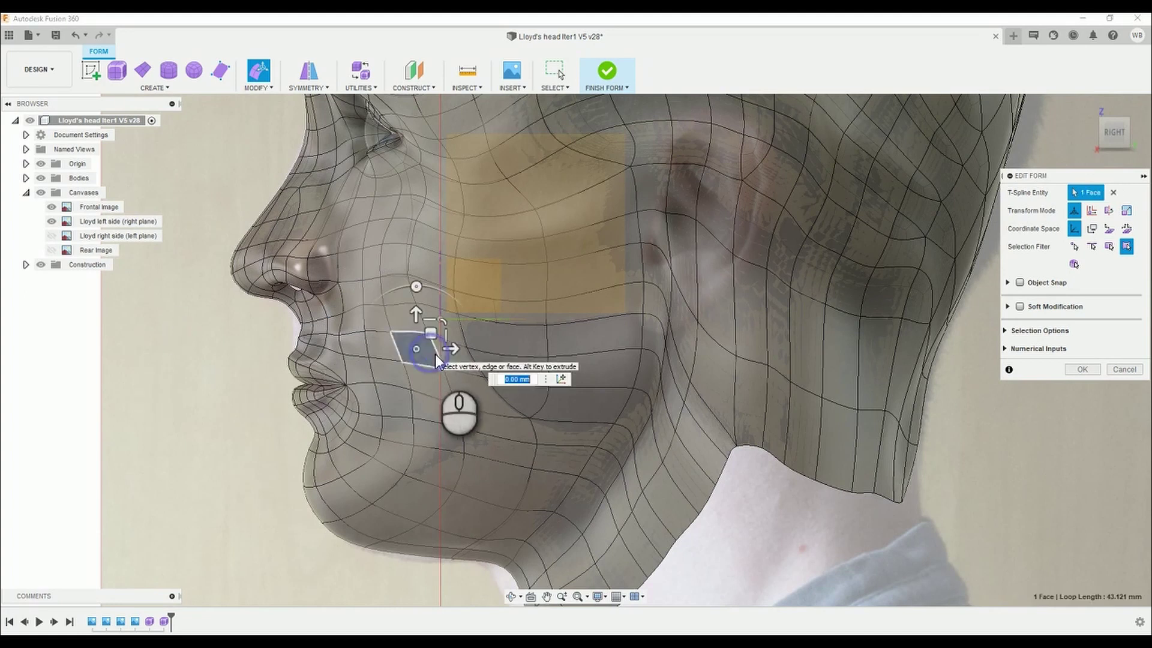
pyautogui.moveTo(450, 348); pyautogui.dragTo(457, 384)
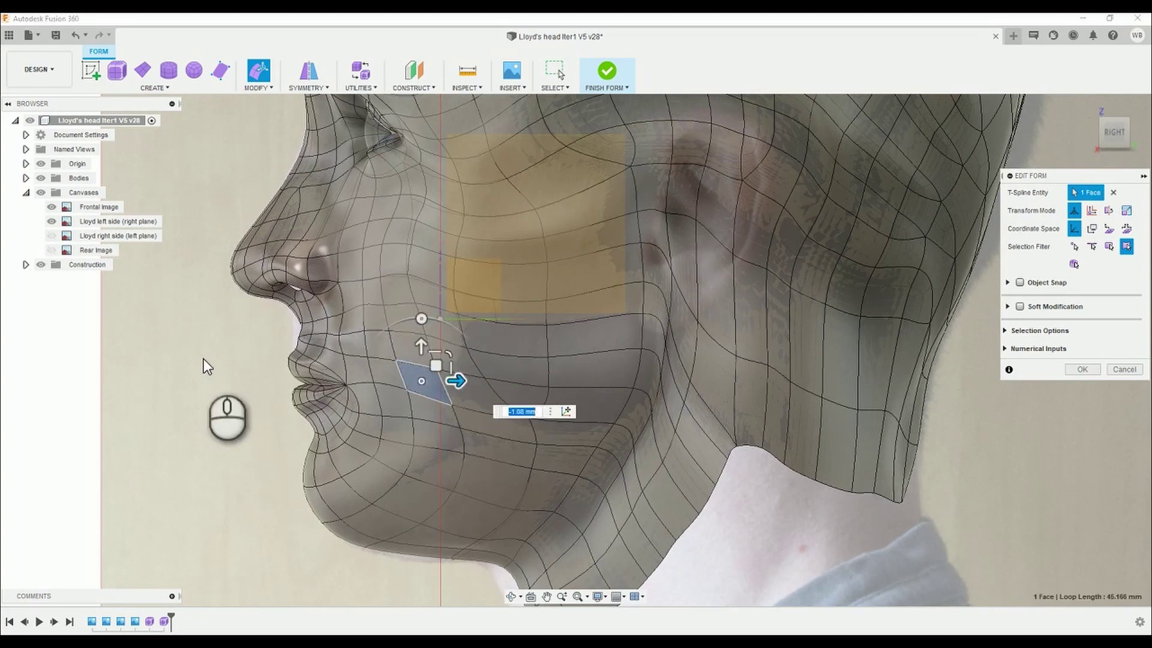
pyautogui.scroll(-5, 203, 359)
# - Toggle the head mesh repeatedly to verify the cheek fit, then select a cheek edge
pyautogui.click(40, 178)
pyautogui.click(40, 177)
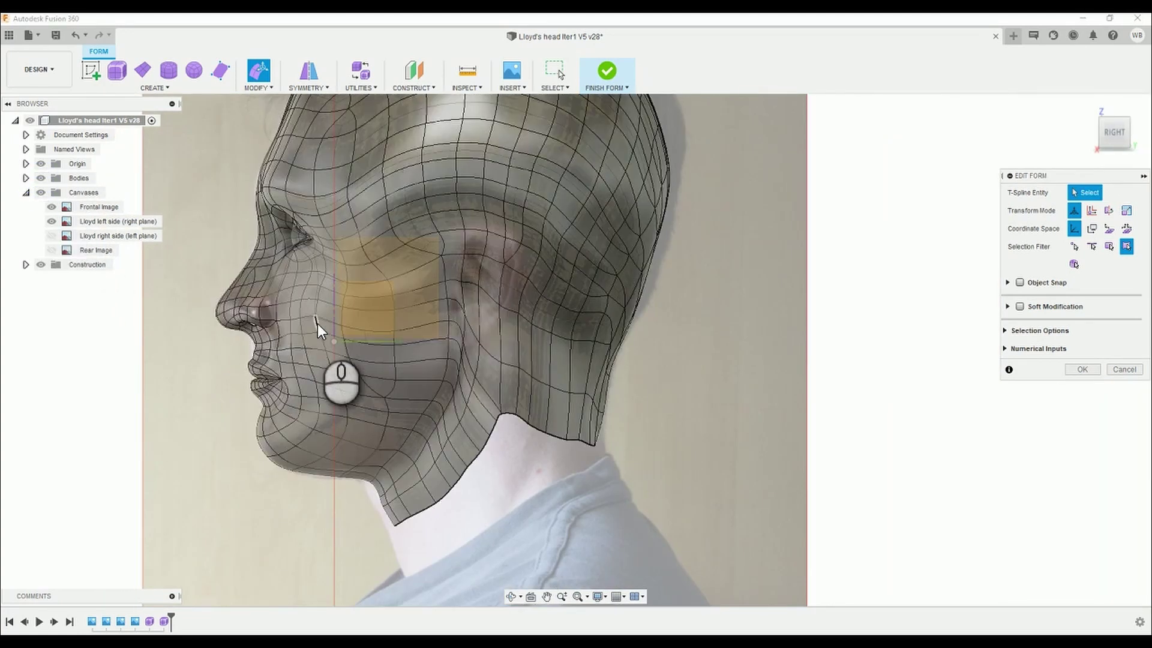
pyautogui.click(40, 177)
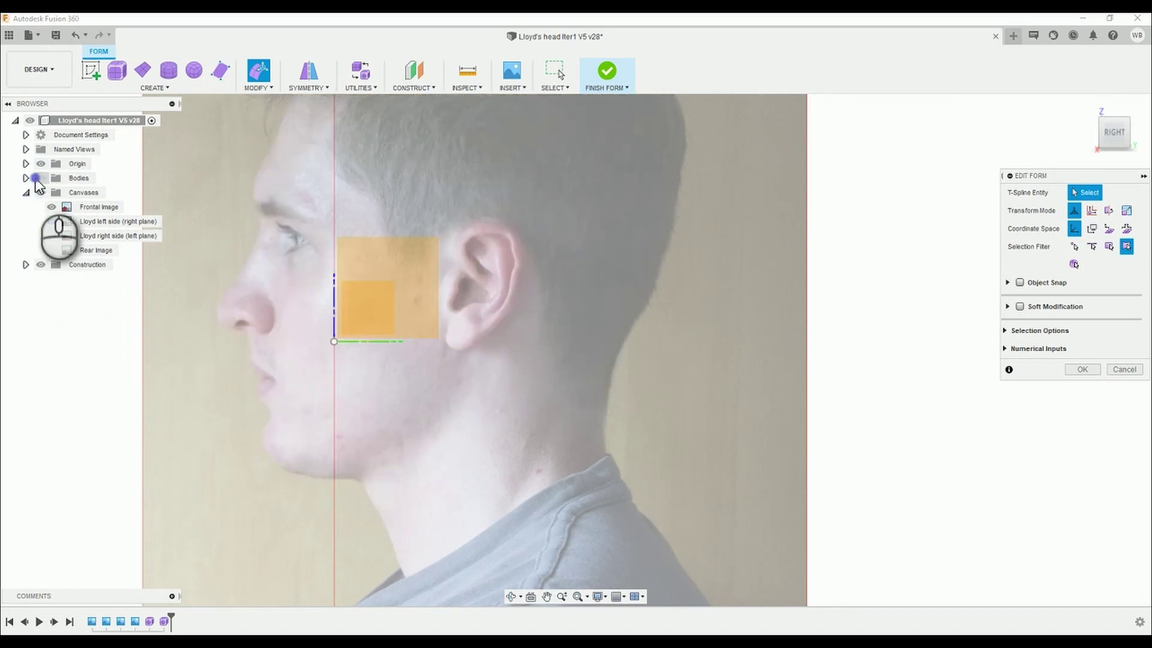
pyautogui.click(40, 177)
pyautogui.click(319, 300)
pyautogui.click(40, 178)
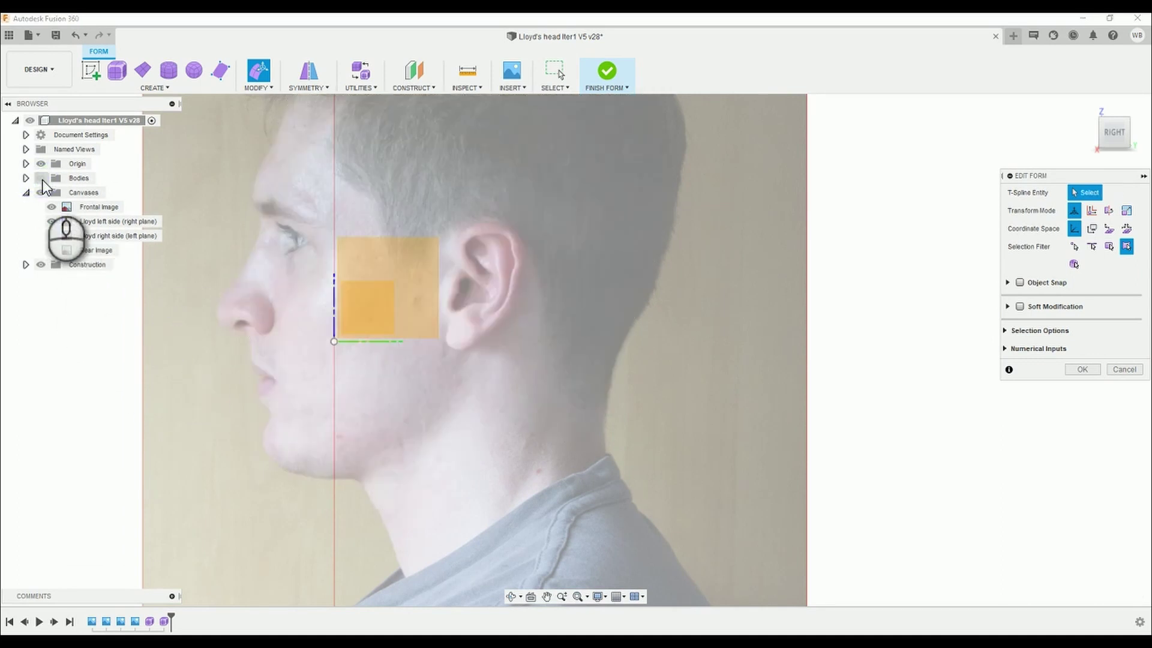
pyautogui.click(40, 178)
pyautogui.click(41, 177)
pyautogui.click(41, 177)
pyautogui.click(40, 177)
pyautogui.click(40, 177)
pyautogui.scroll(3, 288, 258)
pyautogui.click(336, 265)
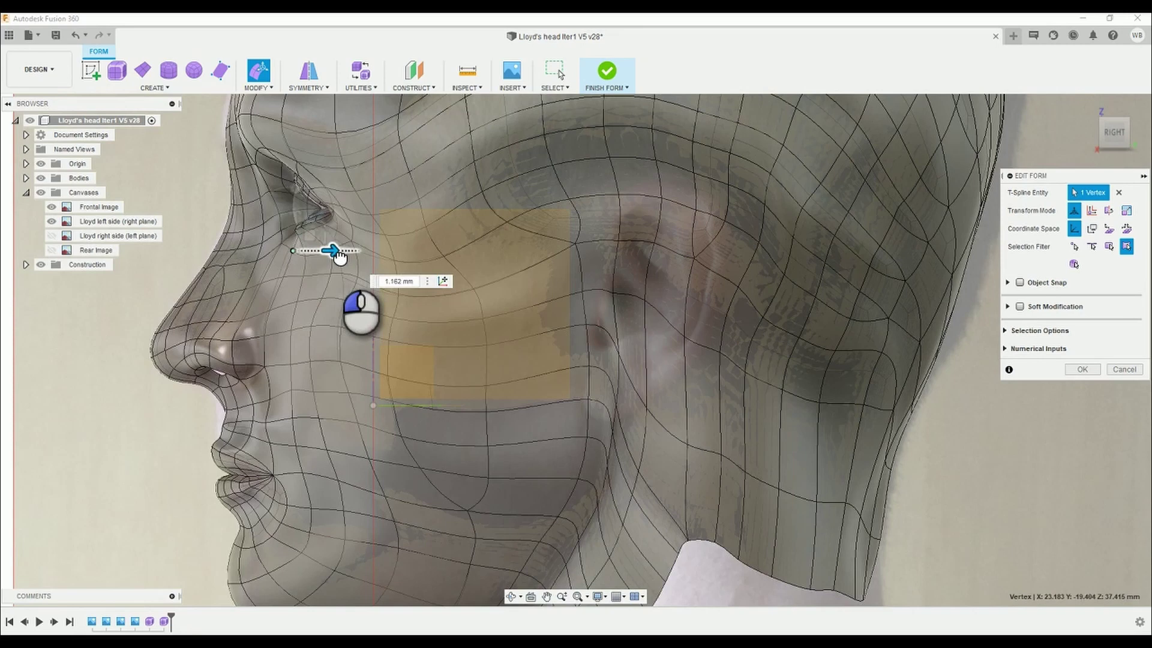
# - Hide the reference photo canvases and orbit the bare head round to the front
pyautogui.click(124, 318)
pyautogui.scroll(-5, 261, 372)
pyautogui.keyDown('shift'); pyautogui.moveTo(261, 372); pyautogui.dragTo(106, 195, button='middle'); pyautogui.keyUp('shift')
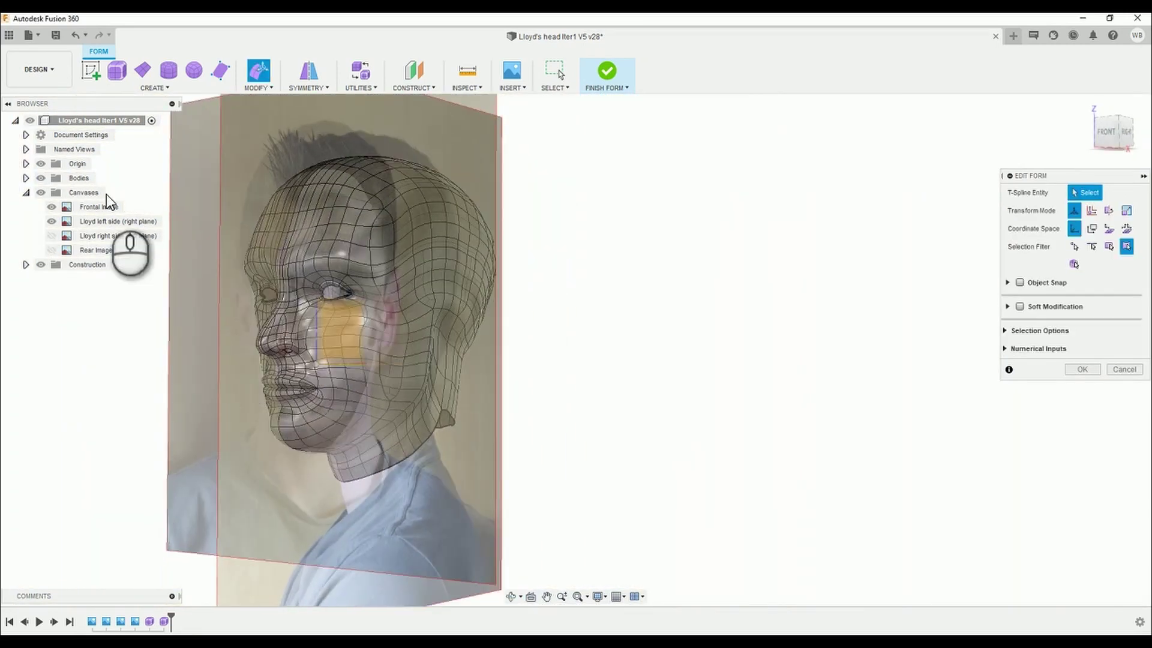
pyautogui.click(42, 193)
pyautogui.keyDown('shift'); pyautogui.moveTo(352, 333); pyautogui.dragTo(415, 418, button='middle'); pyautogui.keyUp('shift')
# - Inspect the head from the side, briefly showing and re-hiding the left-side photo
pyautogui.scroll(5, 420, 390)
pyautogui.click(434, 339)
pyautogui.scroll(-5, 434, 339)
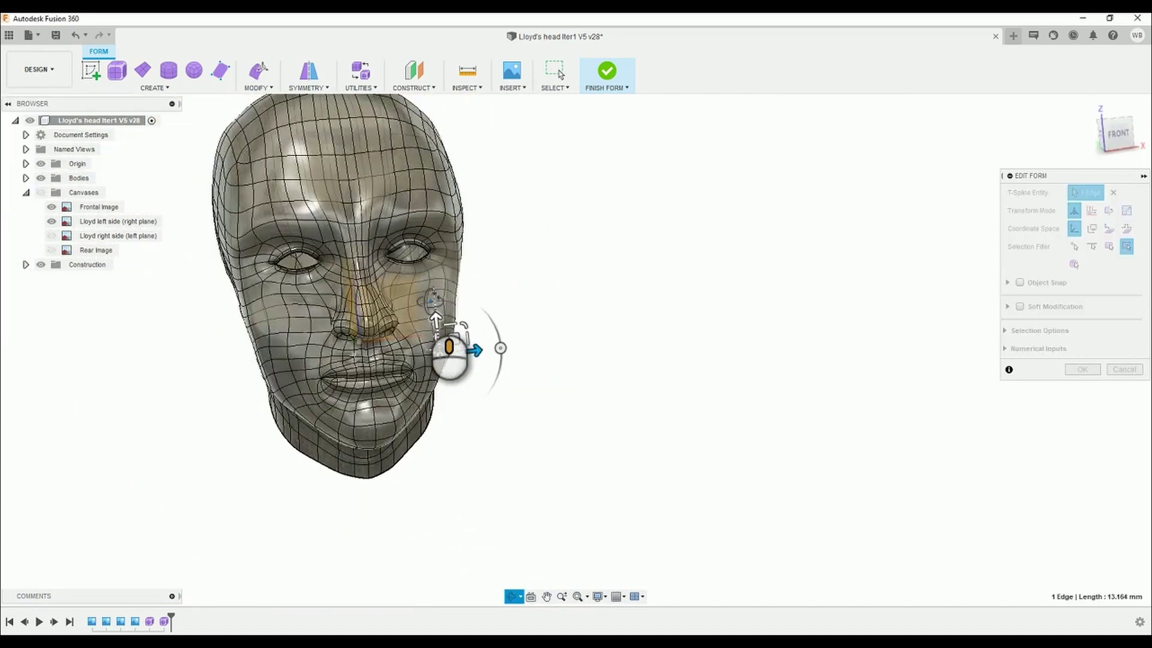
pyautogui.keyDown('shift'); pyautogui.moveTo(409, 289); pyautogui.dragTo(294, 198, button='middle'); pyautogui.keyUp('shift')
pyautogui.scroll(5, 327, 258)
pyautogui.scroll(1, 231, 220)
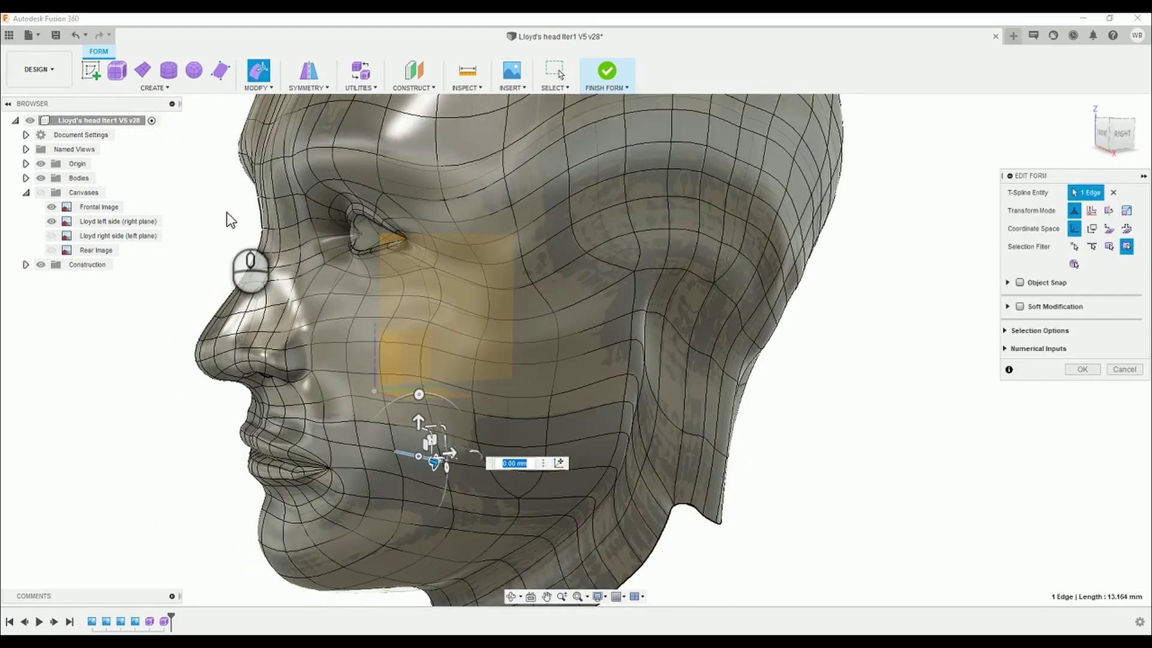
pyautogui.click(51, 221)
pyautogui.click(52, 222)
# - Show the frontal photo canvas and push a cheek vertex slightly outward
pyautogui.click(53, 206)
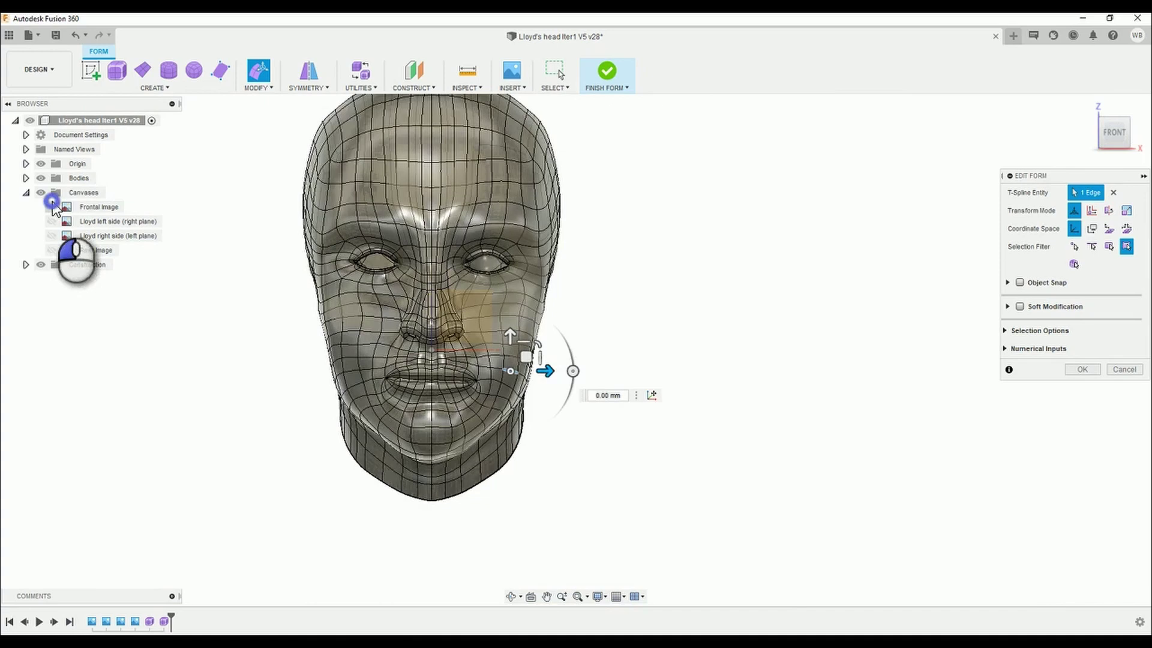
pyautogui.scroll(5, 390, 308)
pyautogui.click(383, 317)
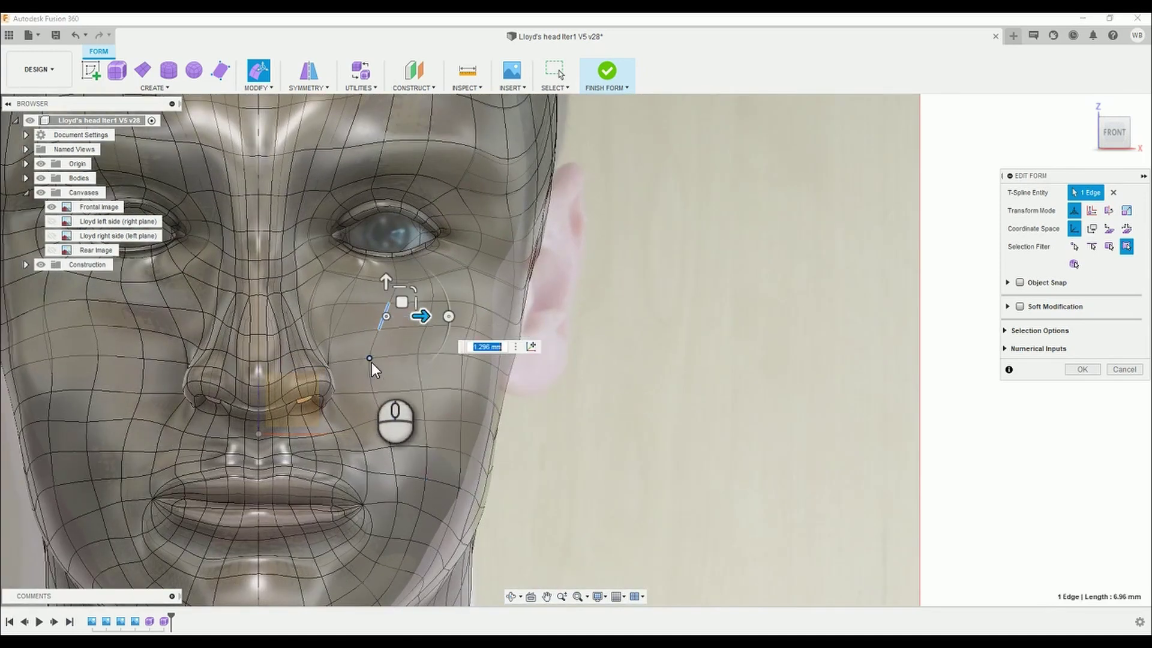
pyautogui.click(370, 358)
pyautogui.moveTo(405, 359); pyautogui.dragTo(410, 362)
# - Compare the mesh with the photo, then lower the selected cheek faces and their mirrored twin slightly
pyautogui.doubleClick(40, 178)
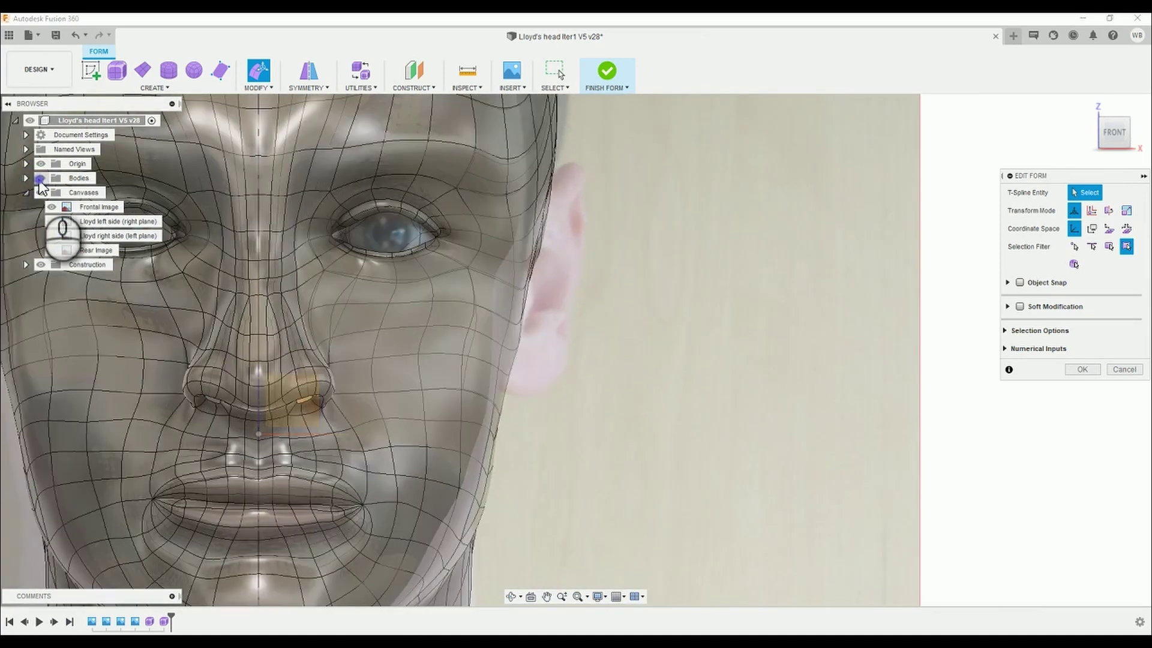
pyautogui.click(40, 178)
pyautogui.click(40, 178)
pyautogui.click(345, 417)
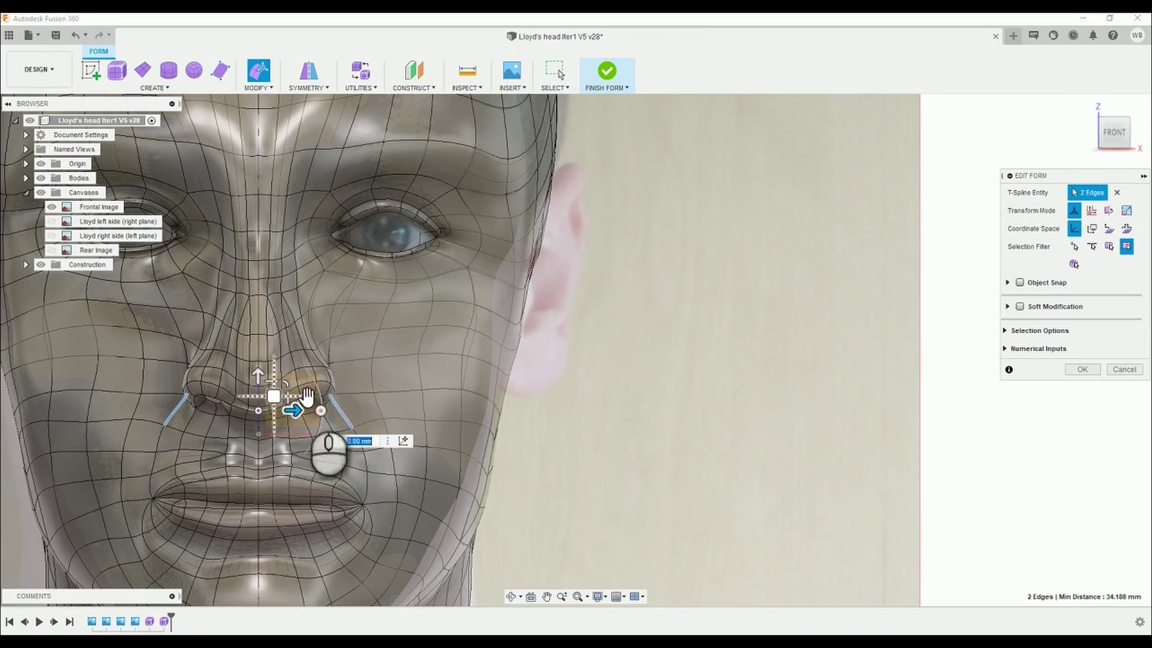
pyautogui.click(41, 182)
pyautogui.click(41, 183)
pyautogui.click(38, 182)
pyautogui.click(34, 182)
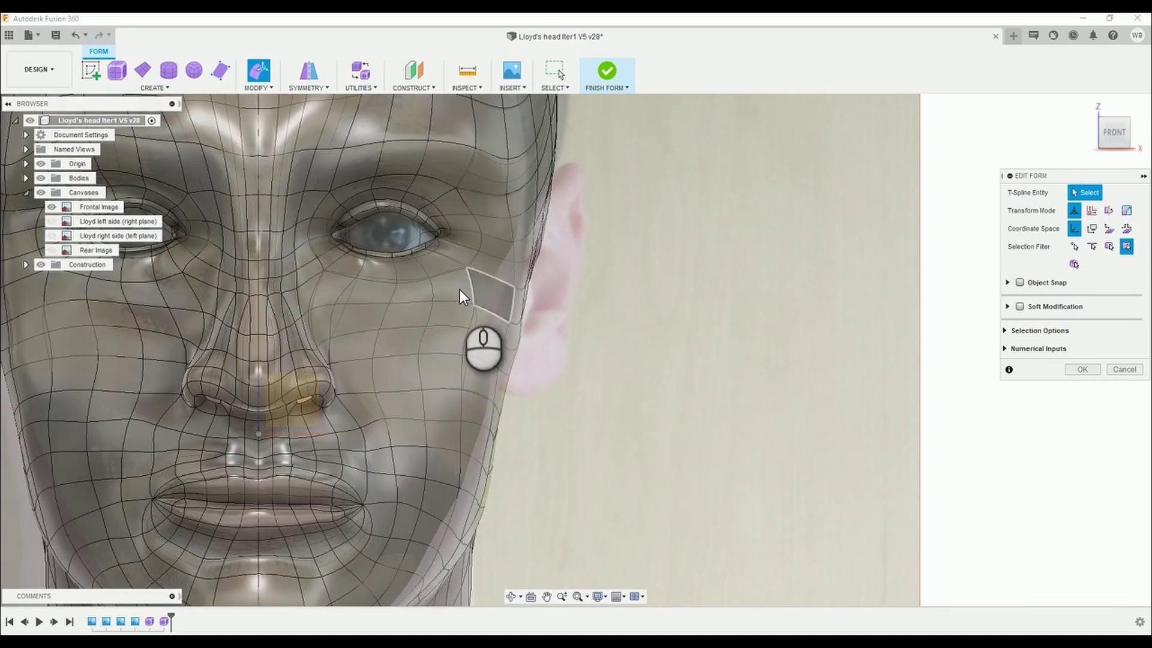
pyautogui.moveTo(456, 258); pyautogui.dragTo(484, 307)
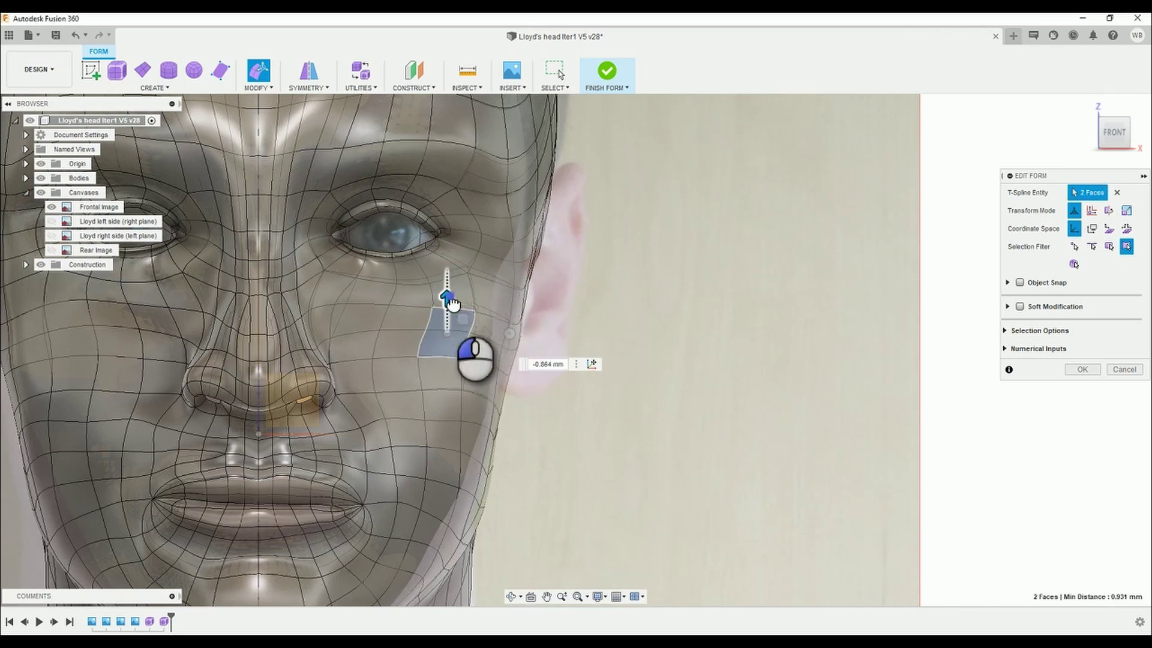
pyautogui.click(526, 408)
# - Push the cheek outline vertex out to the photo's edge
pyautogui.click(40, 179)
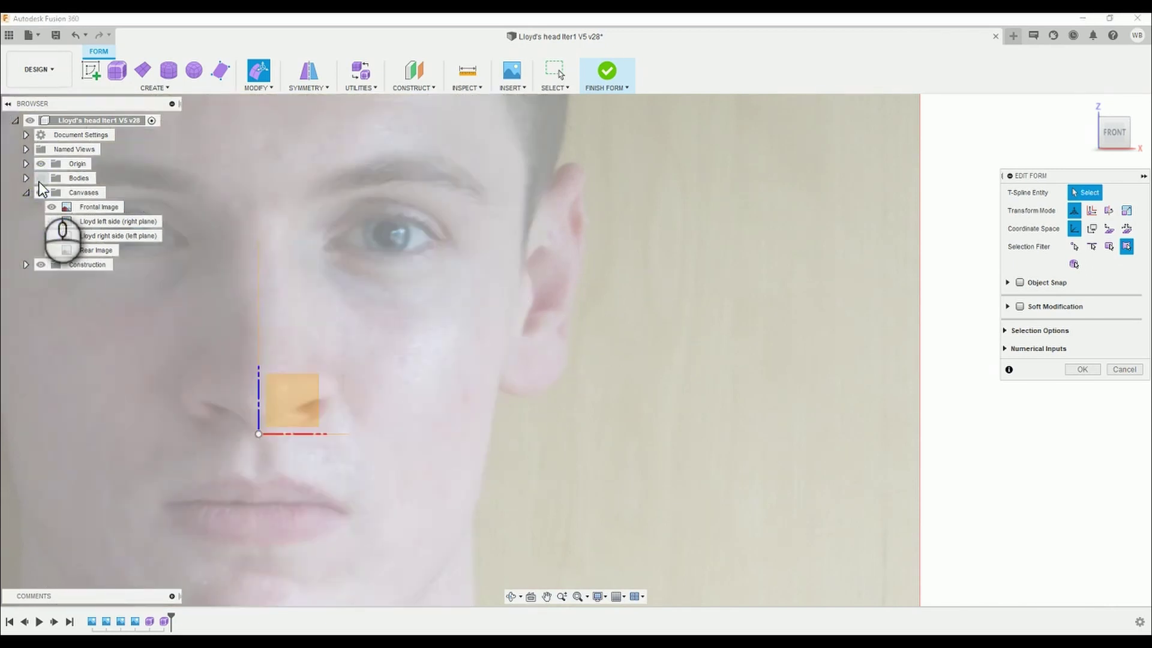
pyautogui.click(39, 179)
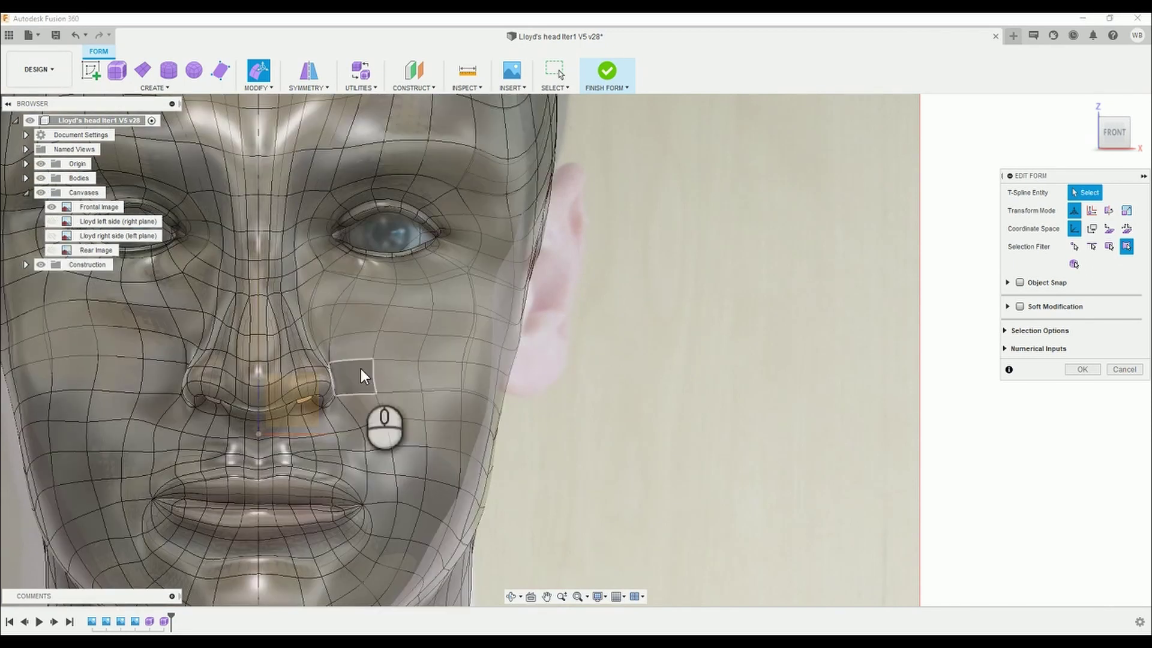
pyautogui.click(39, 179)
pyautogui.click(40, 179)
pyautogui.click(39, 179)
pyautogui.click(39, 178)
pyautogui.click(463, 362)
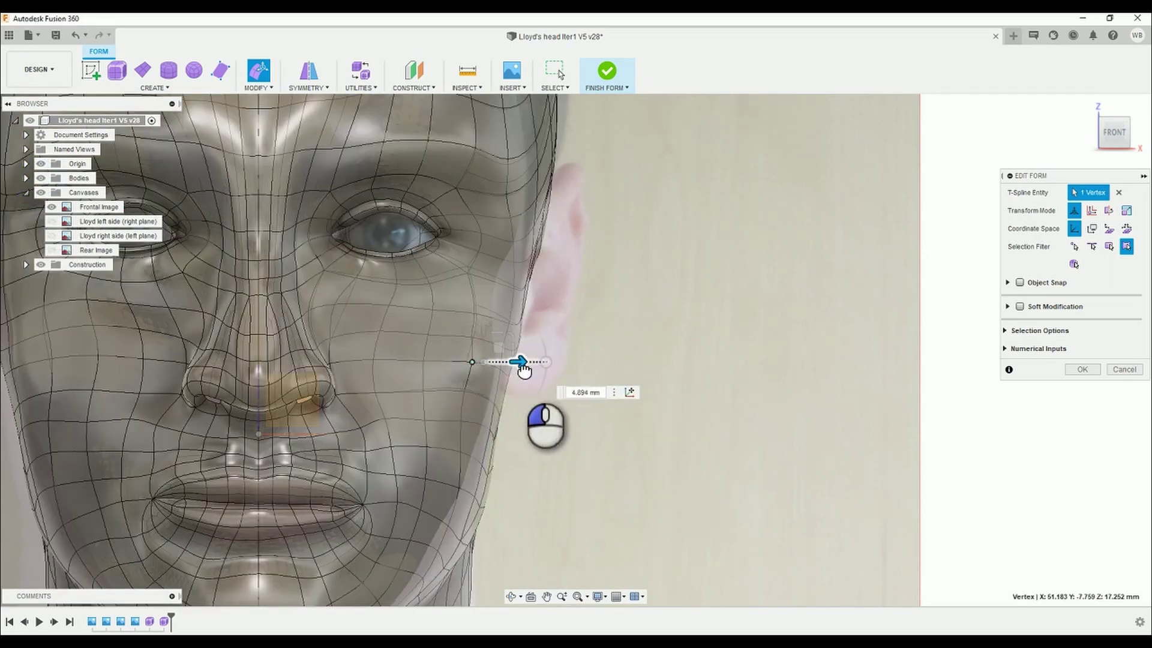
pyautogui.moveTo(507, 337); pyautogui.dragTo(519, 343)
pyautogui.scroll(-3, 599, 301)
pyautogui.moveTo(598, 302); pyautogui.dragTo(508, 289, button='middle')
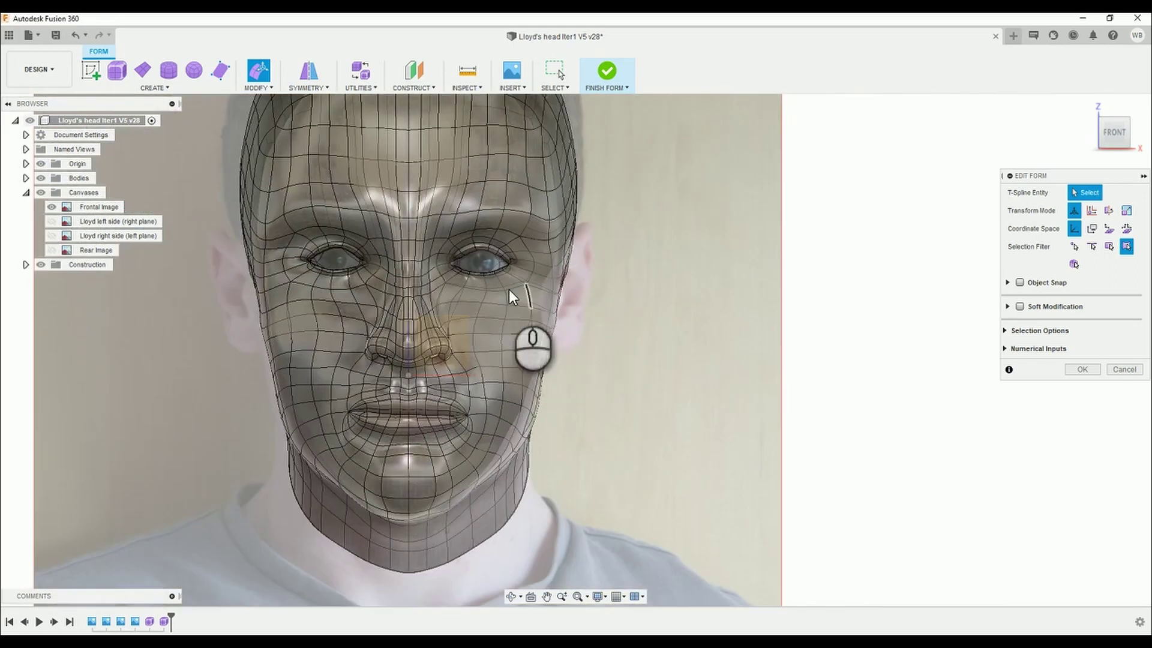
pyautogui.scroll(6, 508, 289)
pyautogui.click(426, 321)
pyautogui.scroll(-3, 510, 300)
pyautogui.click(771, 314)
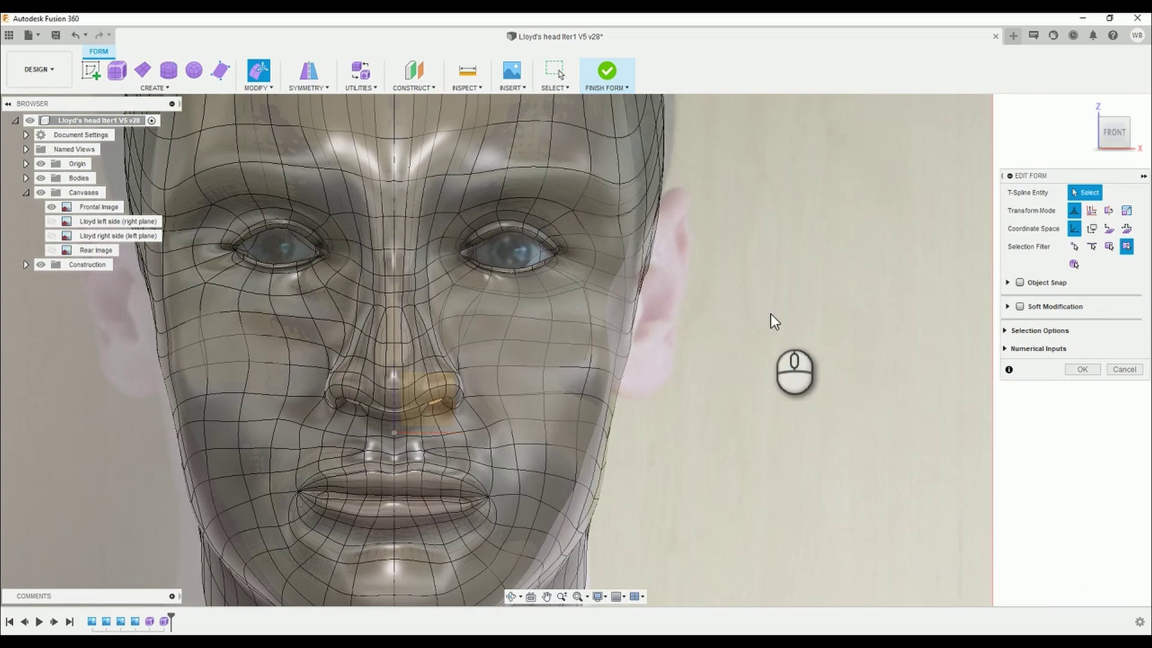
# - Move the vertex beside the eye to match the frontal photo
pyautogui.click(39, 178)
pyautogui.click(39, 179)
pyautogui.click(40, 179)
pyautogui.click(40, 178)
pyautogui.click(453, 285)
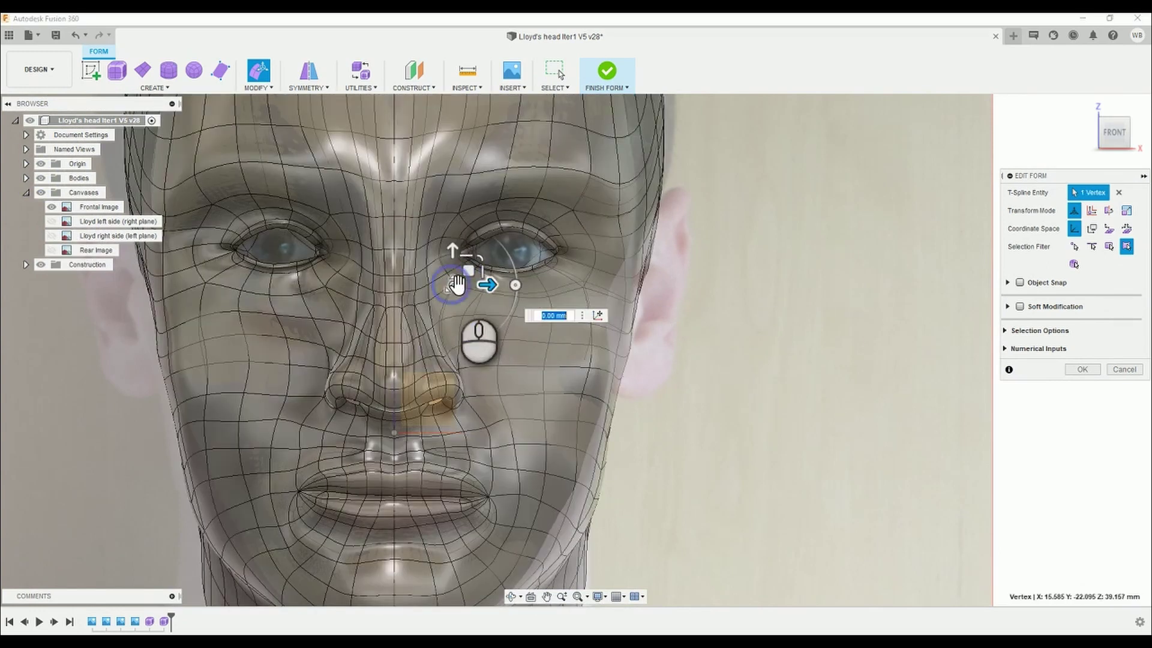
pyautogui.moveTo(457, 283); pyautogui.dragTo(468, 271)
pyautogui.click(449, 251)
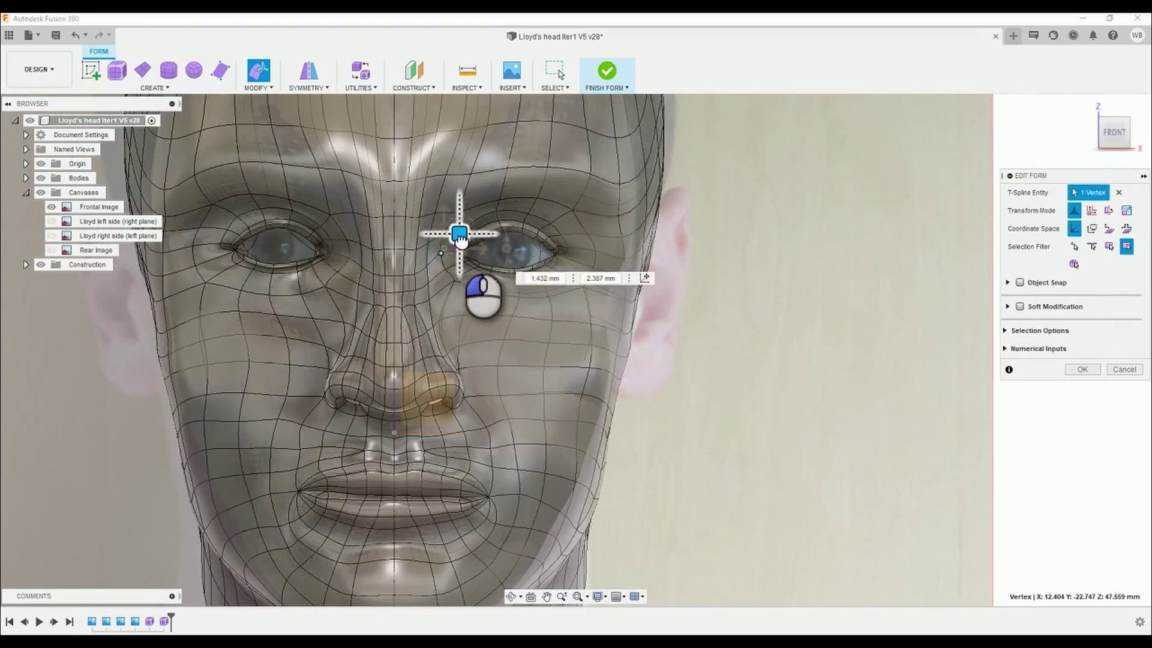
# - Scale the two edges beside the nose outward to about 1.049 to match the photo
pyautogui.click(37, 182)
pyautogui.click(37, 182)
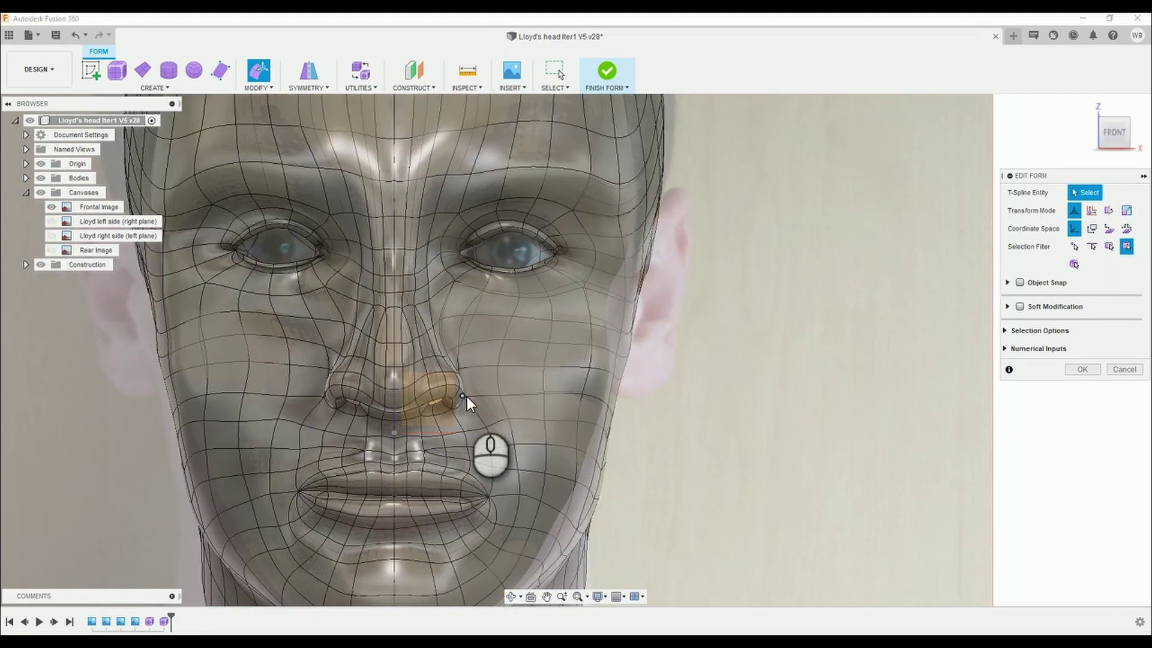
pyautogui.click(466, 397)
pyautogui.scroll(5, 462, 378)
pyautogui.keyDown('shift'); pyautogui.click(455, 354); pyautogui.keyUp('shift')
pyautogui.scroll(-3, 528, 462)
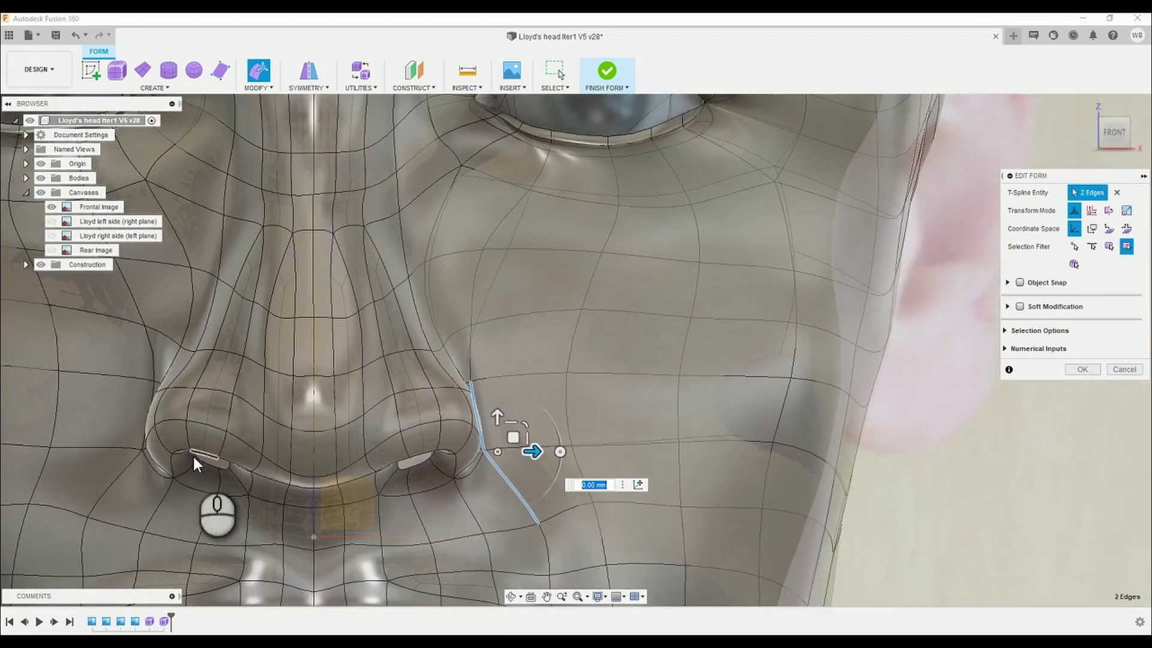
pyautogui.moveTo(365, 435); pyautogui.dragTo(341, 436)
pyautogui.click(912, 458)
pyautogui.scroll(-5, 722, 390)
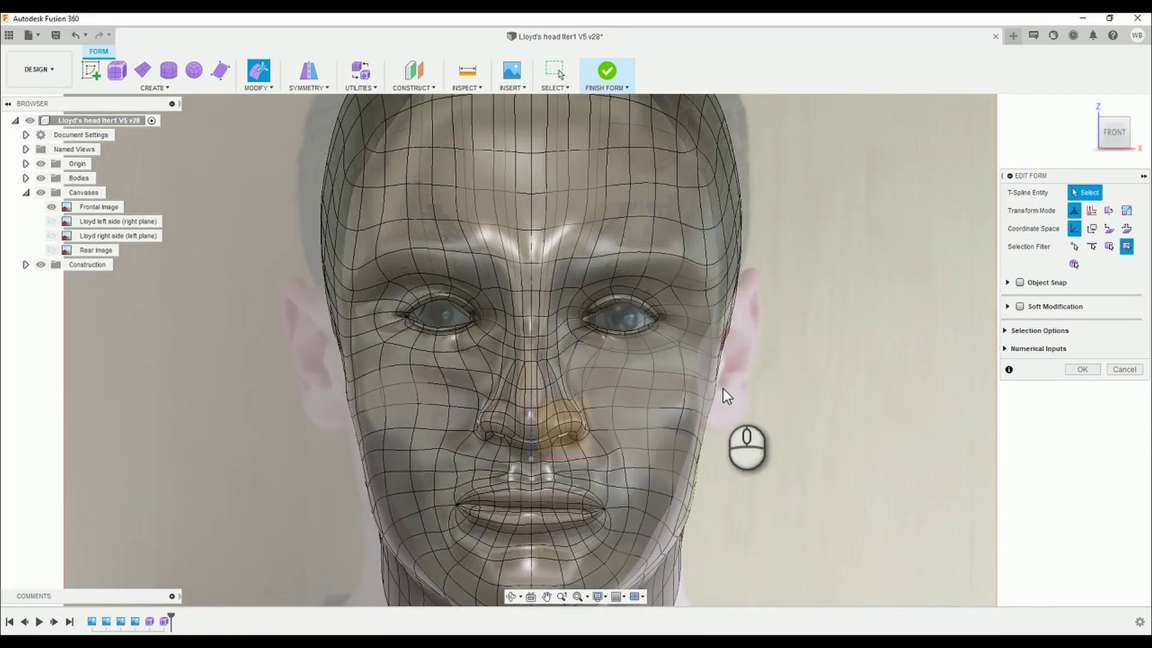
pyautogui.keyDown('shift'); pyautogui.moveTo(722, 387); pyautogui.dragTo(665, 300, button='middle'); pyautogui.keyUp('shift')
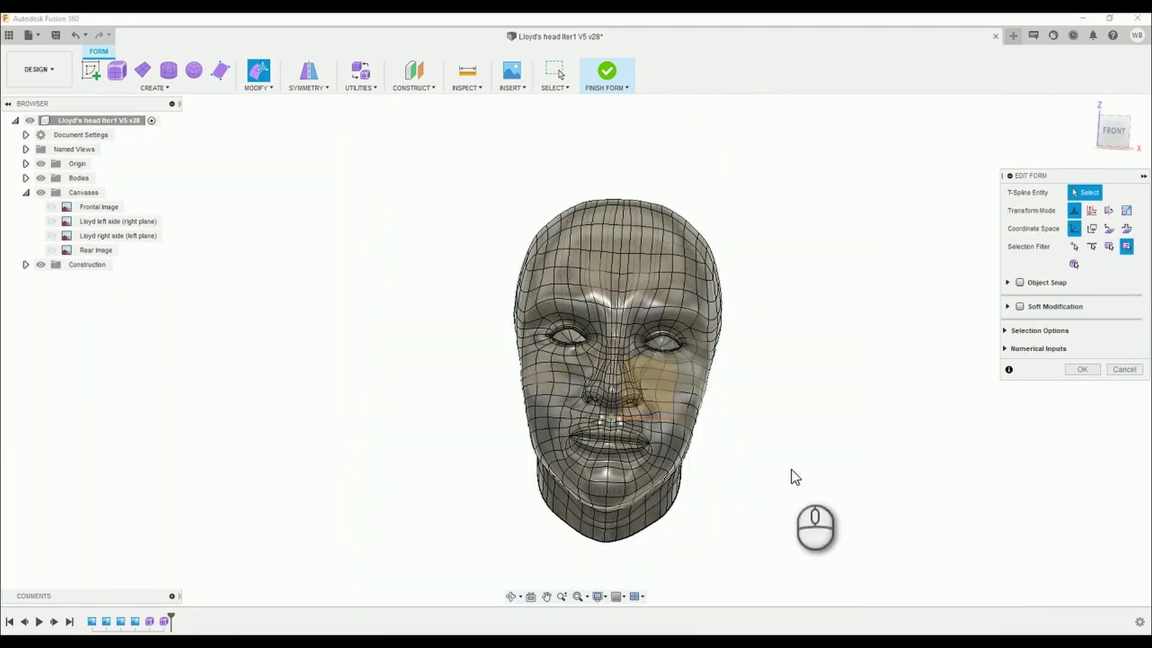
pyautogui.keyDown('shift'); pyautogui.moveTo(791, 469); pyautogui.dragTo(635, 432, button='middle'); pyautogui.keyUp('shift')
# - Check the inner eye-corner vertex from the side of the head
pyautogui.scroll(5, 561, 462)
pyautogui.keyDown('shift'); pyautogui.moveTo(560, 462); pyautogui.dragTo(488, 398, button='middle'); pyautogui.keyUp('shift')
pyautogui.scroll(-5, 488, 398)
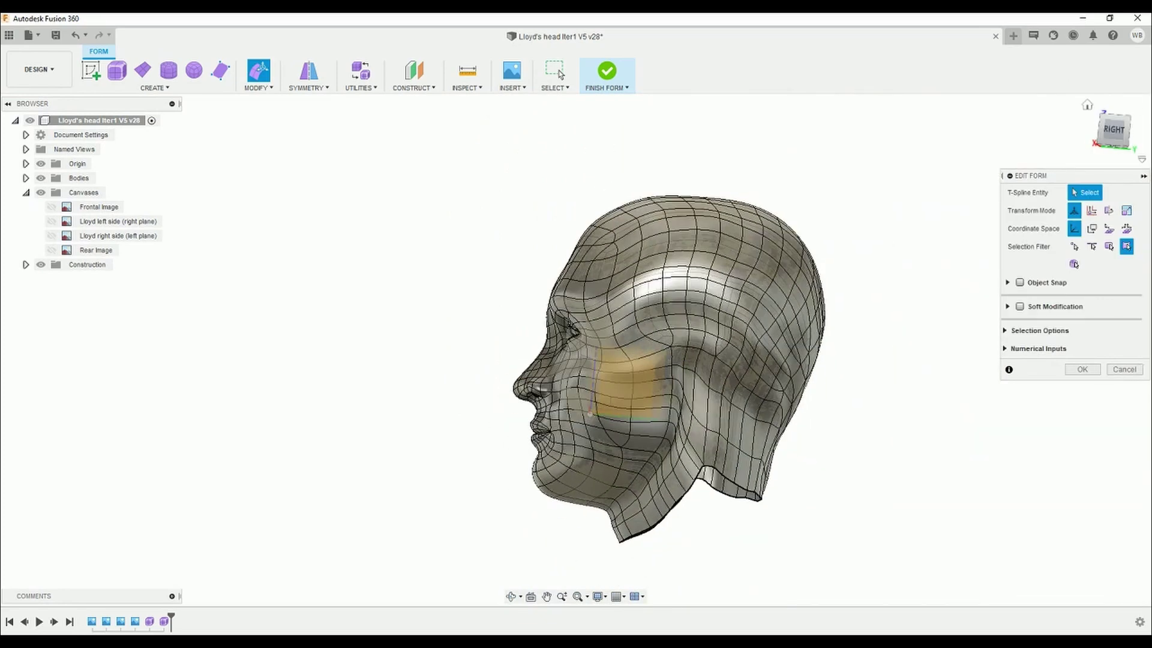
pyautogui.scroll(5, 531, 390)
pyautogui.click(597, 303)
pyautogui.scroll(-5, 492, 464)
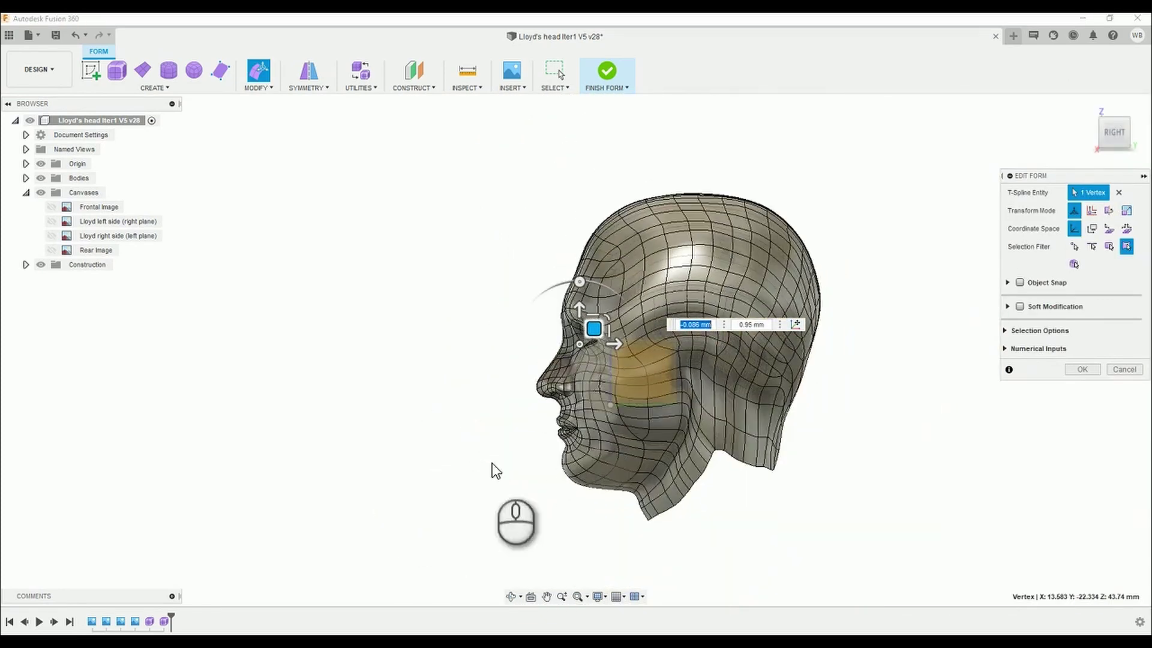
pyautogui.click(492, 463)
pyautogui.keyDown('shift'); pyautogui.moveTo(492, 463); pyautogui.dragTo(443, 372, button='middle'); pyautogui.keyUp('shift')
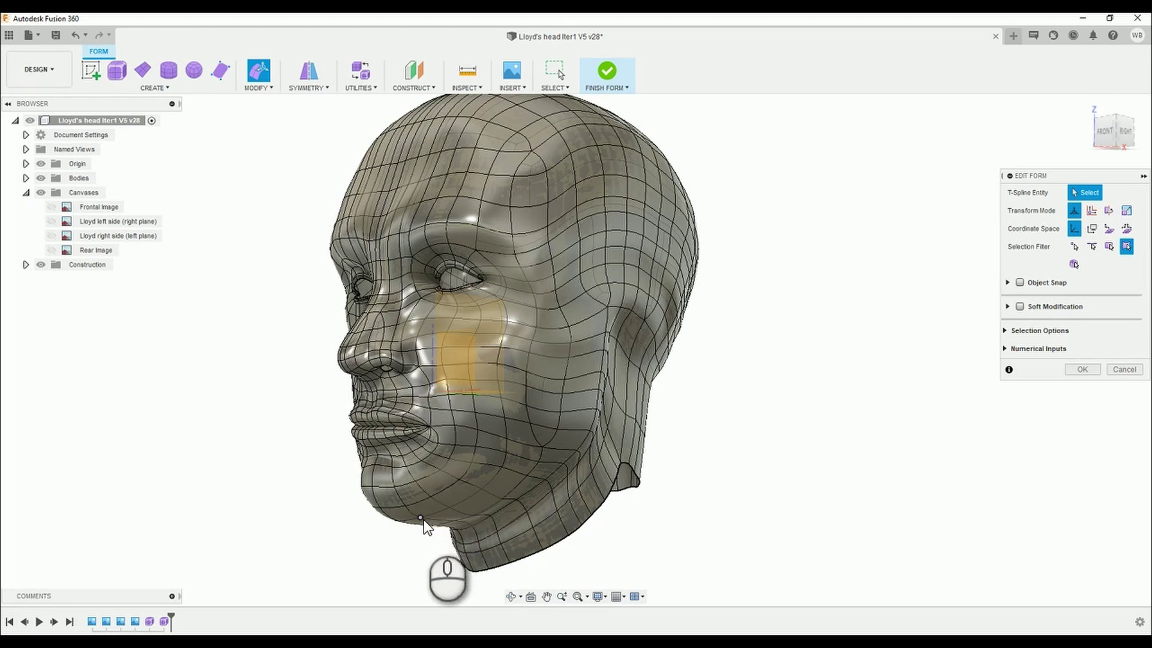
# - Raise the chin face under the lower lip about 1.385 mm
pyautogui.scroll(2, 423, 524)
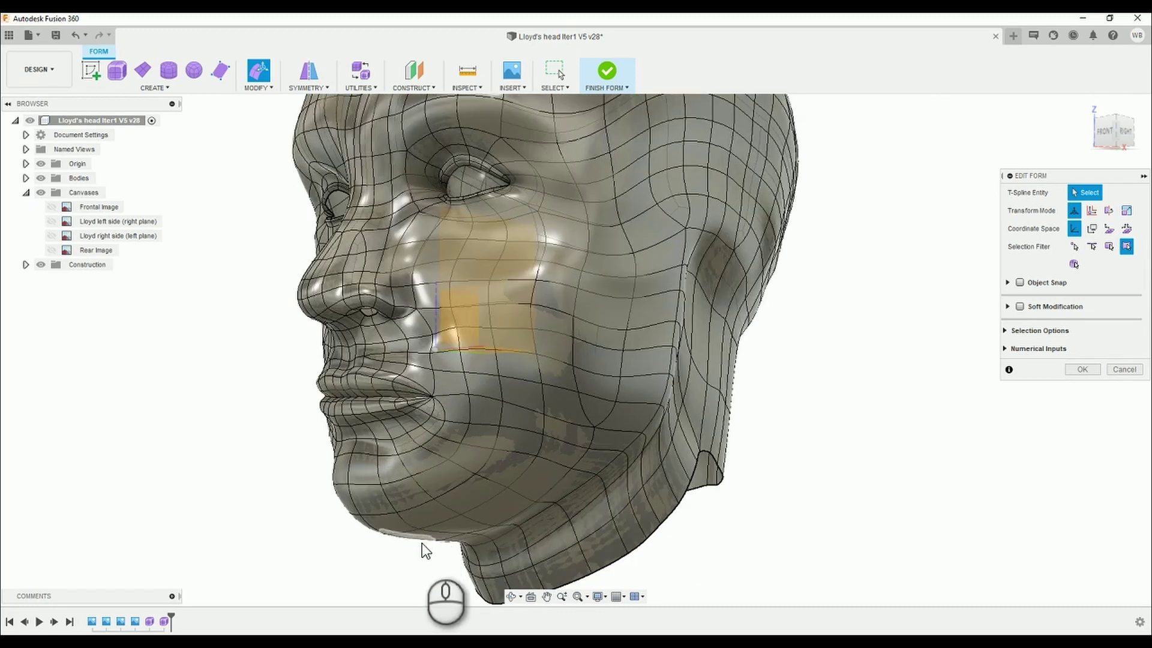
pyautogui.click(420, 535)
pyautogui.scroll(2, 418, 483)
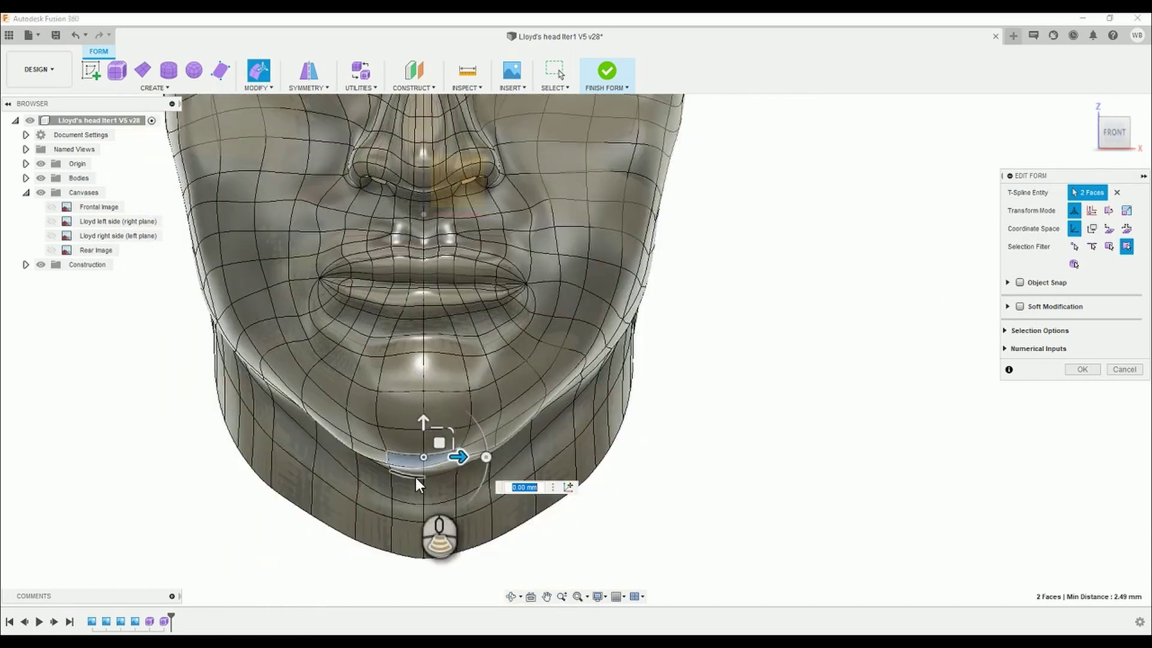
pyautogui.scroll(2, 416, 477)
pyautogui.click(341, 422)
pyautogui.moveTo(313, 384); pyautogui.dragTo(318, 375)
pyautogui.click(297, 403)
pyautogui.press('Escape')
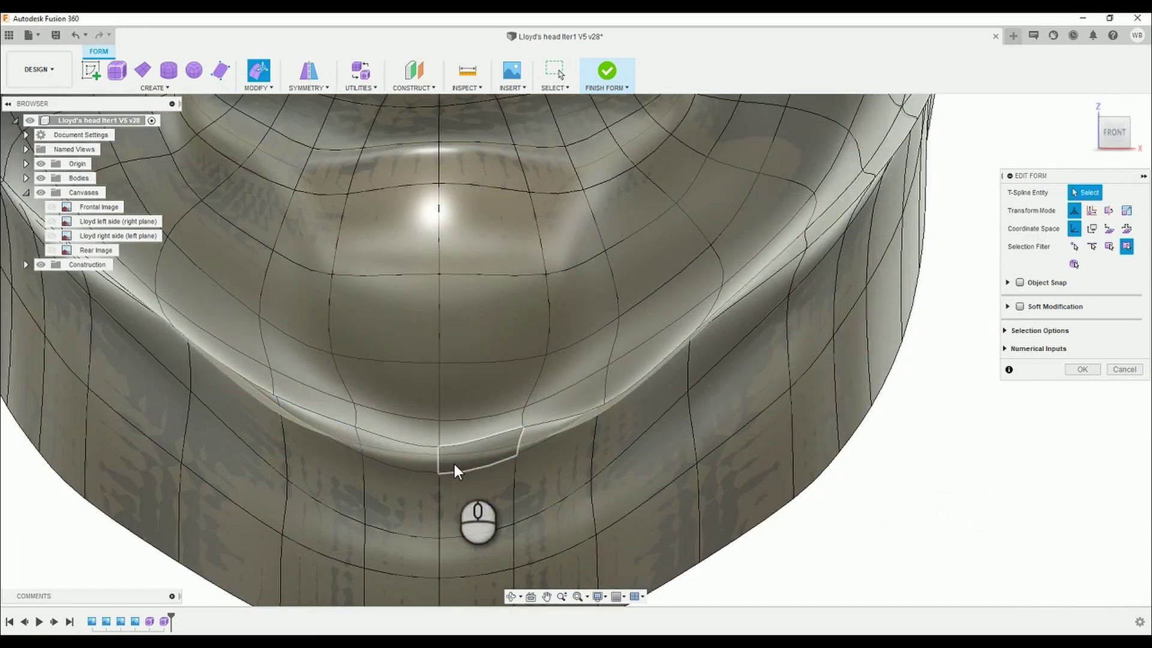
pyautogui.scroll(-6, 541, 444)
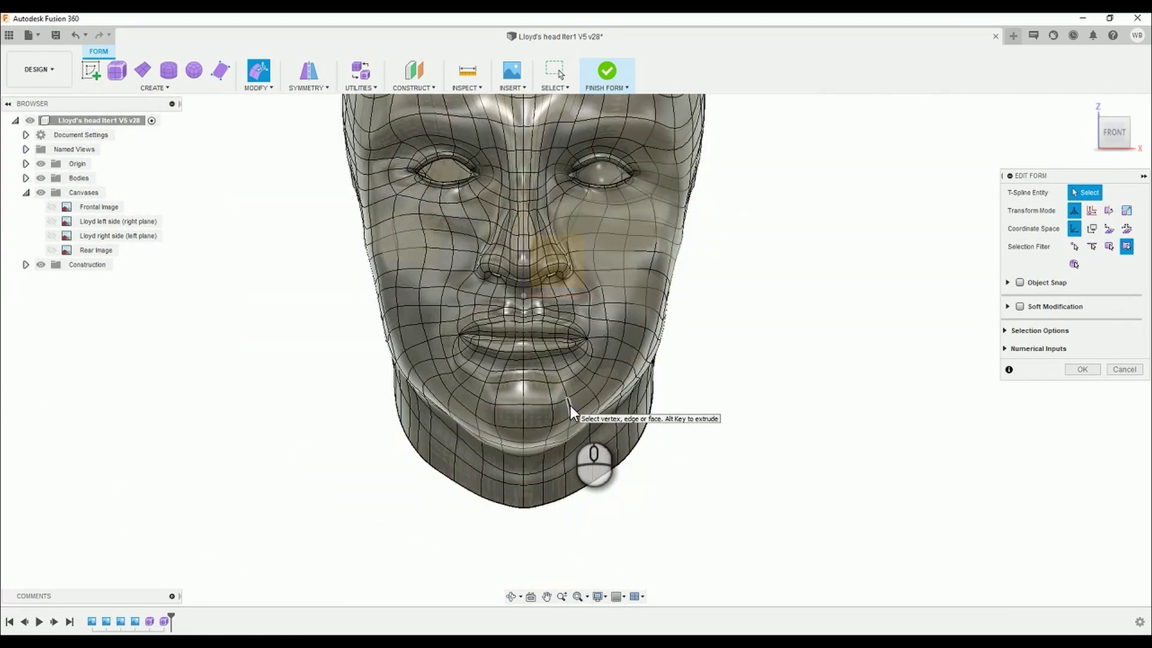
# - Select the cheek faces and two cheek vertices beside the nose
pyautogui.keyDown('shift'); pyautogui.moveTo(569, 405); pyautogui.dragTo(602, 171, button='middle'); pyautogui.keyUp('shift')
pyautogui.click(627, 223)
pyautogui.keyDown('shift'); pyautogui.click(283, 195); pyautogui.keyUp('shift')
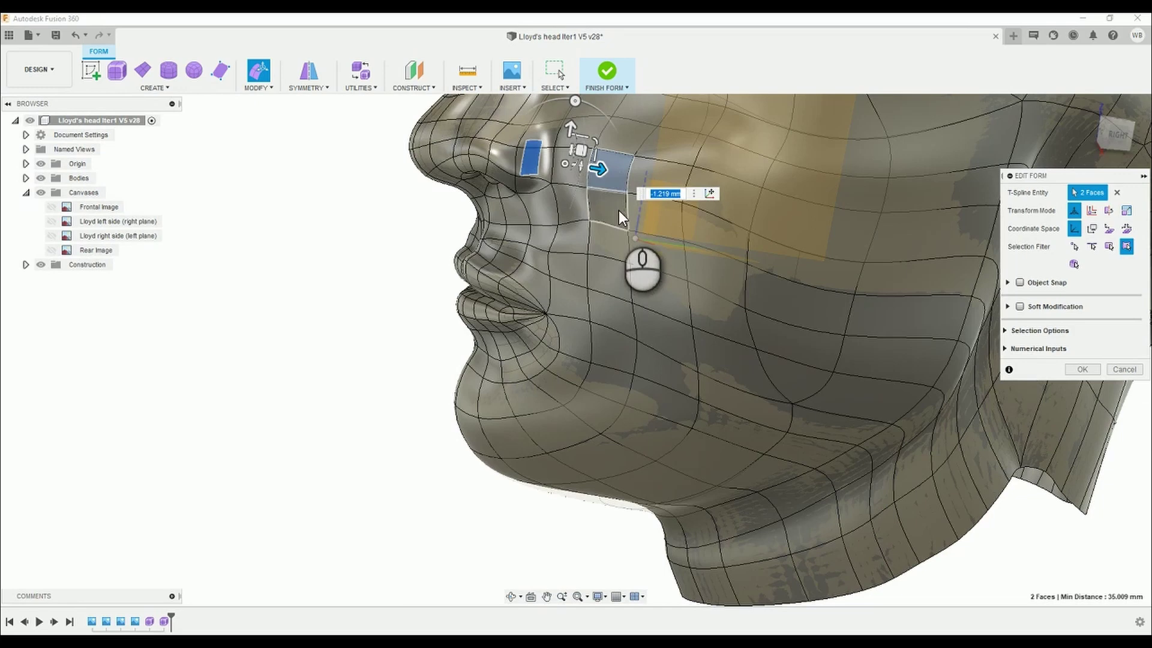
pyautogui.keyDown('shift'); pyautogui.moveTo(617, 210); pyautogui.dragTo(405, 206, button='middle'); pyautogui.keyUp('shift')
pyautogui.click(239, 201)
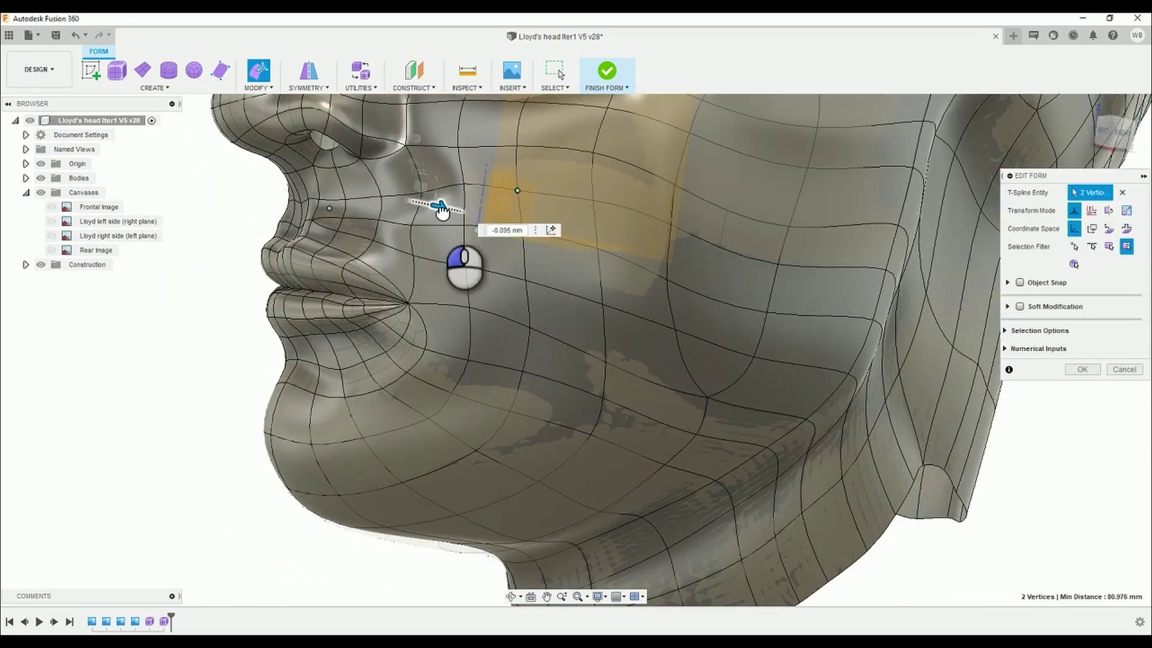
# - Select the nostril edges from a low front view
pyautogui.scroll(-3, 257, 341)
pyautogui.keyDown('shift'); pyautogui.moveTo(257, 341); pyautogui.dragTo(88, 298, button='middle'); pyautogui.keyUp('shift')
pyautogui.scroll(5, 211, 312)
pyautogui.click(166, 295)
pyautogui.keyDown('shift'); pyautogui.moveTo(149, 179); pyautogui.dragTo(487, 369, button='middle'); pyautogui.keyUp('shift')
pyautogui.click(486, 366)
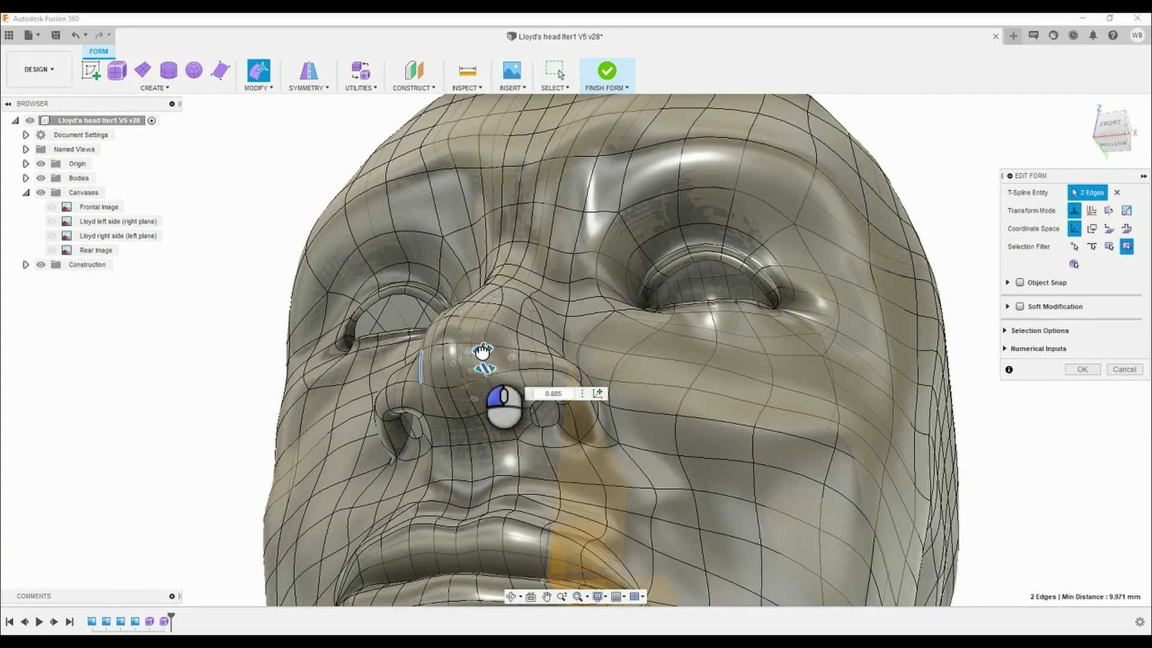
pyautogui.scroll(-5, 760, 402)
# - Refine the upper lip, raising its edges about 0.75 mm
pyautogui.keyDown('shift'); pyautogui.moveTo(761, 402); pyautogui.dragTo(746, 426, button='middle'); pyautogui.keyUp('shift')
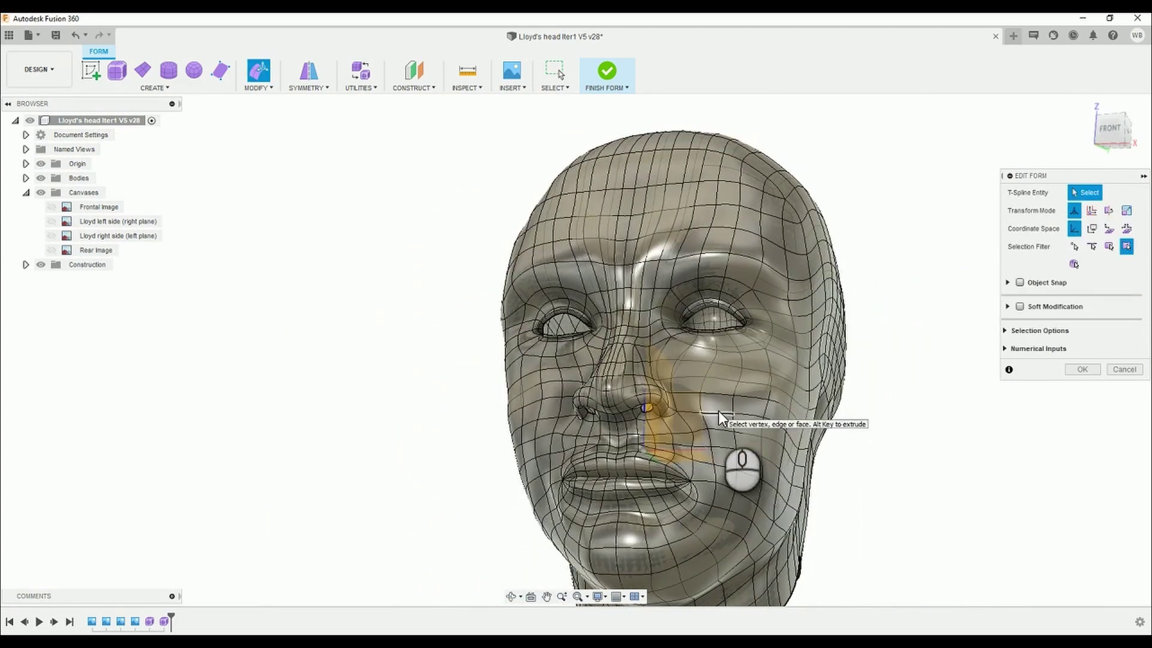
pyautogui.scroll(-3, 751, 407)
pyautogui.scroll(5, 689, 365)
pyautogui.keyDown('shift'); pyautogui.moveTo(685, 242); pyautogui.dragTo(718, 389, button='middle'); pyautogui.keyUp('shift')
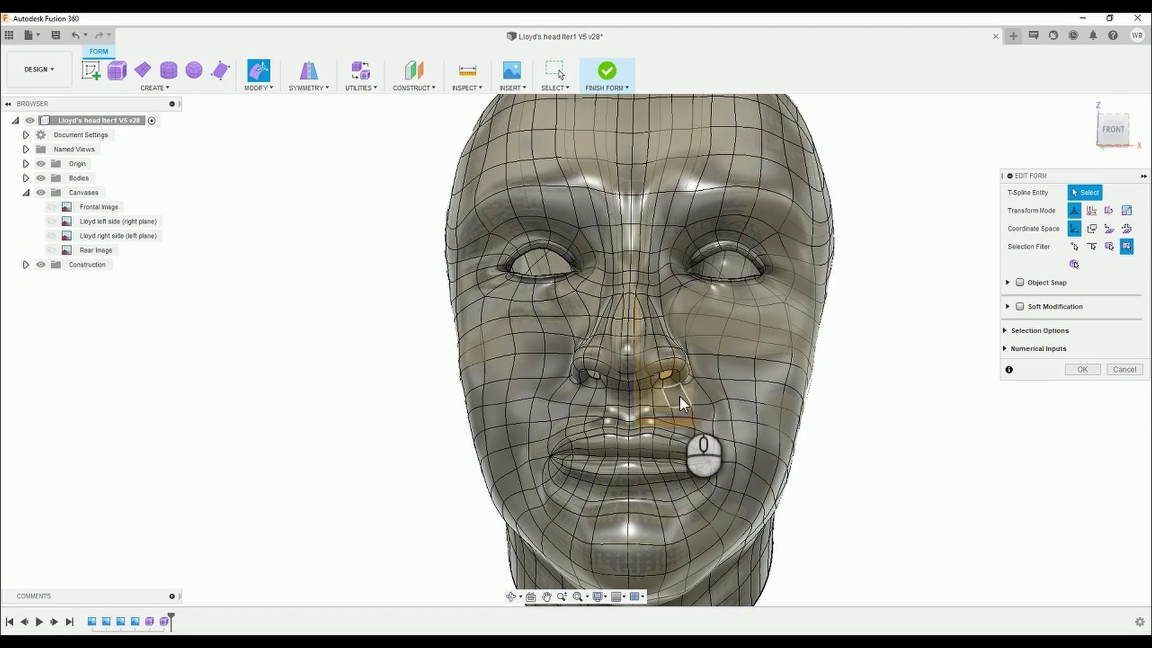
pyautogui.keyDown('shift'); pyautogui.moveTo(679, 397); pyautogui.dragTo(713, 384, button='middle'); pyautogui.keyUp('shift')
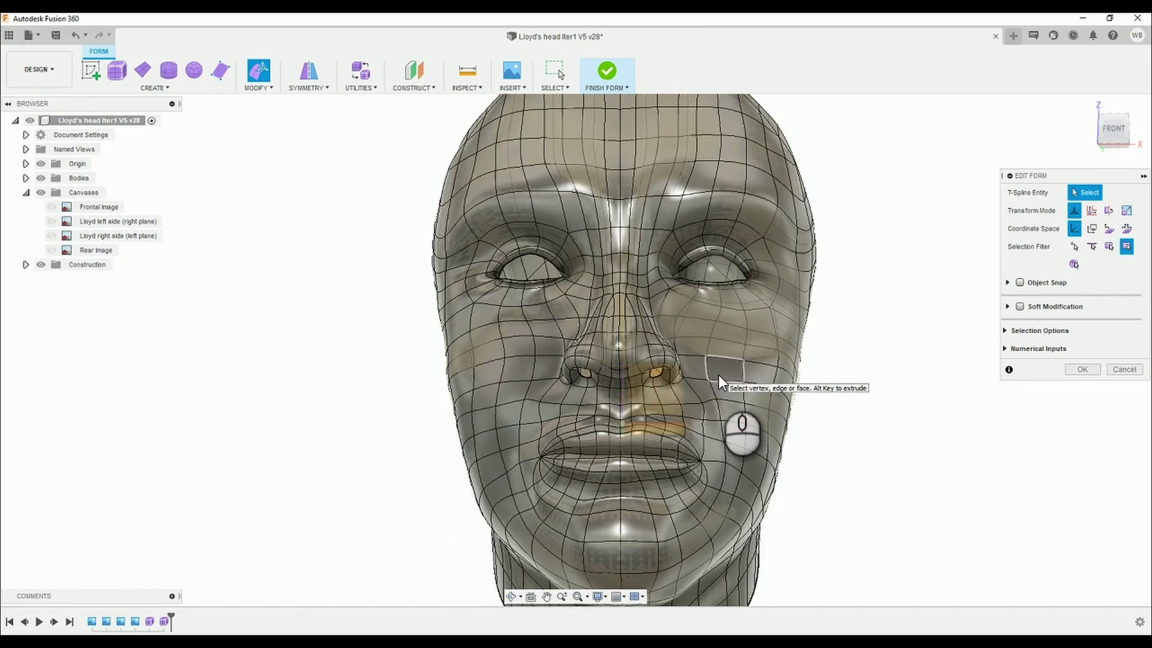
pyautogui.scroll(5, 667, 433)
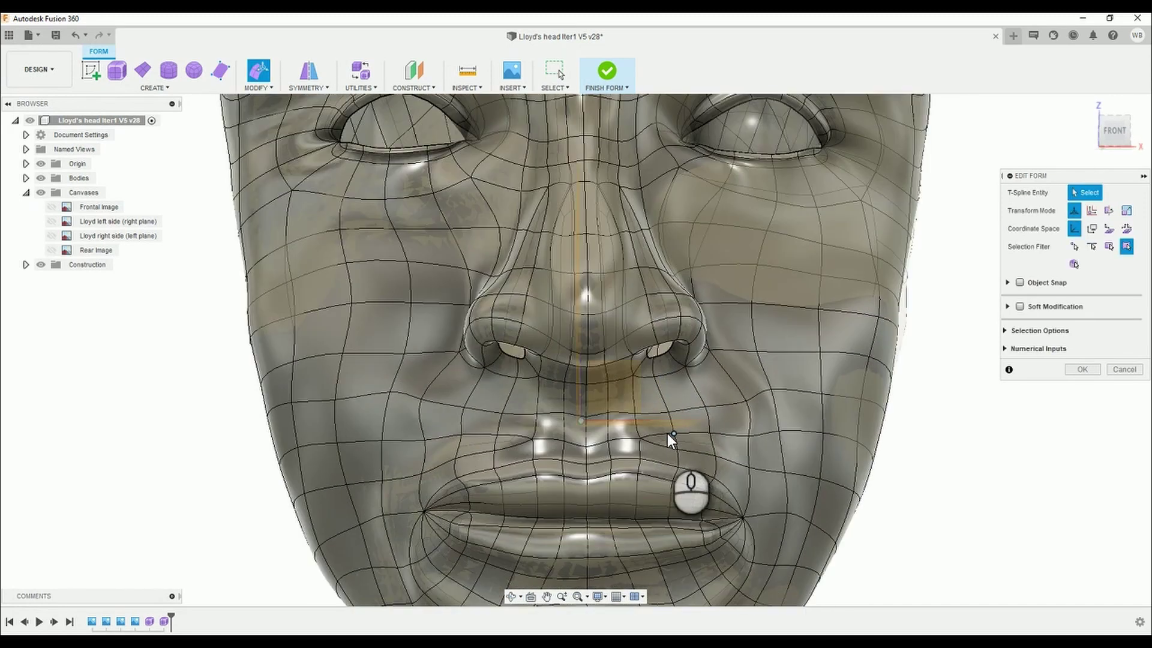
pyautogui.keyDown('shift'); pyautogui.click(526, 438); pyautogui.keyUp('shift')
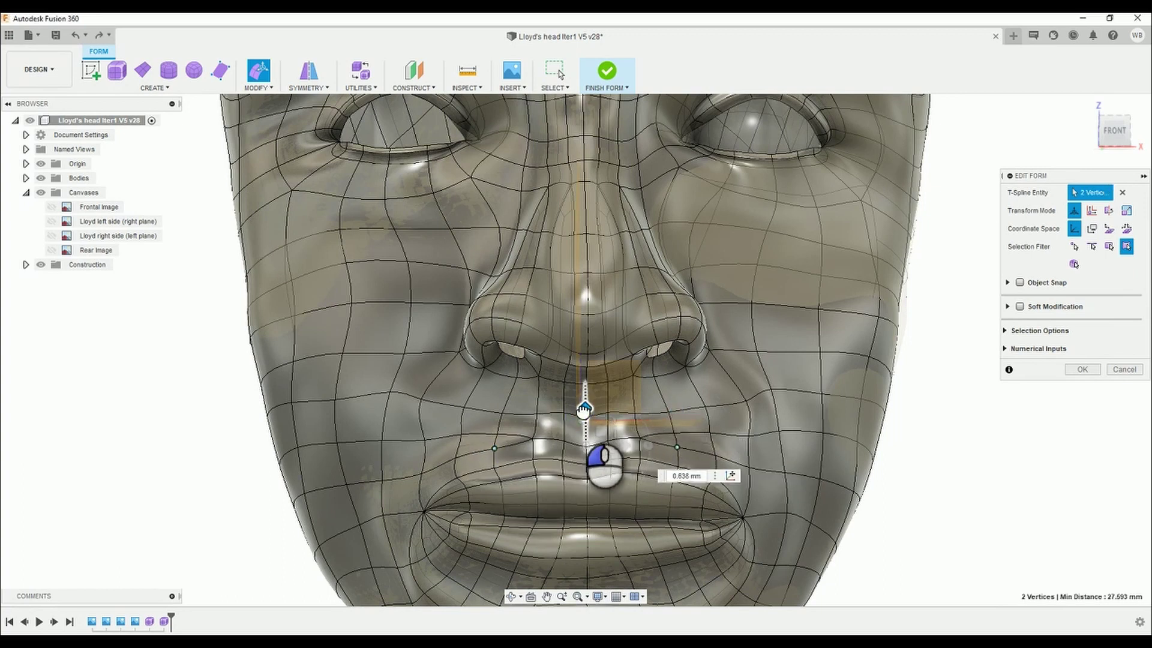
pyautogui.keyDown('shift'); pyautogui.click(695, 432); pyautogui.keyUp('shift')
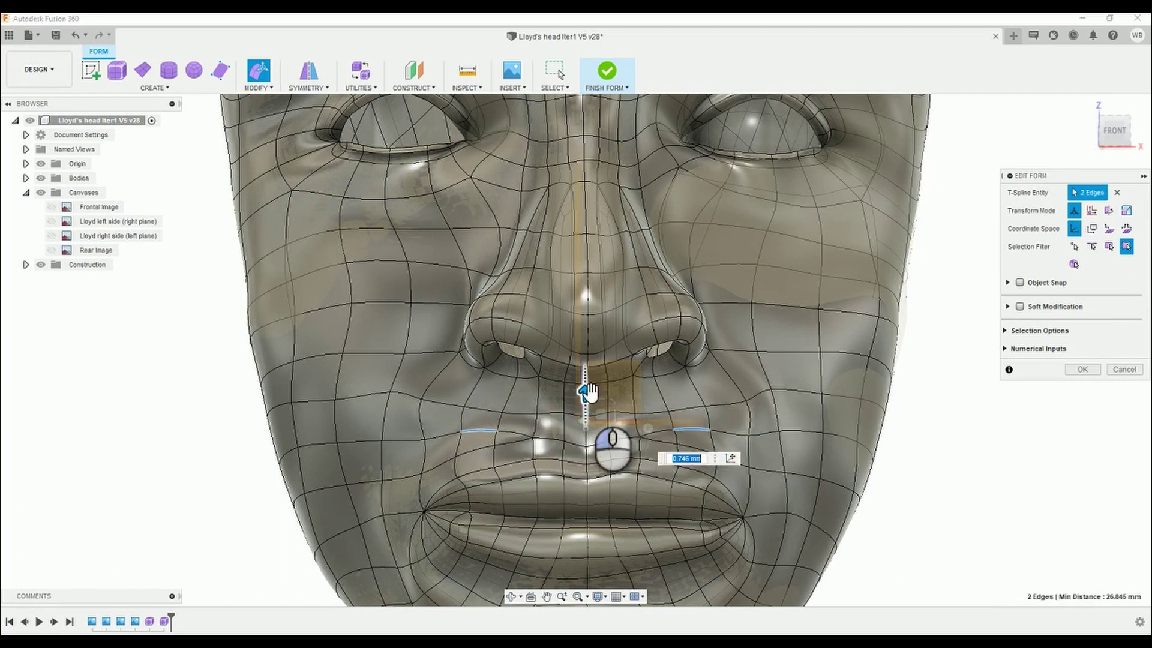
pyautogui.click(422, 408)
pyautogui.scroll(-4, 618, 360)
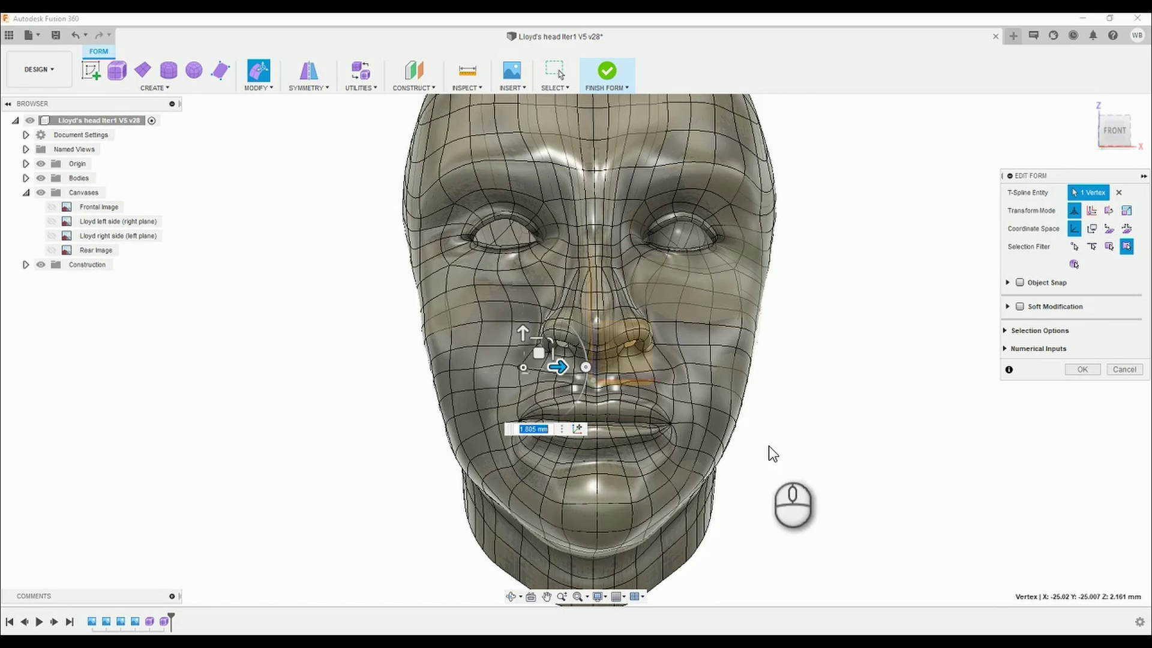
pyautogui.click(768, 445)
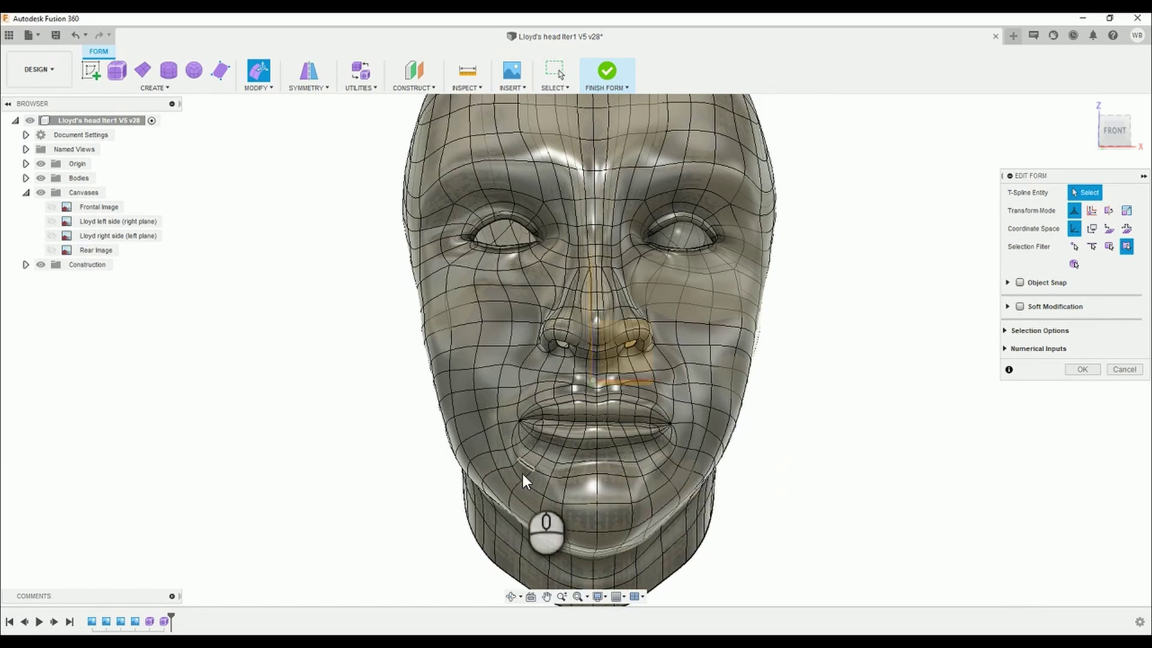
# - Shift the four under-jaw vertices by about -0.663 mm and 1.326 mm
pyautogui.scroll(8, 520, 491)
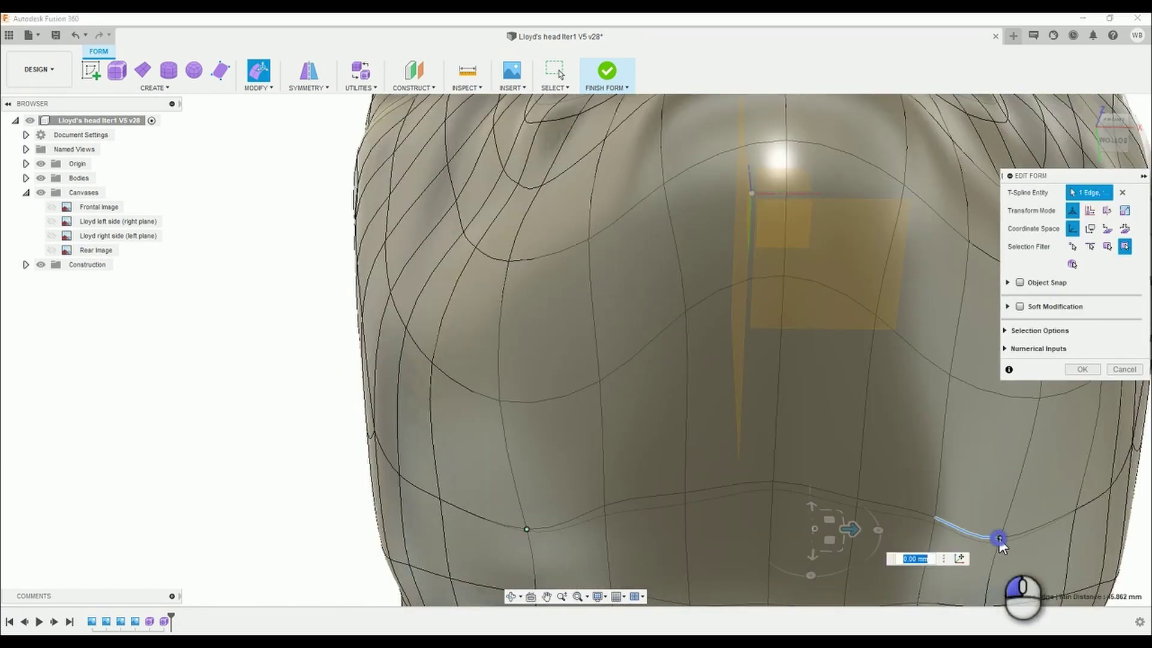
pyautogui.click(999, 538)
pyautogui.scroll(-8, 960, 540)
pyautogui.scroll(-5, 622, 380)
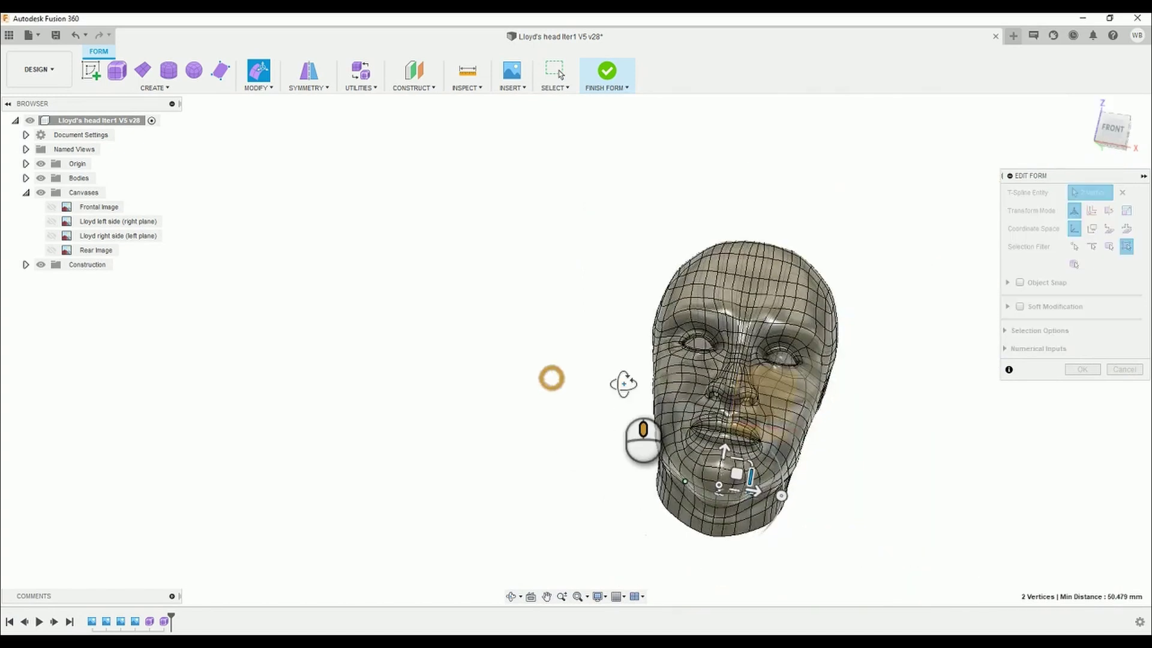
pyautogui.scroll(6, 618, 386)
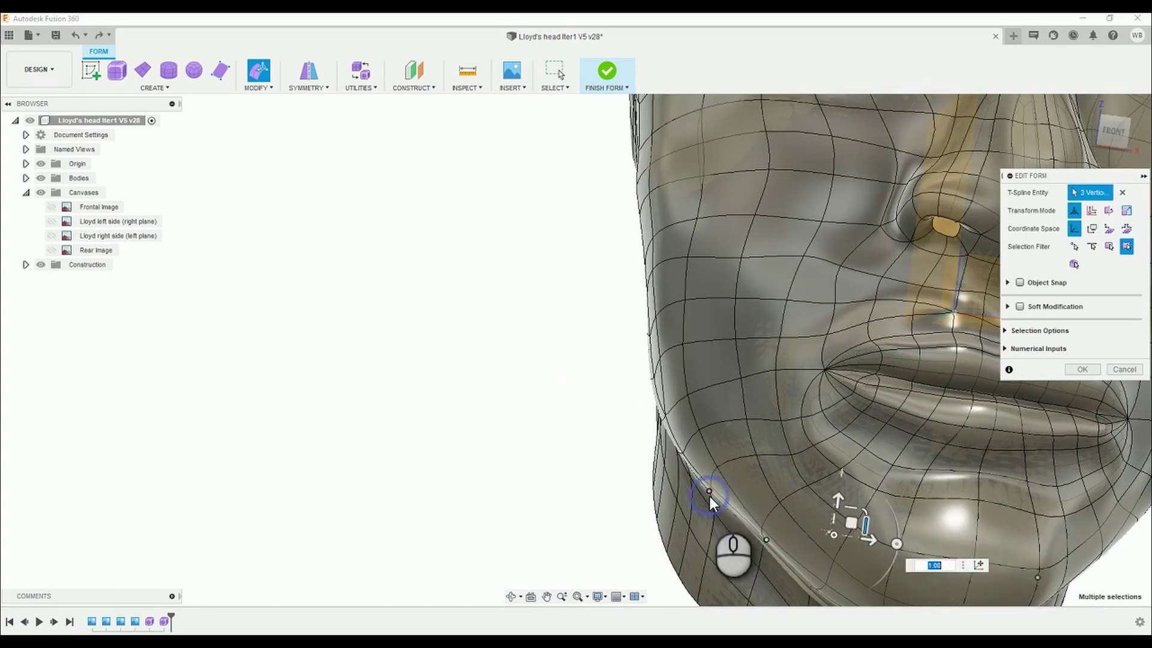
pyautogui.scroll(-6, 709, 496)
pyautogui.keyDown('shift'); pyautogui.click(799, 486); pyautogui.keyUp('shift')
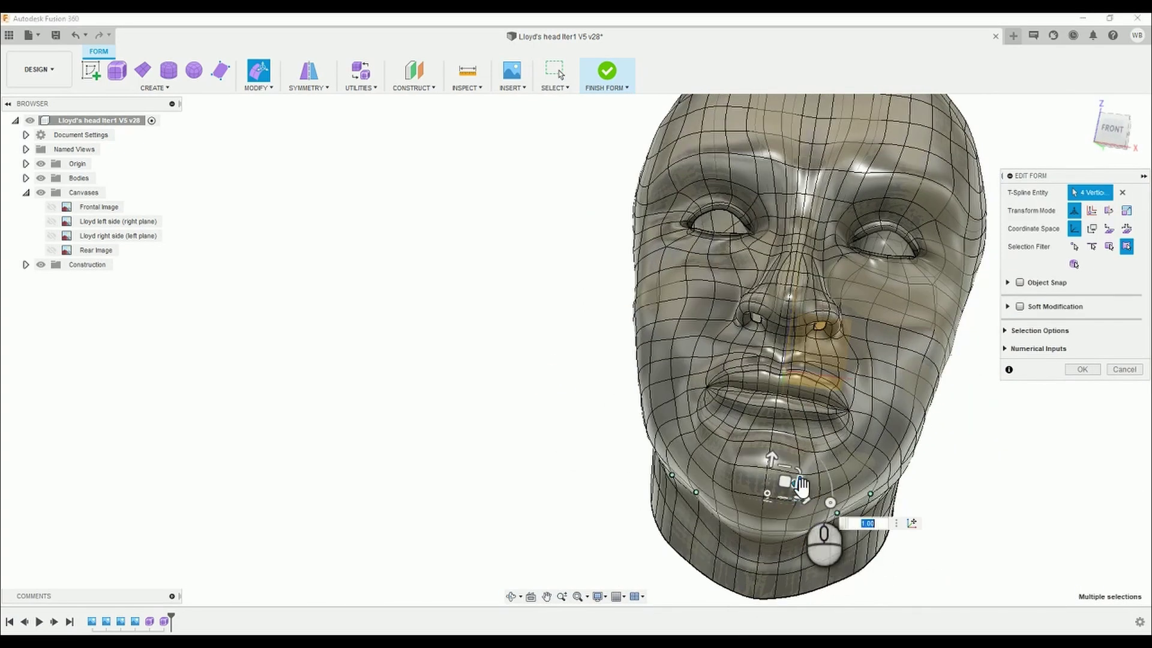
pyautogui.scroll(-3, 801, 483)
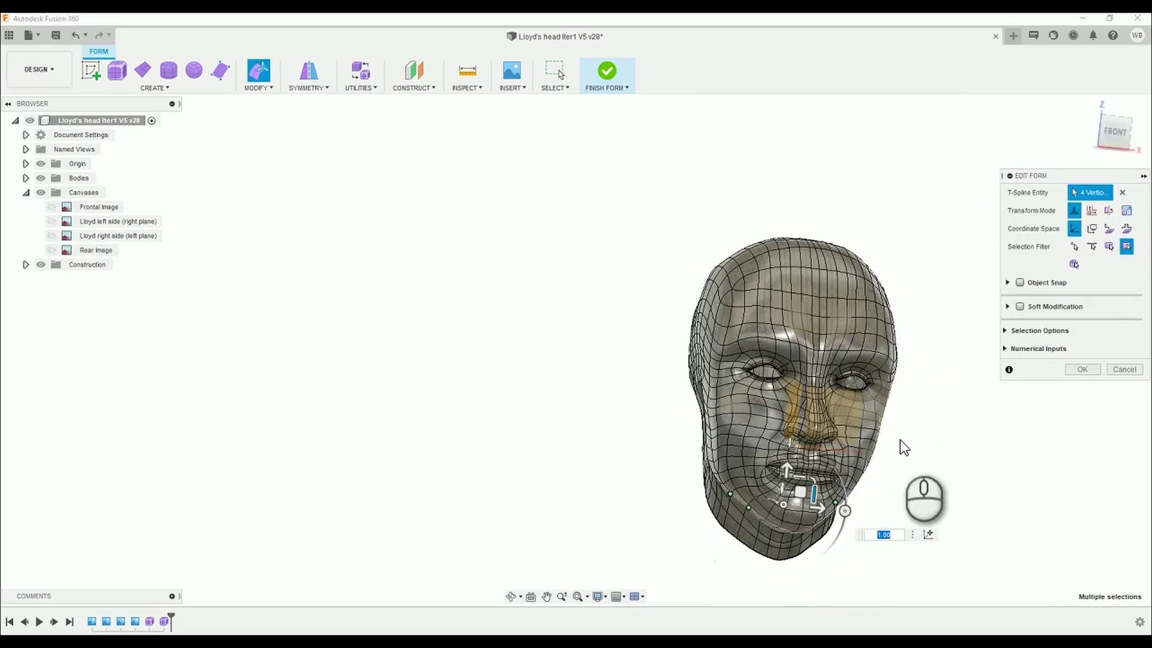
pyautogui.moveTo(768, 484); pyautogui.dragTo(768, 487)
pyautogui.keyDown('shift'); pyautogui.moveTo(945, 465); pyautogui.dragTo(947, 438, button='middle'); pyautogui.keyUp('shift')
pyautogui.click(947, 438)
# - Inspect an edge on the right cheek
pyautogui.scroll(-3, 947, 438)
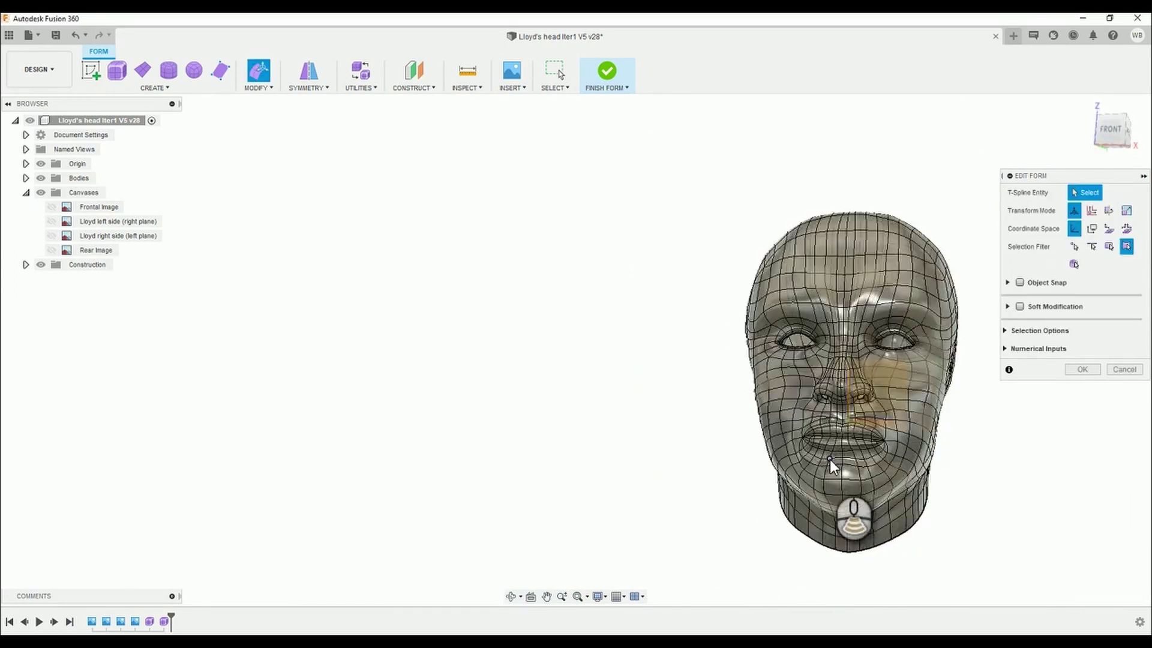
pyautogui.scroll(4, 909, 441)
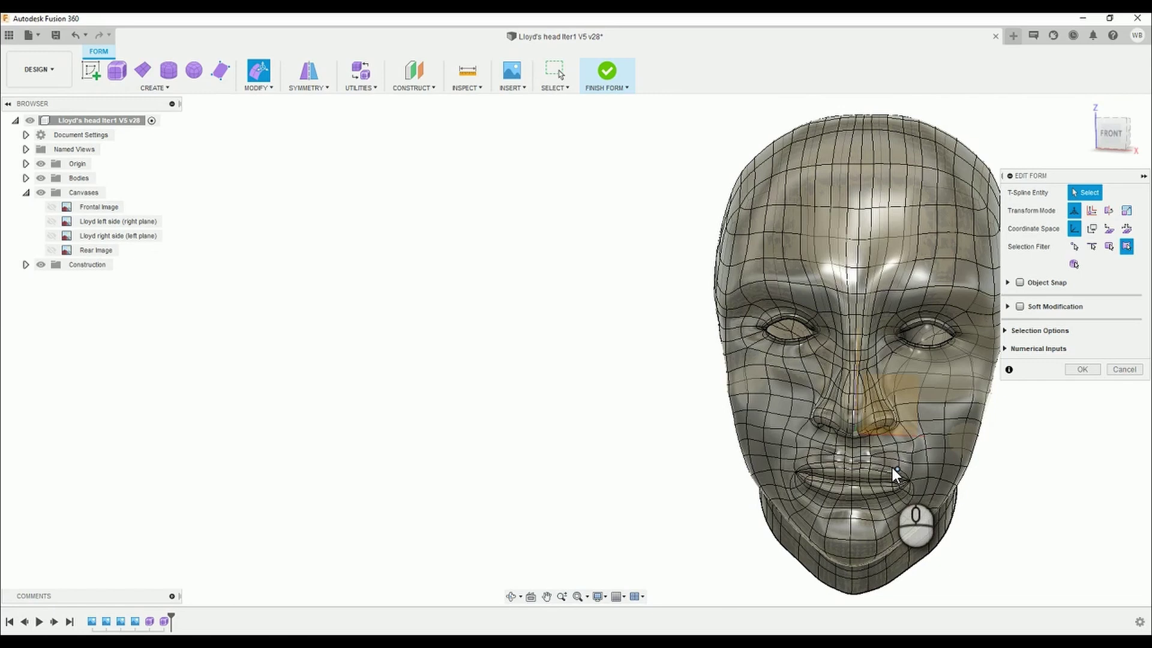
pyautogui.scroll(2, 909, 463)
pyautogui.scroll(1, 936, 401)
pyautogui.click(966, 394)
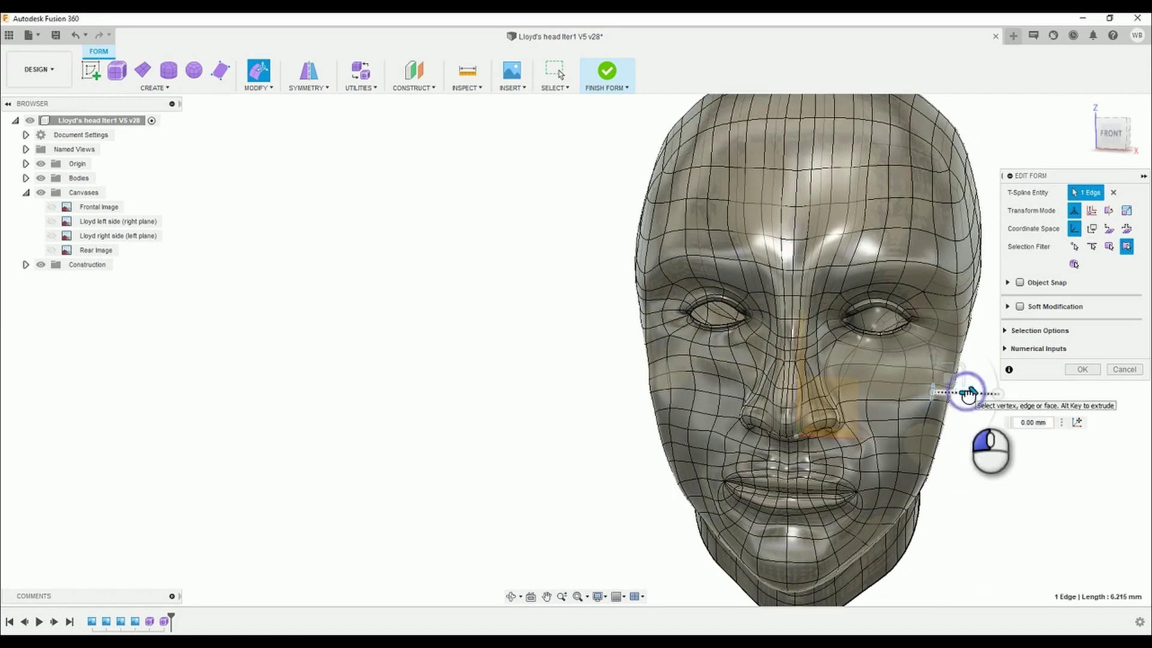
pyautogui.click(958, 513)
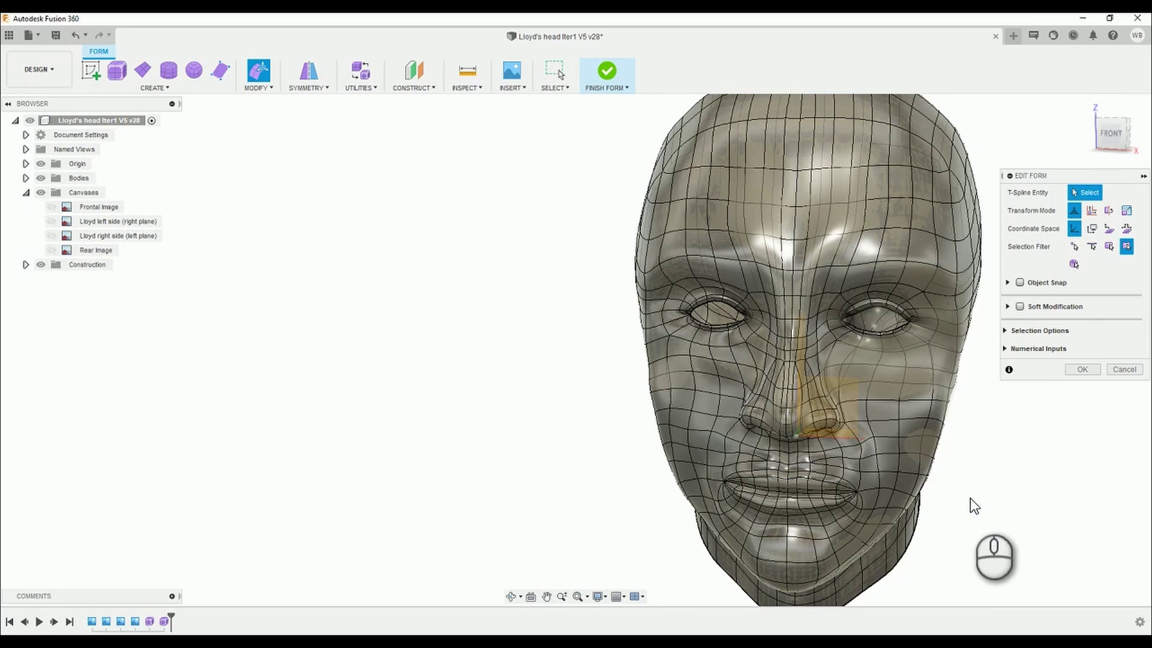
# - Check the eye-corner edge and jaw from the right side, then return to a front view
pyautogui.keyDown('shift'); pyautogui.moveTo(854, 433); pyautogui.dragTo(801, 404, button='middle'); pyautogui.keyUp('shift')
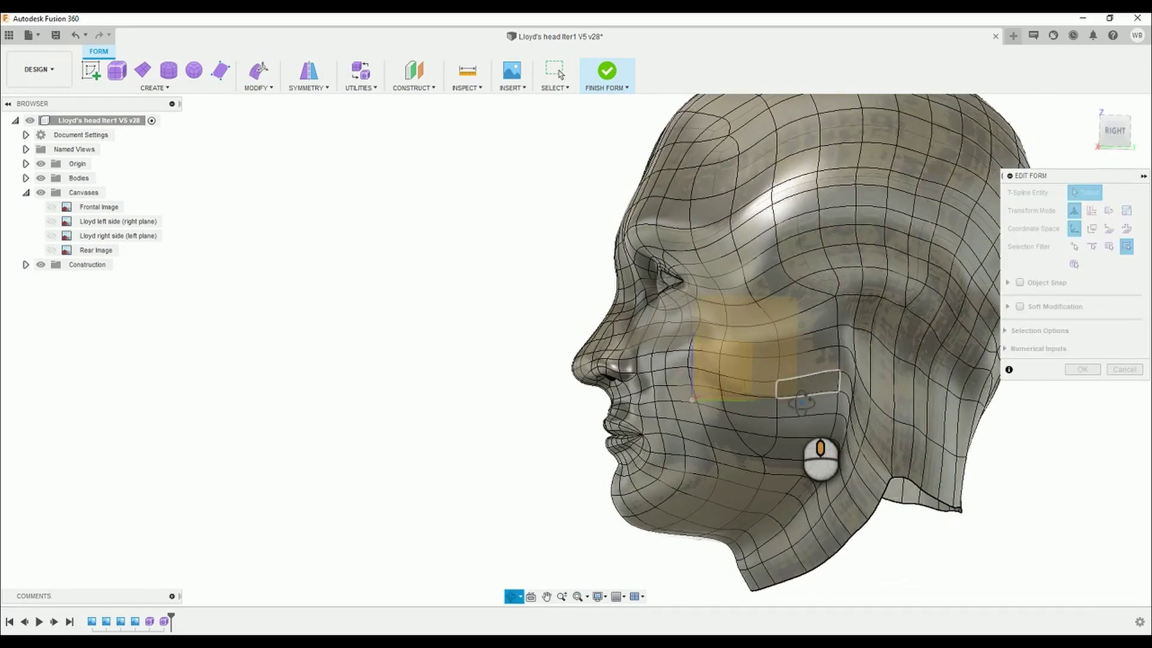
pyautogui.scroll(3, 667, 276)
pyautogui.click(671, 287)
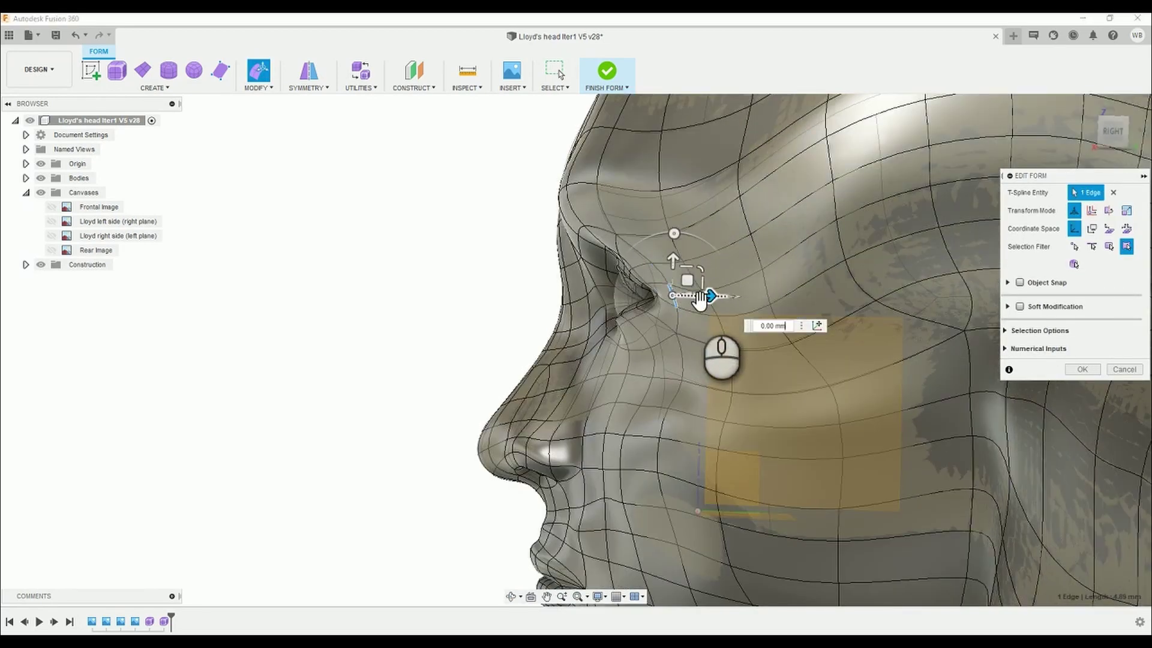
pyautogui.click(463, 290)
pyautogui.scroll(-5, 463, 291)
pyautogui.scroll(5, 527, 462)
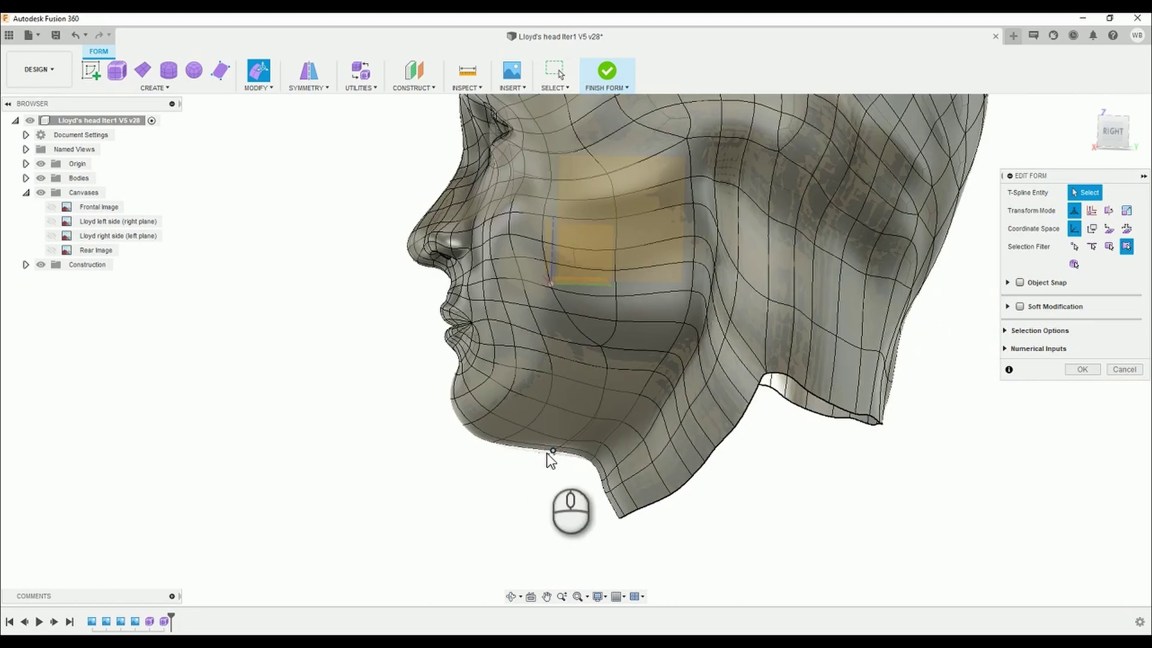
pyautogui.keyDown('shift'); pyautogui.moveTo(547, 454); pyautogui.dragTo(556, 424, button='middle'); pyautogui.keyUp('shift')
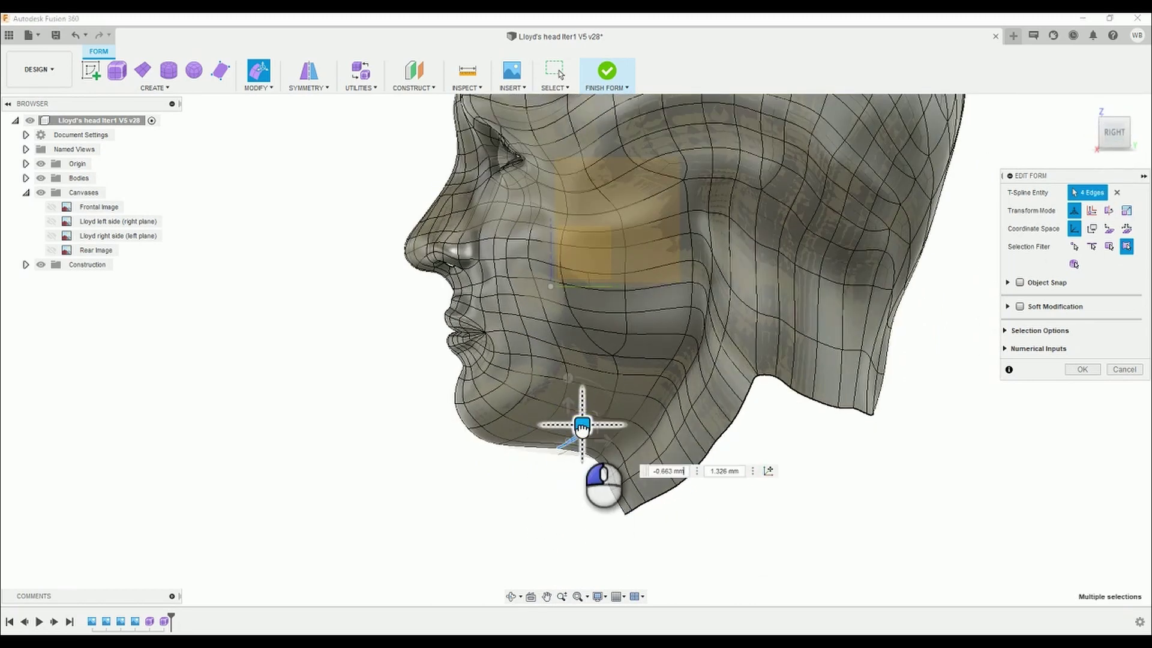
pyautogui.click(540, 507)
pyautogui.scroll(-3, 528, 477)
pyautogui.keyDown('shift'); pyautogui.moveTo(528, 477); pyautogui.dragTo(594, 468, button='middle'); pyautogui.keyUp('shift')
pyautogui.keyDown('shift'); pyautogui.moveTo(437, 332); pyautogui.dragTo(411, 326, button='middle'); pyautogui.keyUp('shift')
# - Show the right-side profile photo in side view and shift the cheek edge to fit it
pyautogui.click(52, 235)
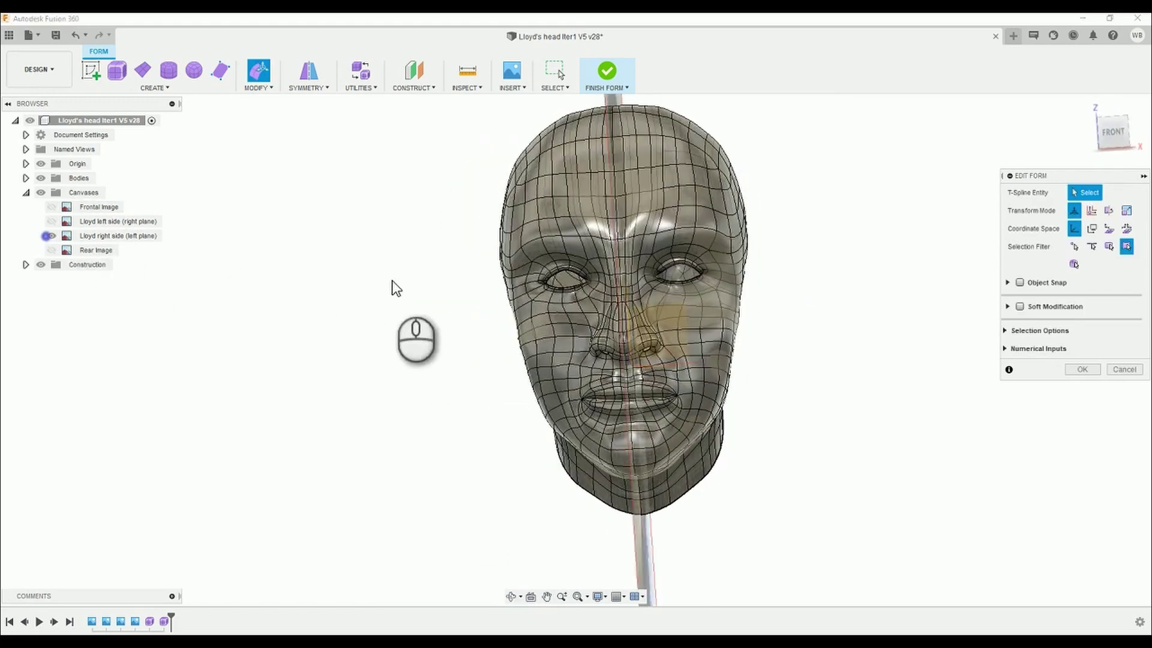
pyautogui.click(1108, 132)
pyautogui.scroll(5, 480, 354)
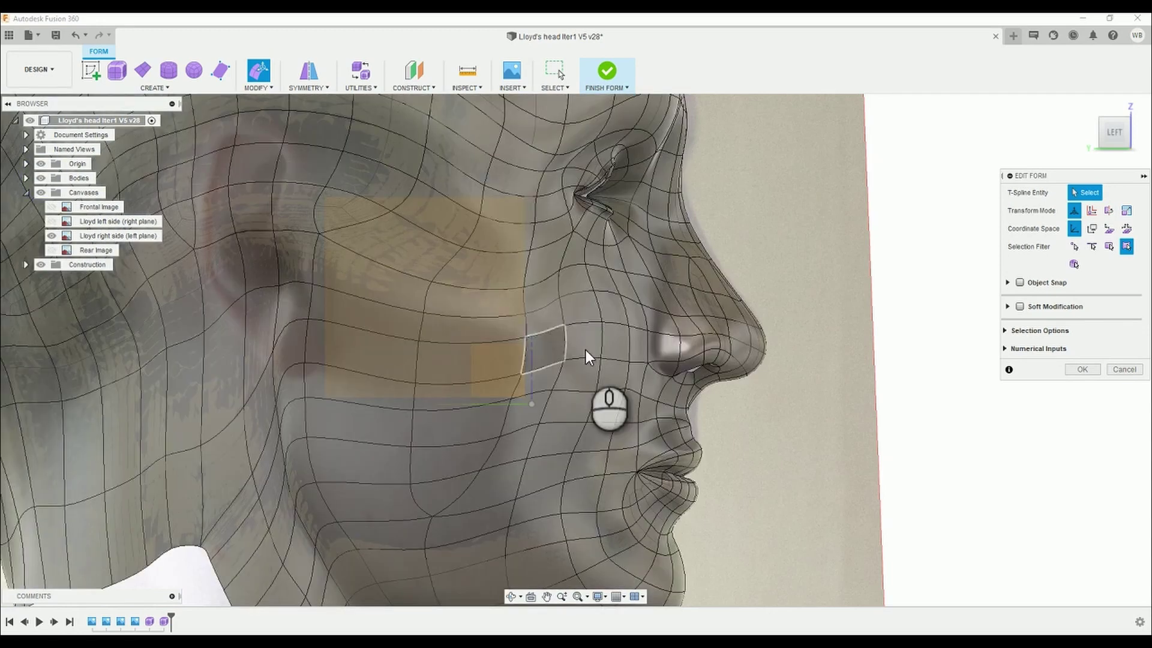
pyautogui.moveTo(638, 354); pyautogui.dragTo(637, 354)
pyautogui.scroll(-5, 637, 354)
pyautogui.keyDown('shift'); pyautogui.moveTo(875, 372); pyautogui.dragTo(542, 348, button='middle'); pyautogui.keyUp('shift')
pyautogui.scroll(5, 542, 348)
# - Pull the vertex beside the nose back toward the face to match the profile
pyautogui.click(537, 366)
pyautogui.moveTo(522, 366); pyautogui.dragTo(506, 368)
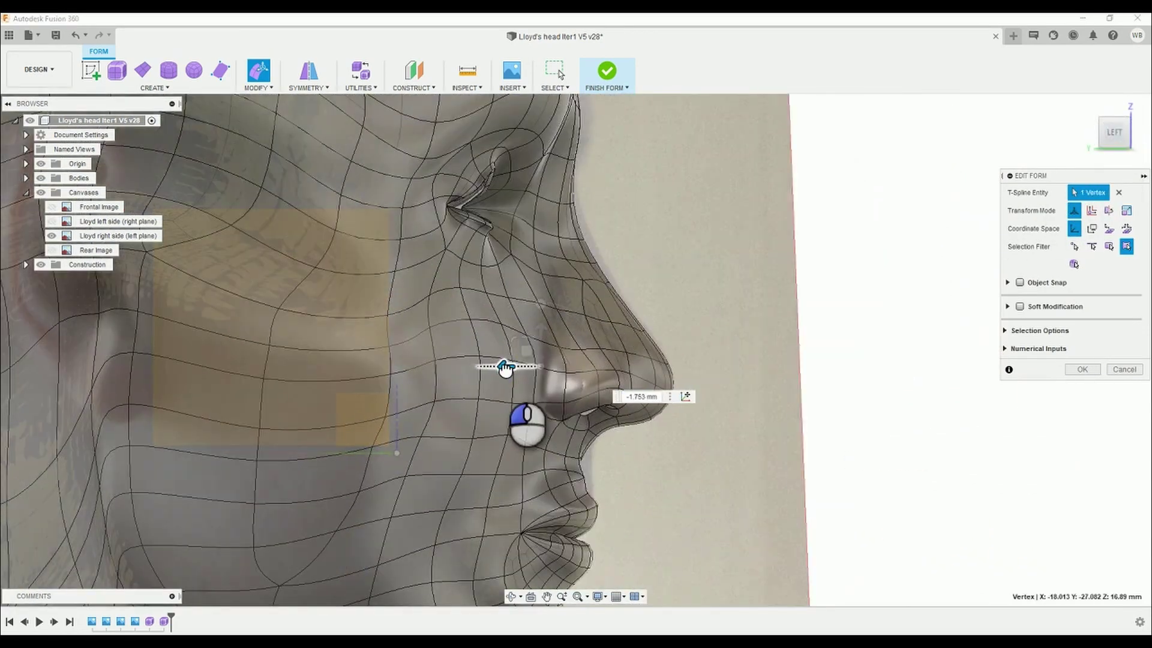
pyautogui.scroll(-5, 530, 360)
pyautogui.scroll(5, 454, 273)
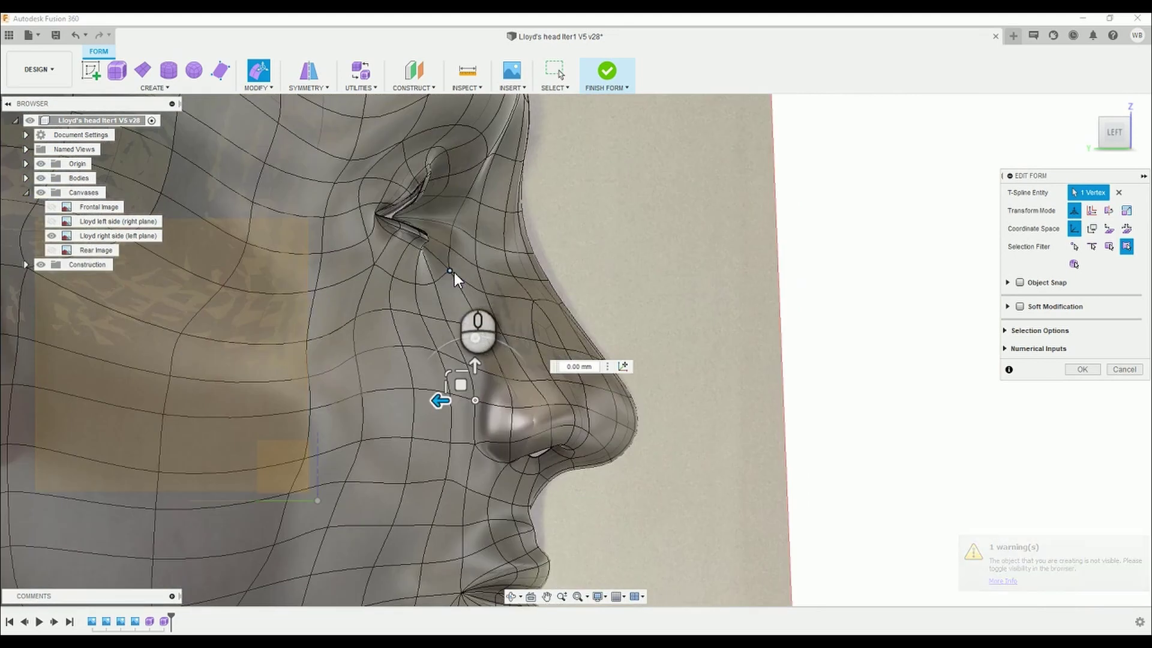
pyautogui.moveTo(455, 272); pyautogui.dragTo(408, 274)
# - Select an edge near the brow, toggling the head body to compare it with the photo
pyautogui.click(41, 178)
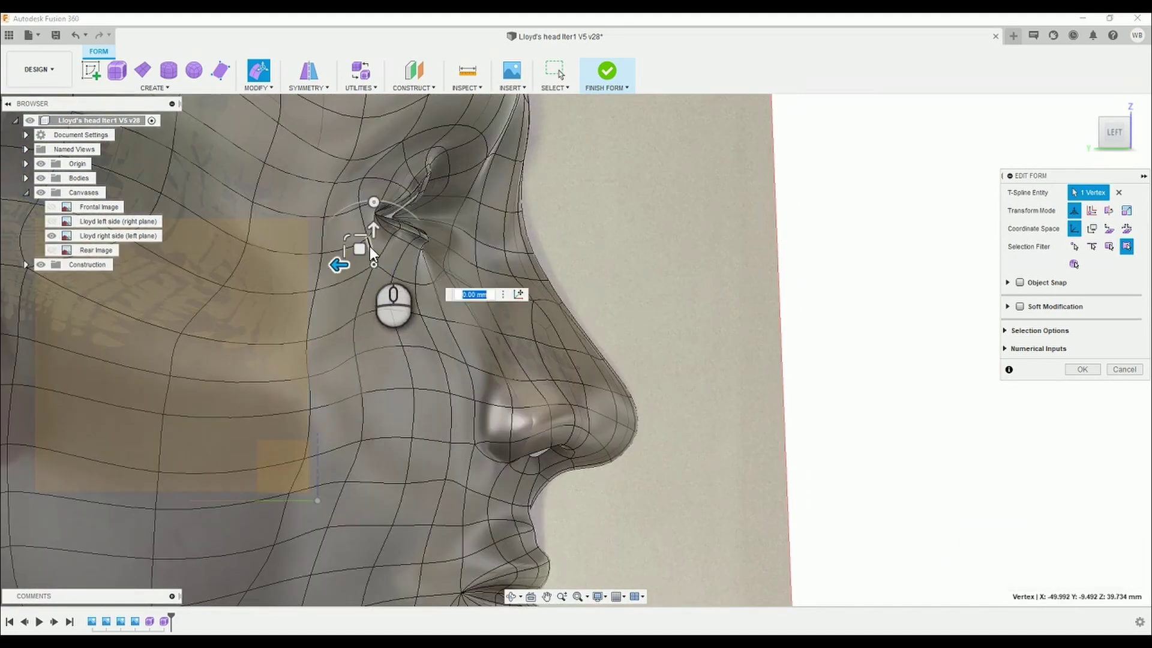
pyautogui.click(340, 207)
pyautogui.scroll(-6, 558, 252)
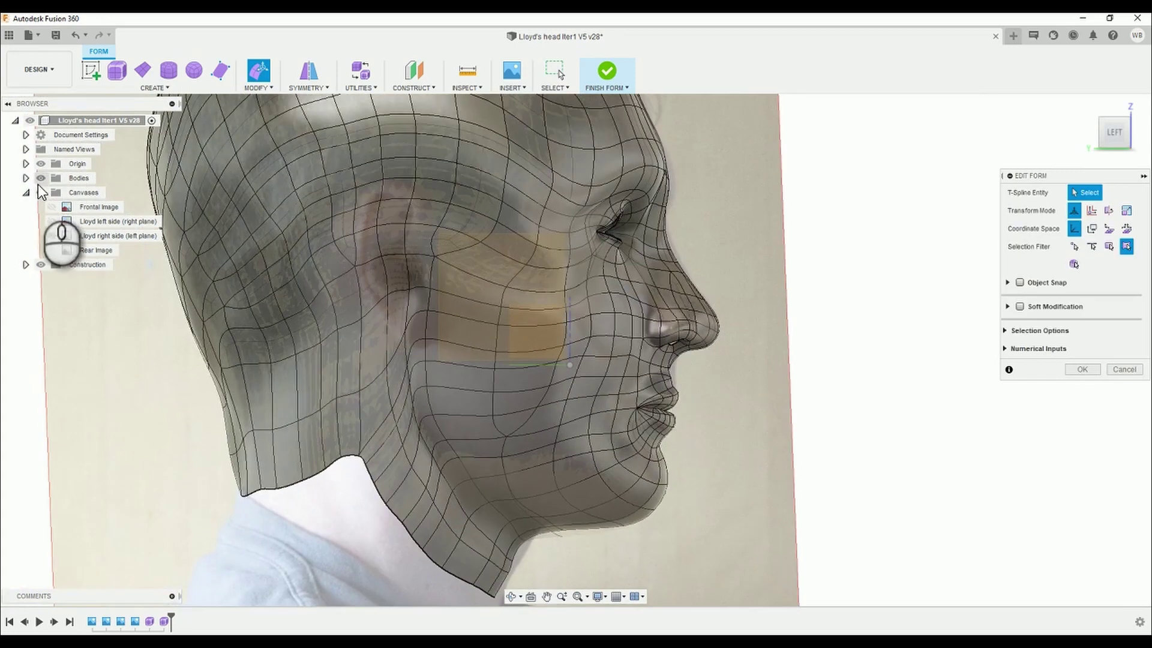
pyautogui.click(41, 178)
pyautogui.click(41, 178)
pyautogui.scroll(3, 573, 427)
# - Move the jaw edge up to follow the photo and check it against the canvas
pyautogui.click(629, 527)
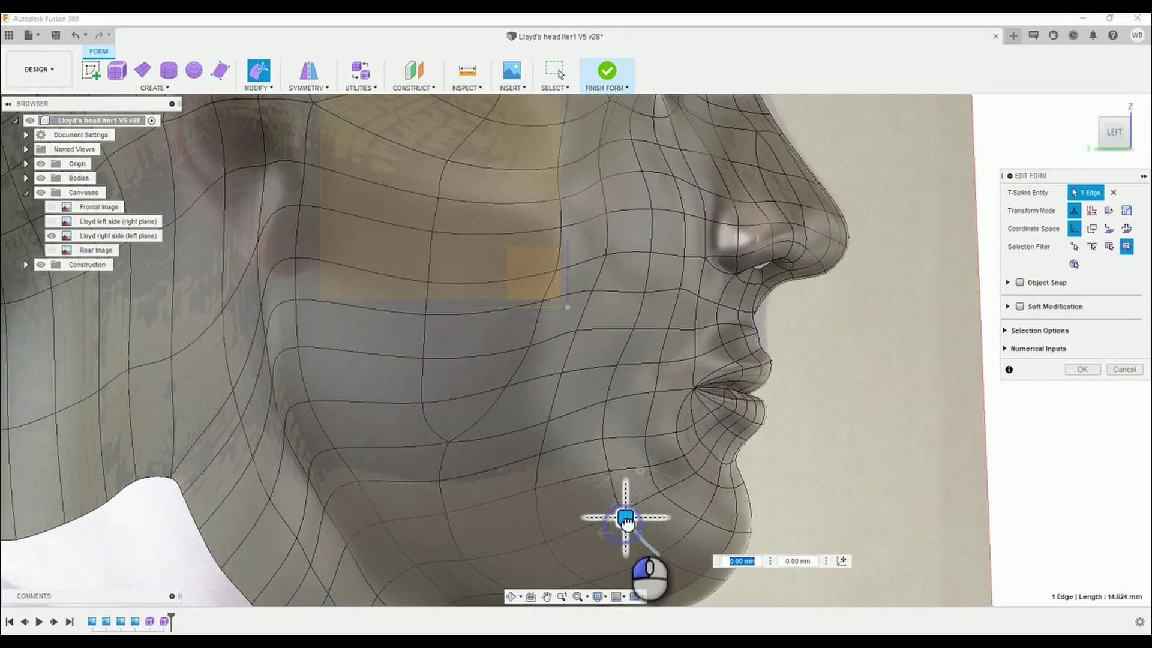
pyautogui.moveTo(629, 527); pyautogui.dragTo(602, 431)
pyautogui.scroll(-6, 610, 478)
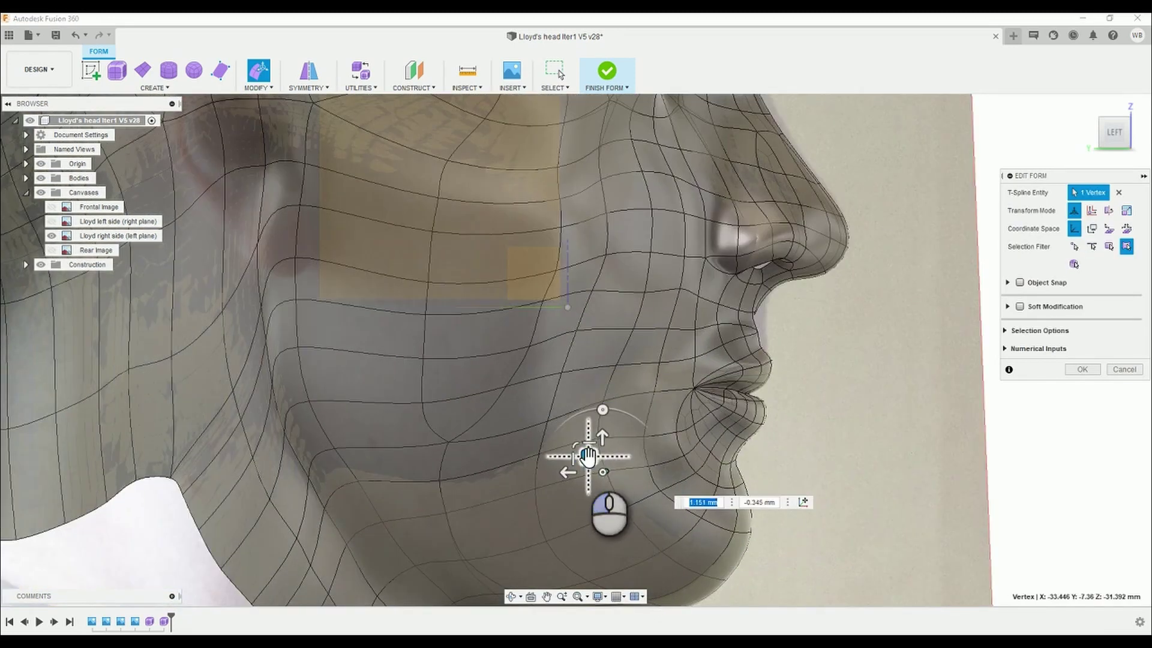
pyautogui.click(41, 178)
pyautogui.click(41, 178)
pyautogui.scroll(5, 700, 326)
# - Select an edge near the mouth, compare it with the photo, then clear the two-edge selection
pyautogui.click(700, 325)
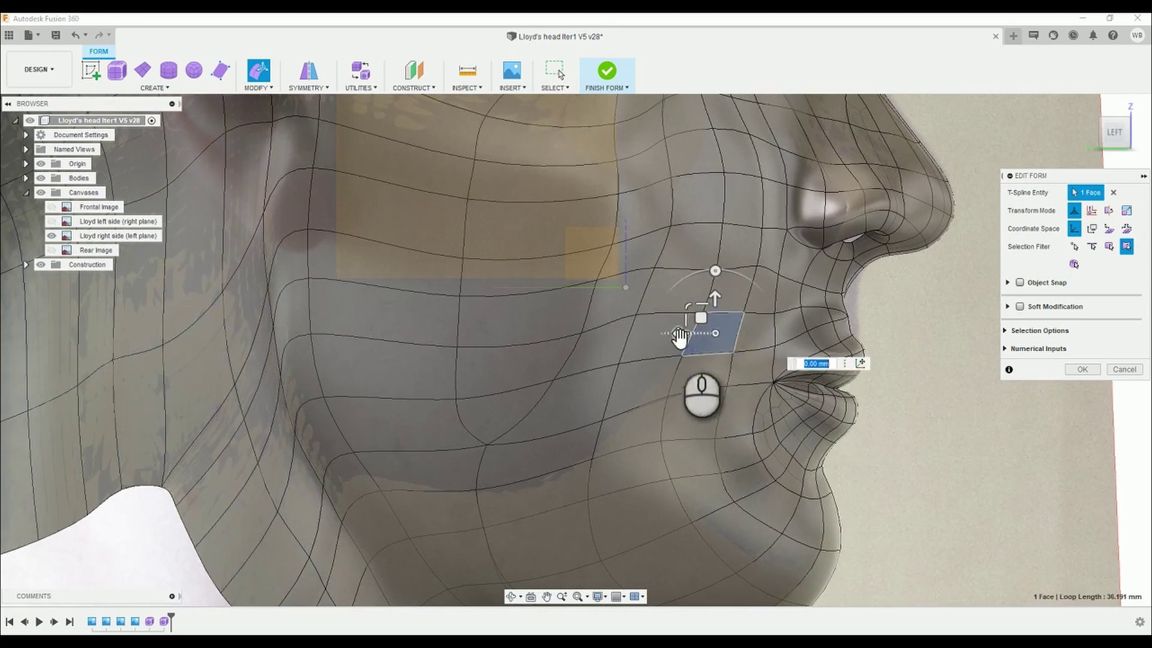
pyautogui.scroll(-4, 797, 280)
pyautogui.scroll(6, 765, 160)
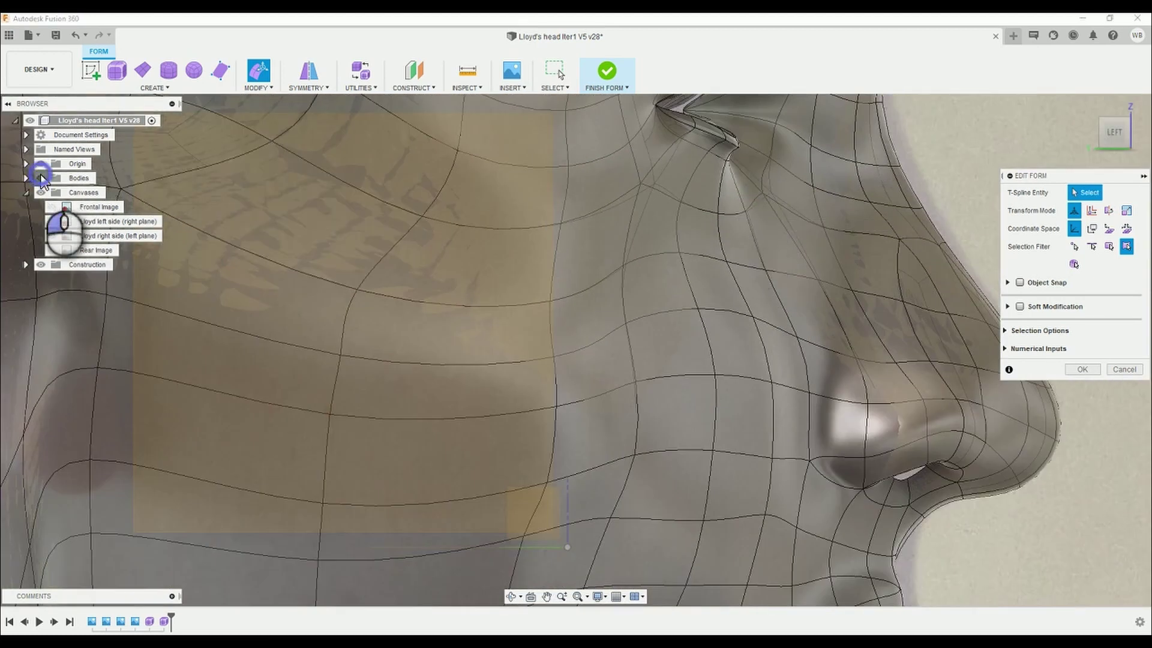
pyautogui.click(41, 178)
pyautogui.click(41, 179)
pyautogui.scroll(-5, 665, 207)
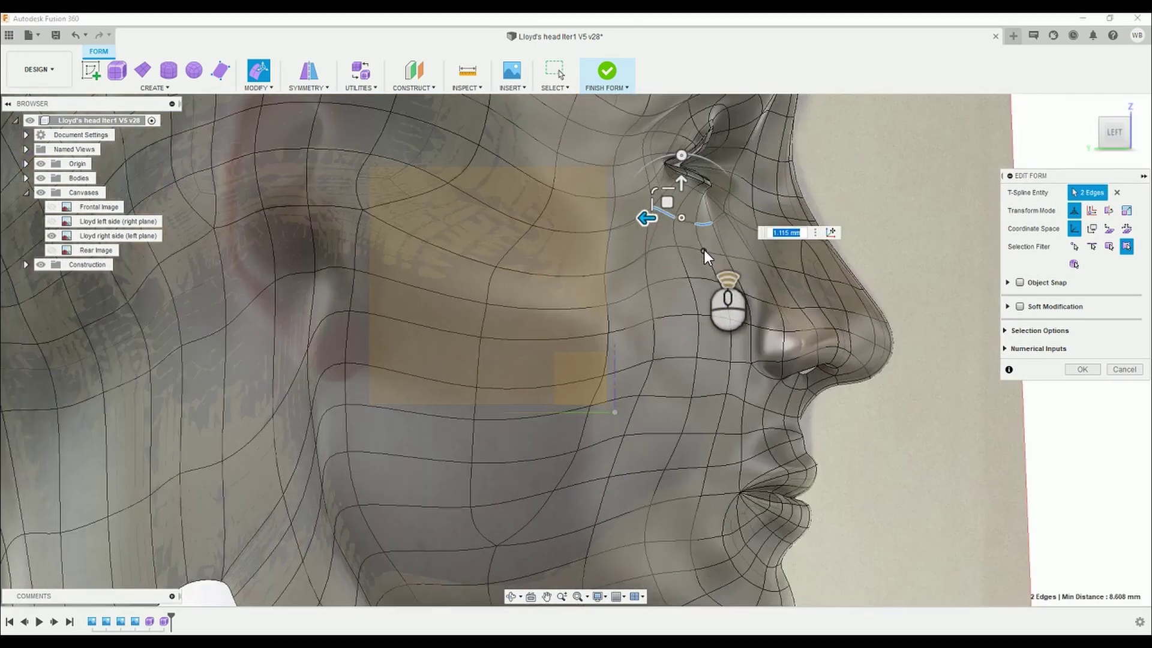
pyautogui.click(854, 440)
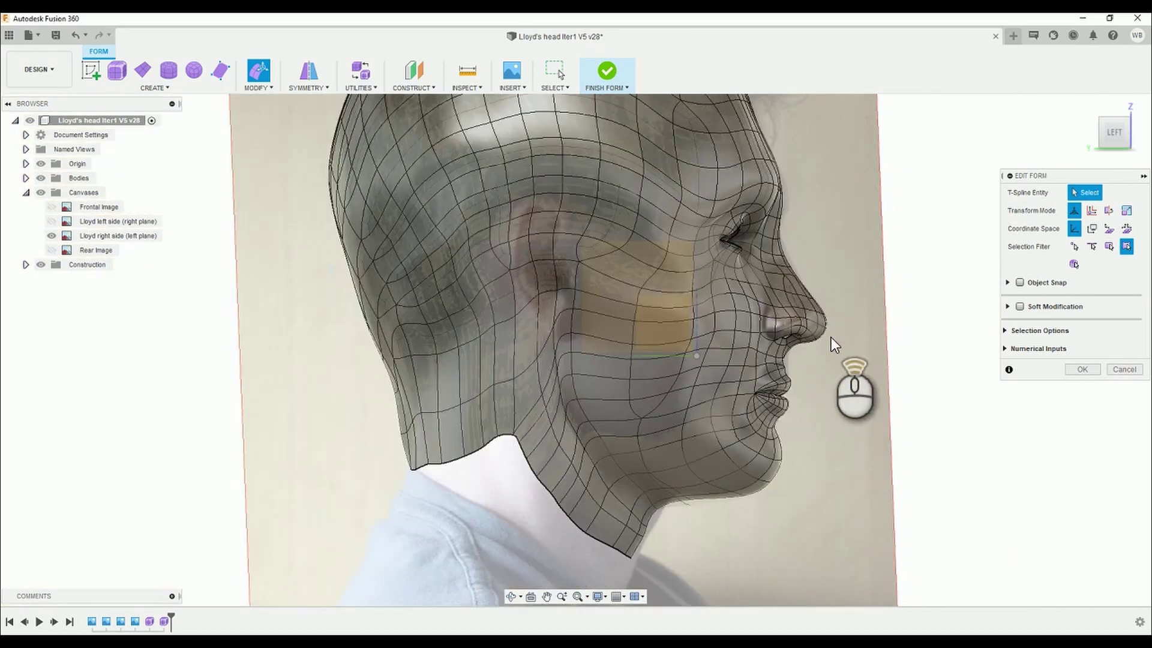
pyautogui.scroll(5, 830, 337)
# - Move the vertex near the eye to line up with the profile photo
pyautogui.click(768, 255)
pyautogui.moveTo(770, 257); pyautogui.dragTo(742, 234)
pyautogui.press('Escape')
pyautogui.scroll(-8, 96, 281)
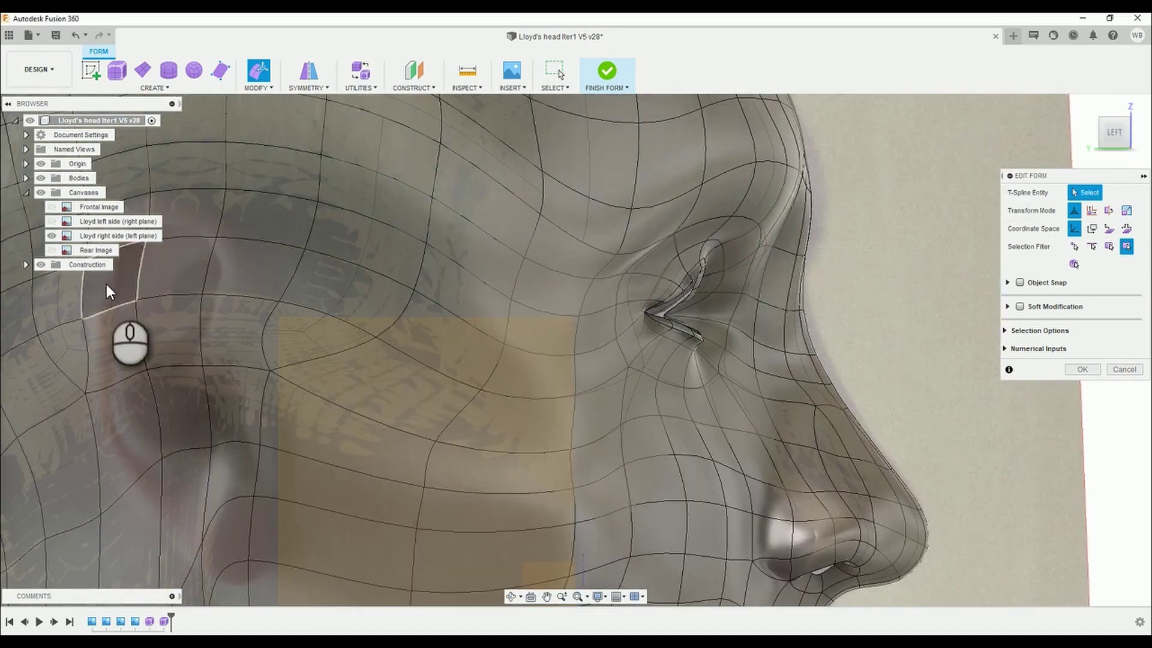
pyautogui.scroll(5, 552, 285)
pyautogui.scroll(-2, 584, 297)
pyautogui.scroll(2, 503, 387)
# - Shift the cheek edge to match the profile and select the edge under the chin
pyautogui.moveTo(496, 334); pyautogui.dragTo(458, 334)
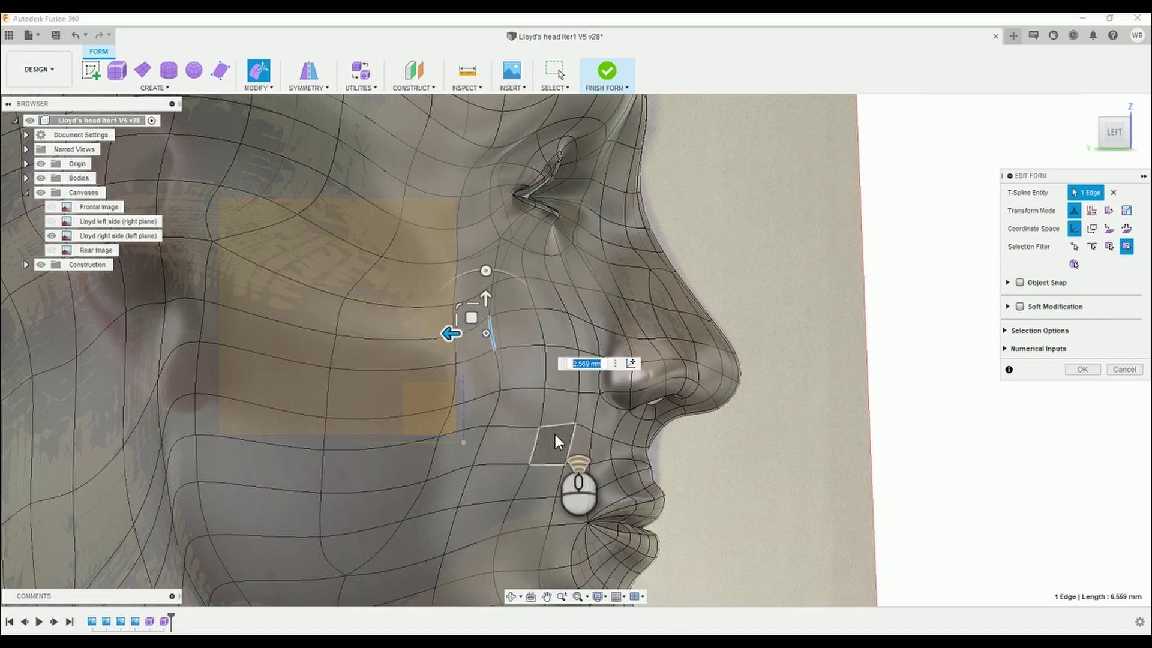
pyautogui.press('Escape')
pyautogui.scroll(-5, 660, 372)
pyautogui.scroll(3, 597, 478)
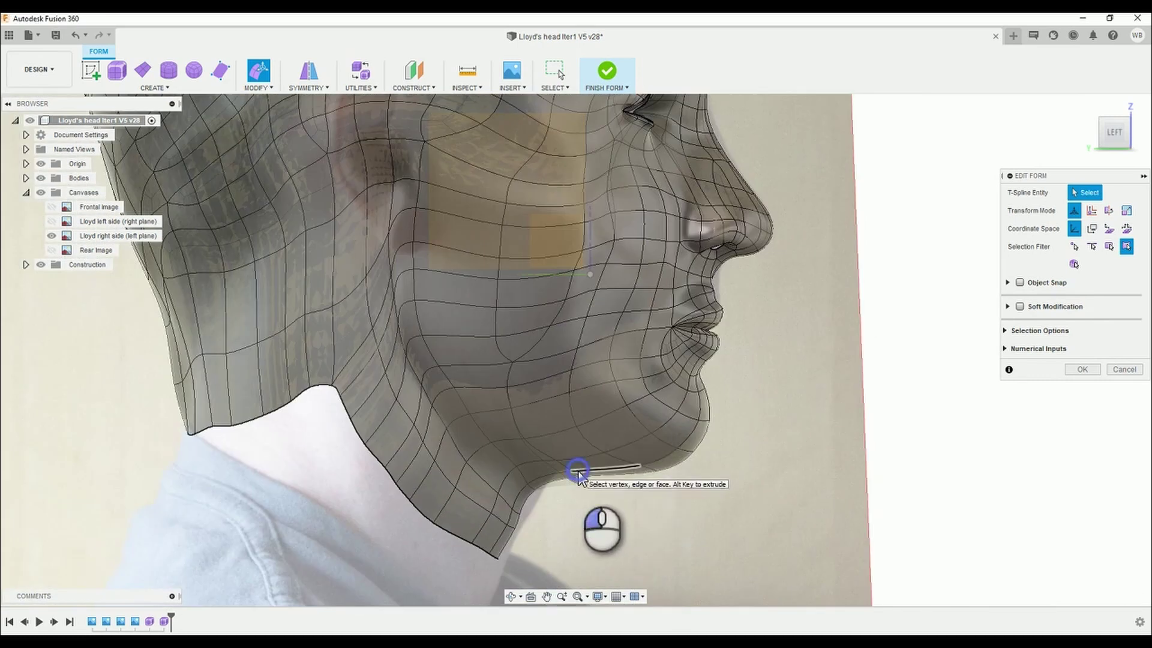
pyautogui.click(577, 477)
# - Swap to the left-side profile canvas in Right view and check the head body over it
pyautogui.press('Escape')
pyautogui.press('F6')
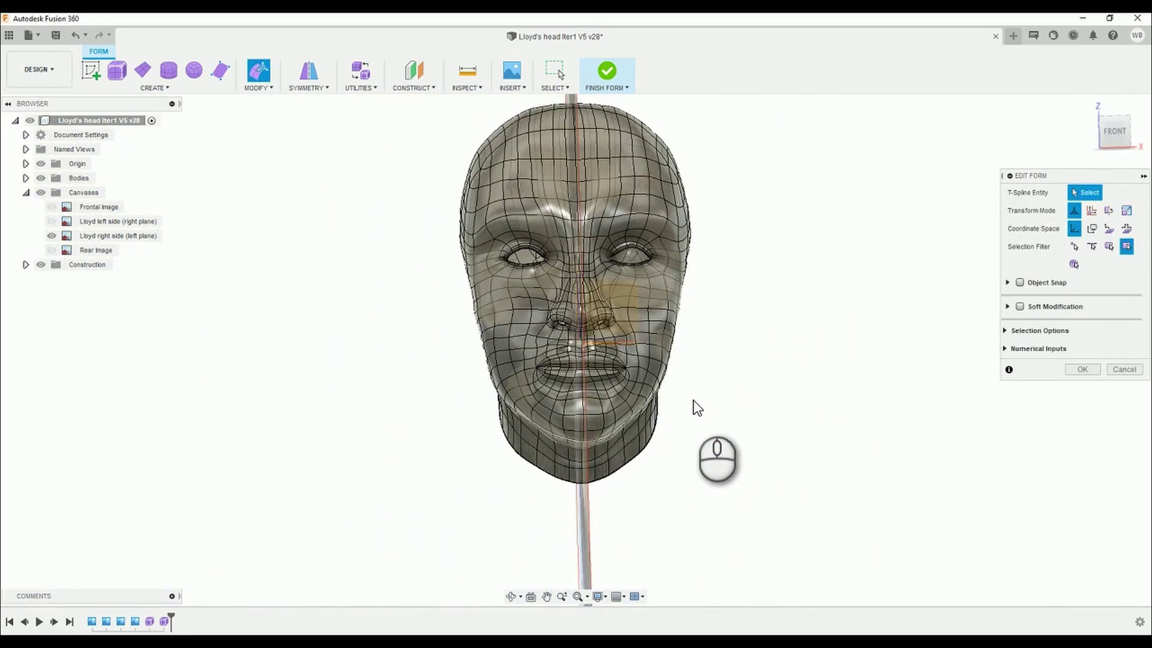
pyautogui.keyDown('shift'); pyautogui.moveTo(719, 374); pyautogui.dragTo(549, 313, button='middle'); pyautogui.keyUp('shift')
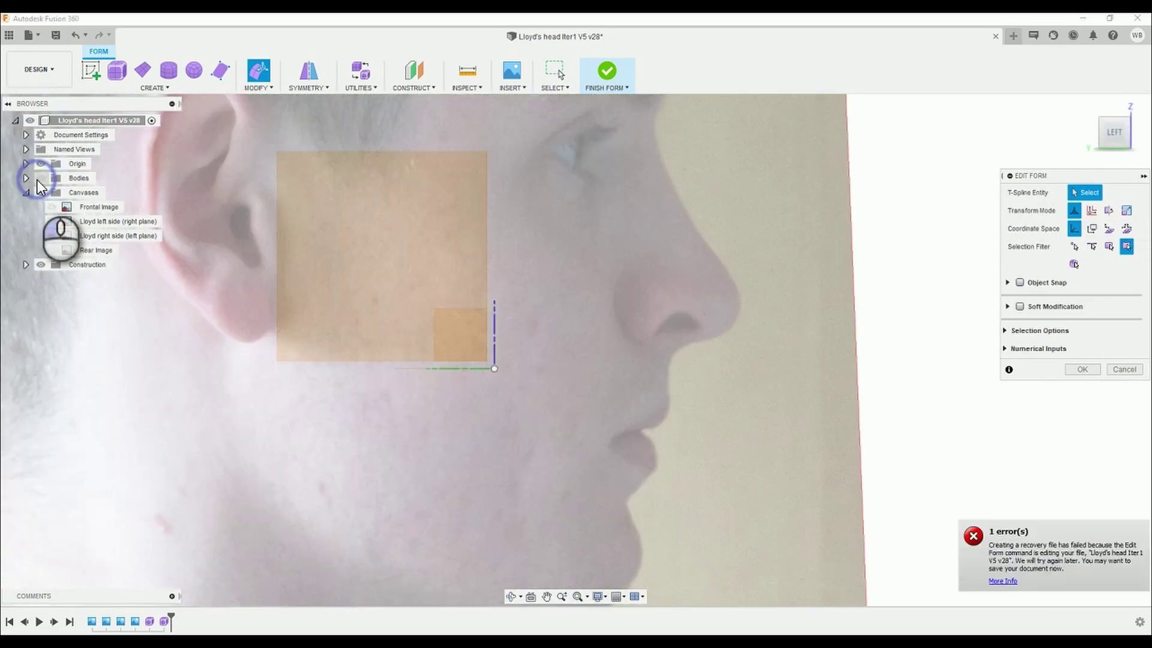
pyautogui.click(52, 221)
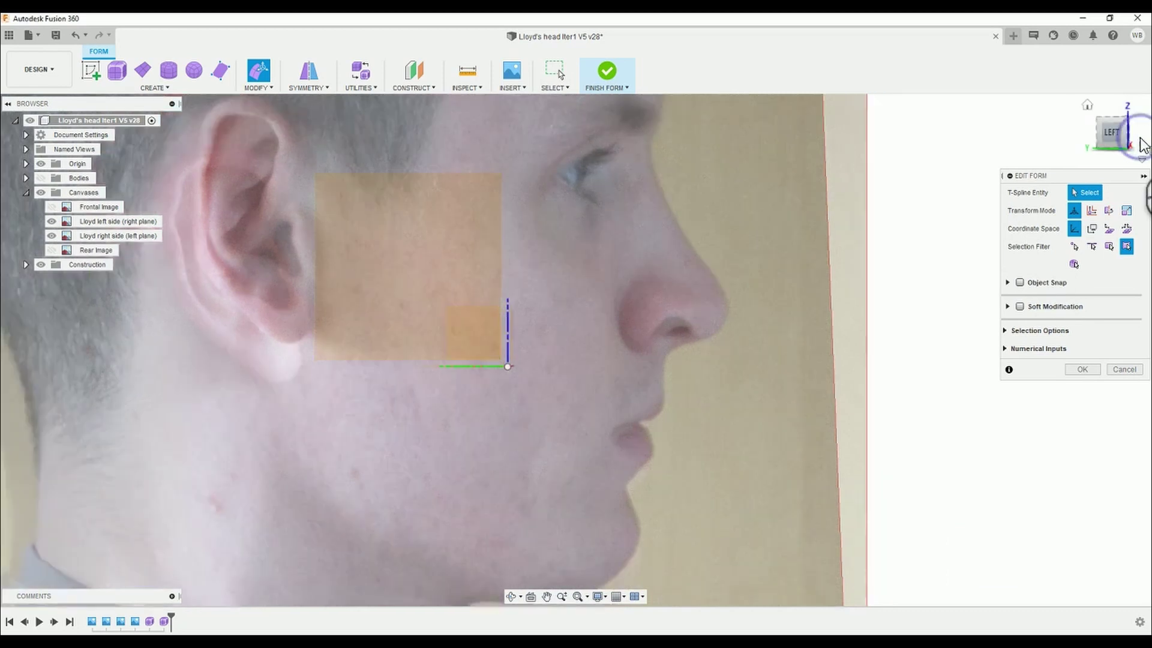
pyautogui.click(1133, 131)
pyautogui.click(1133, 131)
pyautogui.click(40, 179)
pyautogui.click(40, 178)
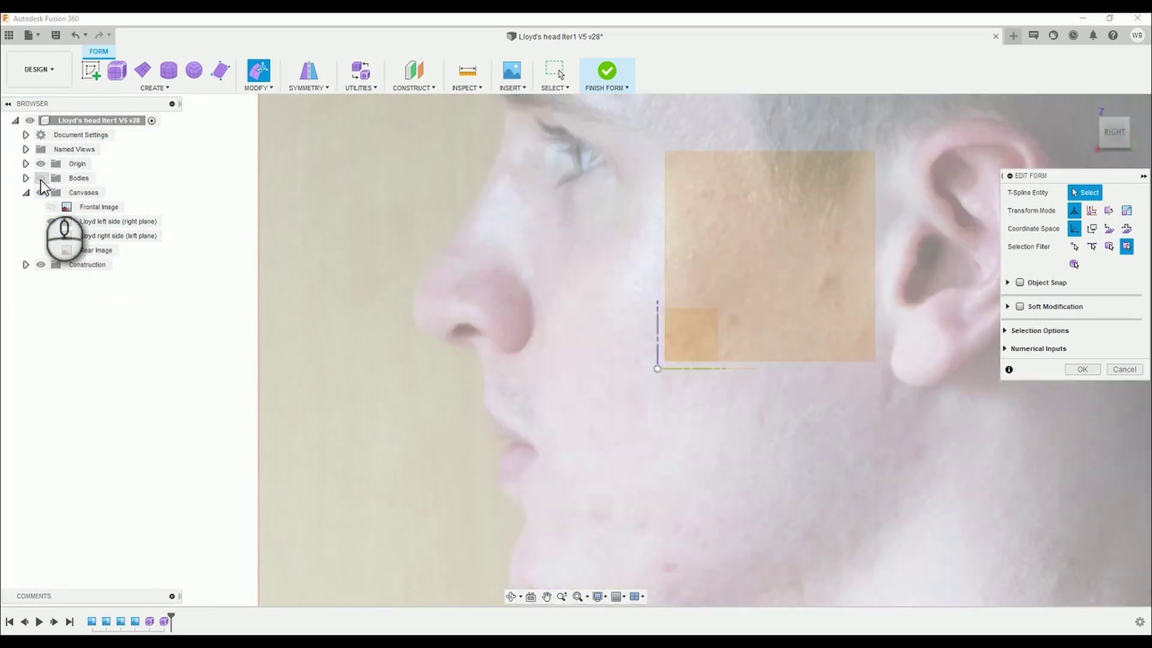
pyautogui.click(41, 178)
pyautogui.scroll(2, 375, 348)
pyautogui.click(378, 374)
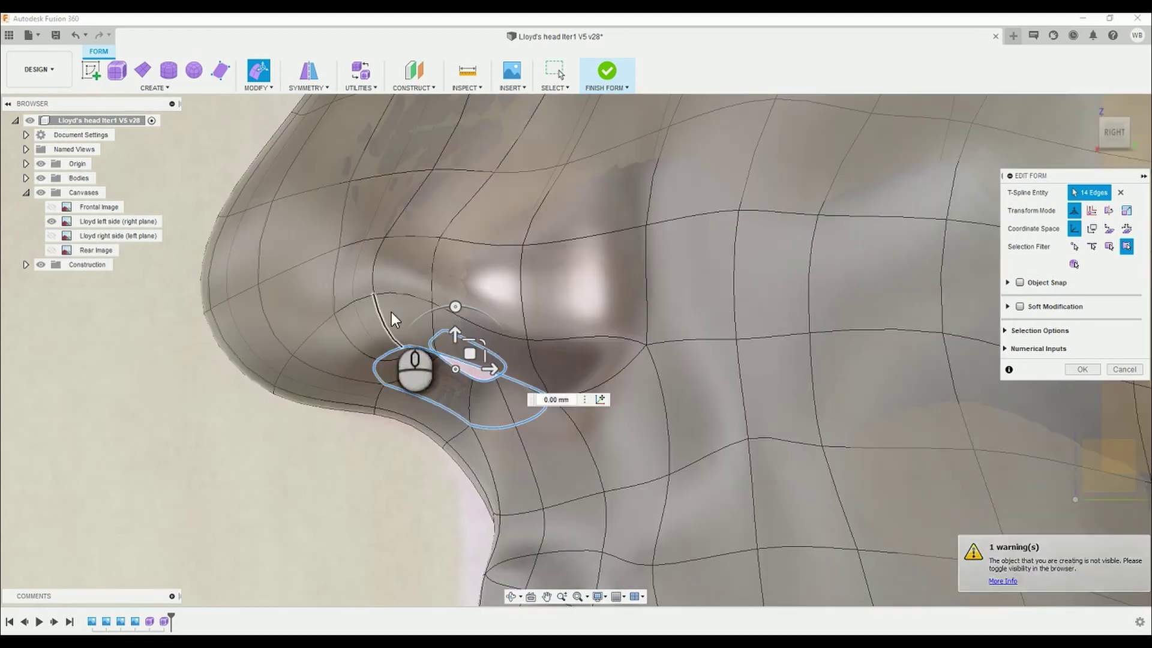
# - Move the inner nostril edge loop up and back, then hide the left-side profile canvas
pyautogui.keyDown('shift'); pyautogui.doubleClick(482, 363); pyautogui.keyUp('shift')
pyautogui.moveTo(483, 363); pyautogui.dragTo(439, 333)
pyautogui.click(51, 222)
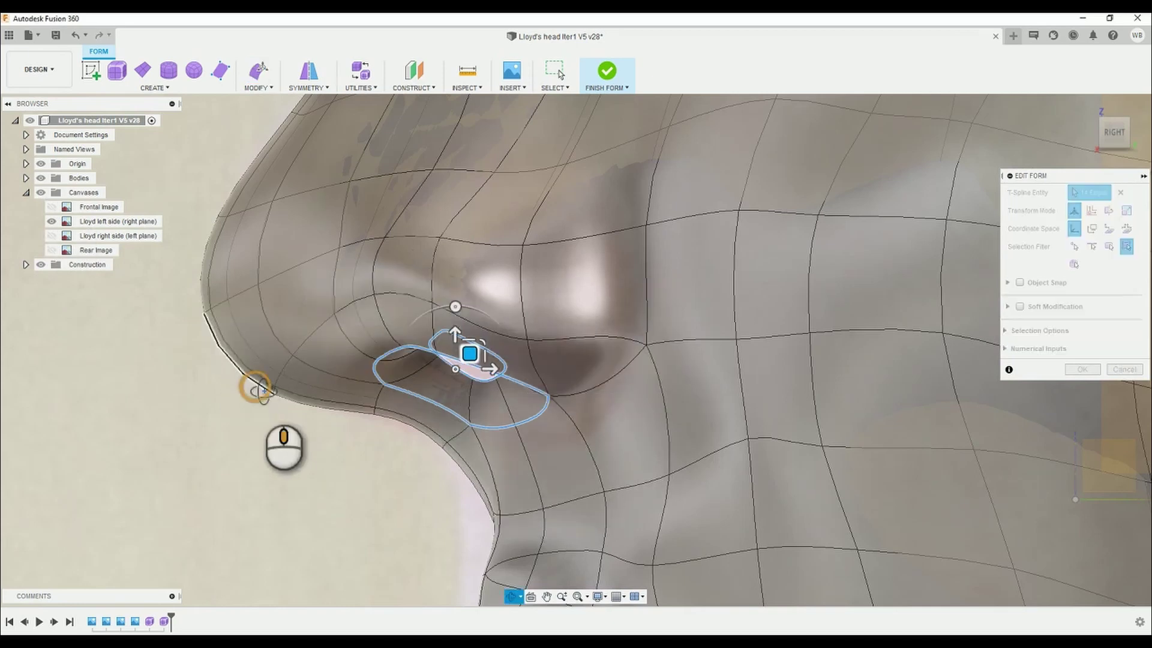
pyautogui.keyDown('shift'); pyautogui.moveTo(258, 386); pyautogui.dragTo(126, 480, button='middle'); pyautogui.keyUp('shift')
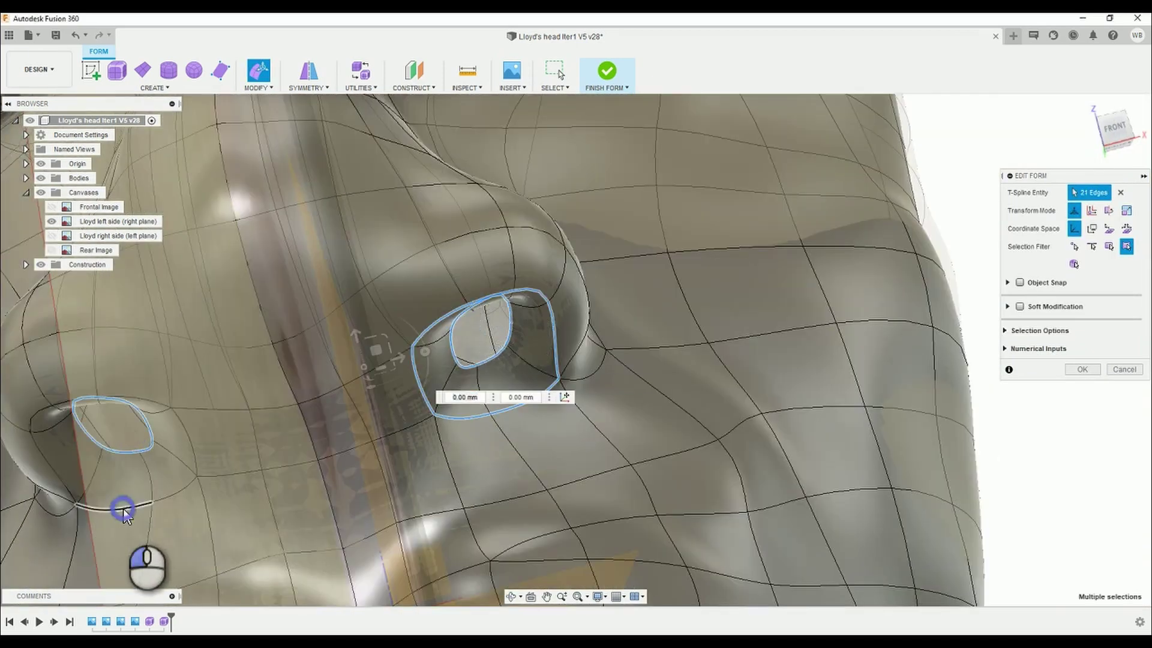
# - Add the other nostril's loop and shift both loops about -3.625 mm to match the side photo
pyautogui.keyDown('shift'); pyautogui.doubleClick(120, 456); pyautogui.keyUp('shift')
pyautogui.keyDown('shift'); pyautogui.moveTo(215, 444); pyautogui.dragTo(738, 249, button='middle'); pyautogui.keyUp('shift')
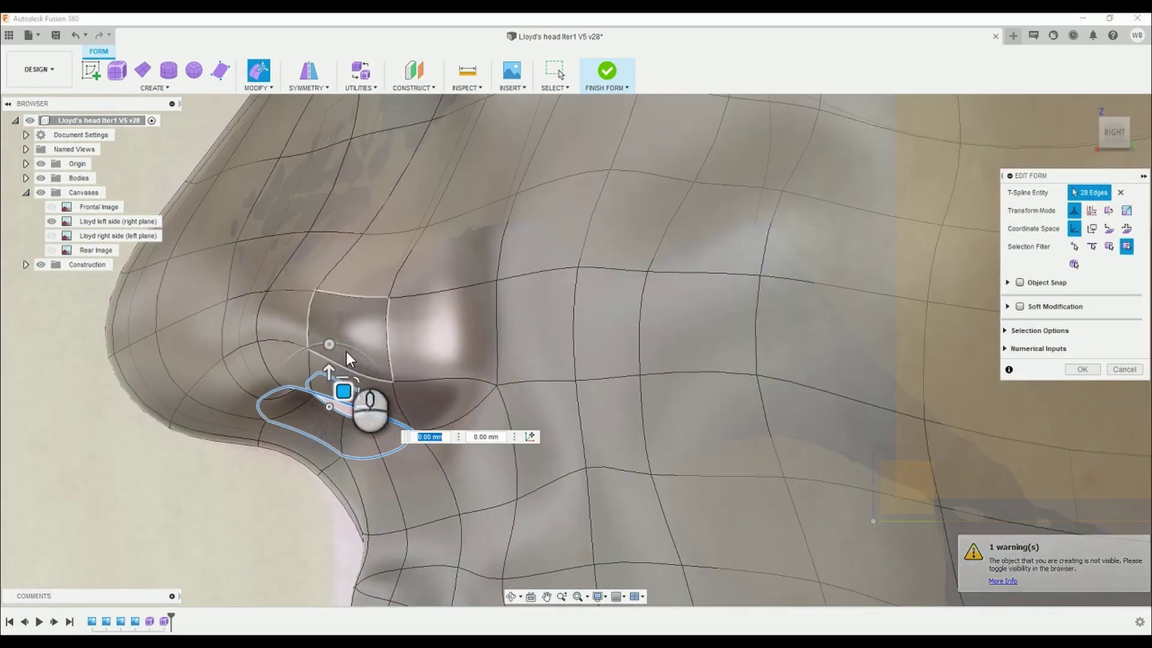
pyautogui.moveTo(343, 390); pyautogui.dragTo(292, 382)
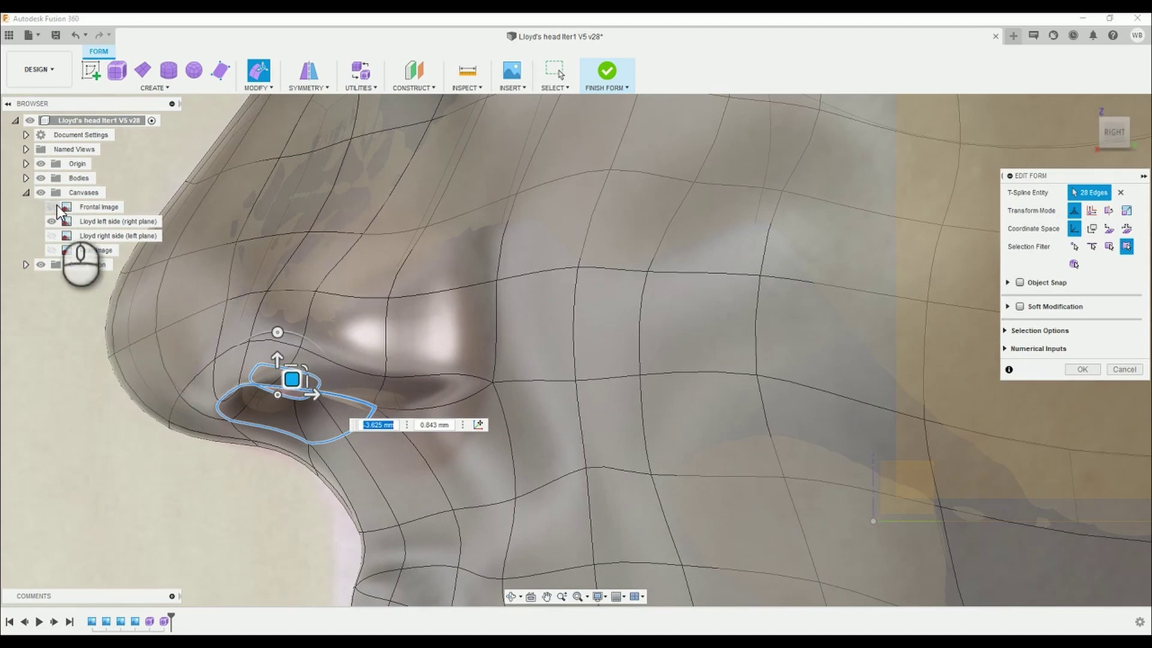
pyautogui.click(44, 179)
pyautogui.click(44, 178)
# - Select the edge under the nostril plus more nostril edges, then view the whole head
pyautogui.click(337, 438)
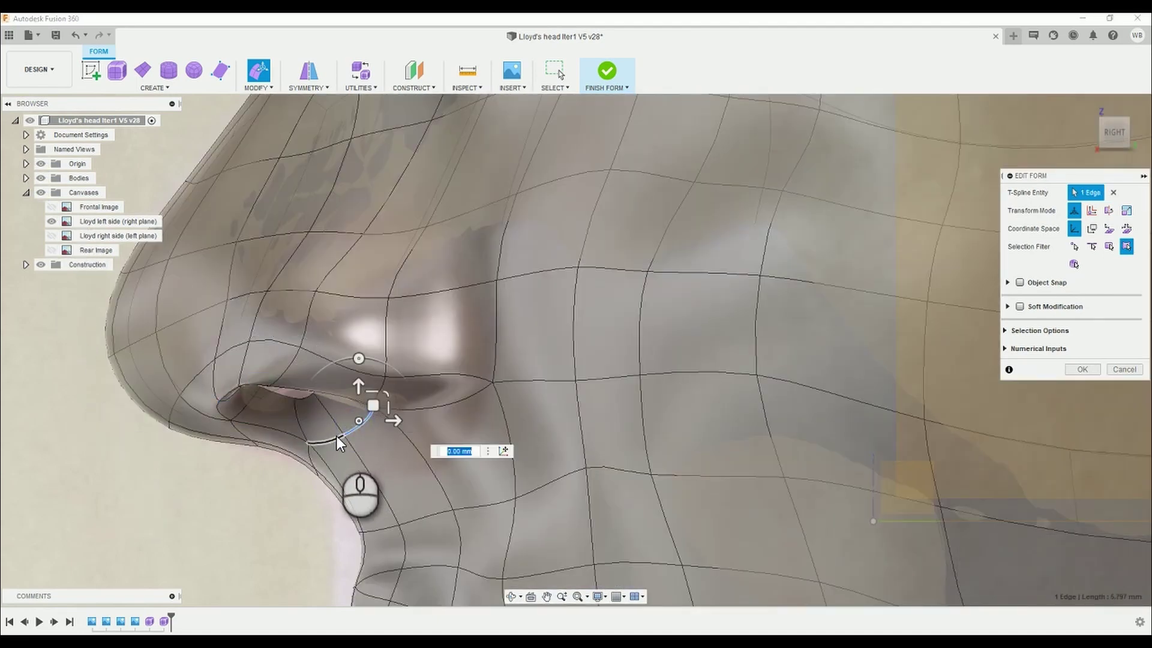
pyautogui.keyDown('shift'); pyautogui.moveTo(337, 437); pyautogui.dragTo(254, 528, button='middle'); pyautogui.keyUp('shift')
pyautogui.keyDown('shift'); pyautogui.doubleClick(387, 483); pyautogui.keyUp('shift')
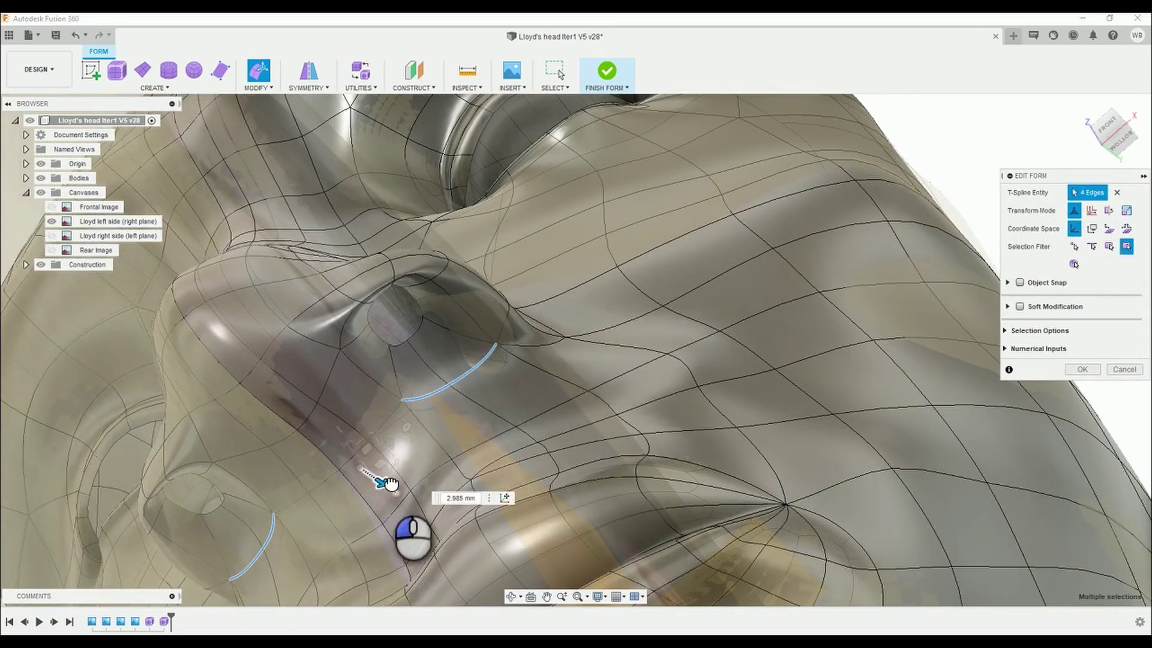
pyautogui.keyDown('shift'); pyautogui.moveTo(387, 483); pyautogui.dragTo(348, 470, button='middle'); pyautogui.keyUp('shift')
pyautogui.scroll(-5, 294, 382)
pyautogui.keyDown('shift'); pyautogui.moveTo(294, 383); pyautogui.dragTo(643, 237, button='middle'); pyautogui.keyUp('shift')
# - Show the frontal photo in front view and check both nostrils' outer edges against it
pyautogui.scroll(5, 962, 165)
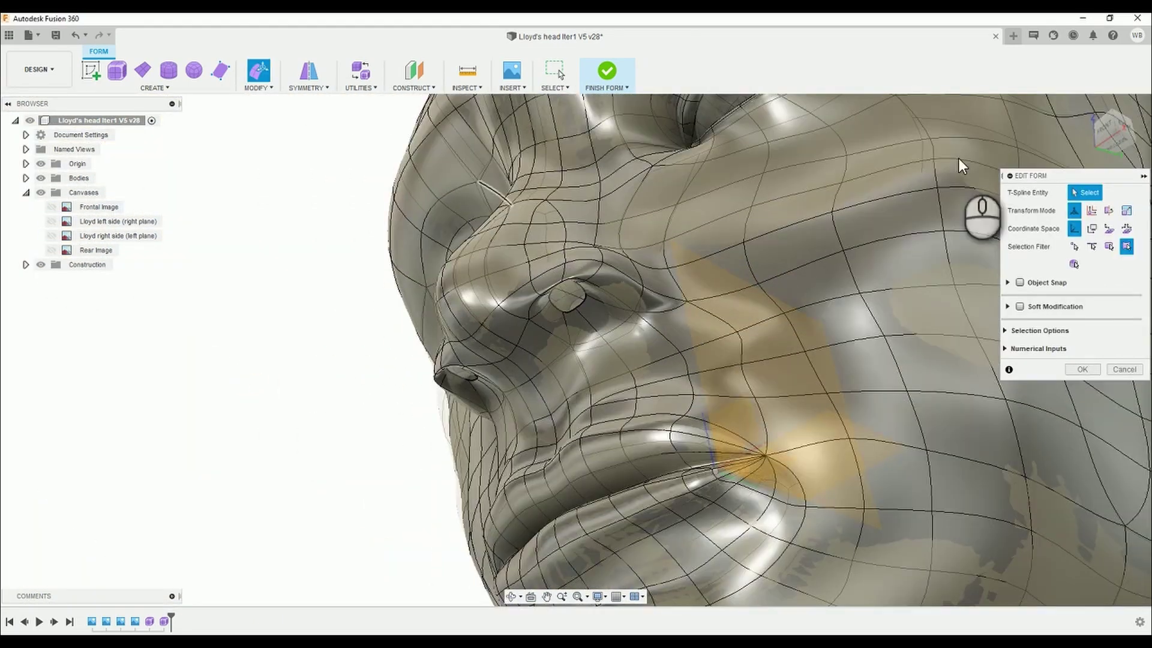
pyautogui.click(1113, 131)
pyautogui.click(52, 206)
pyautogui.scroll(5, 36, 192)
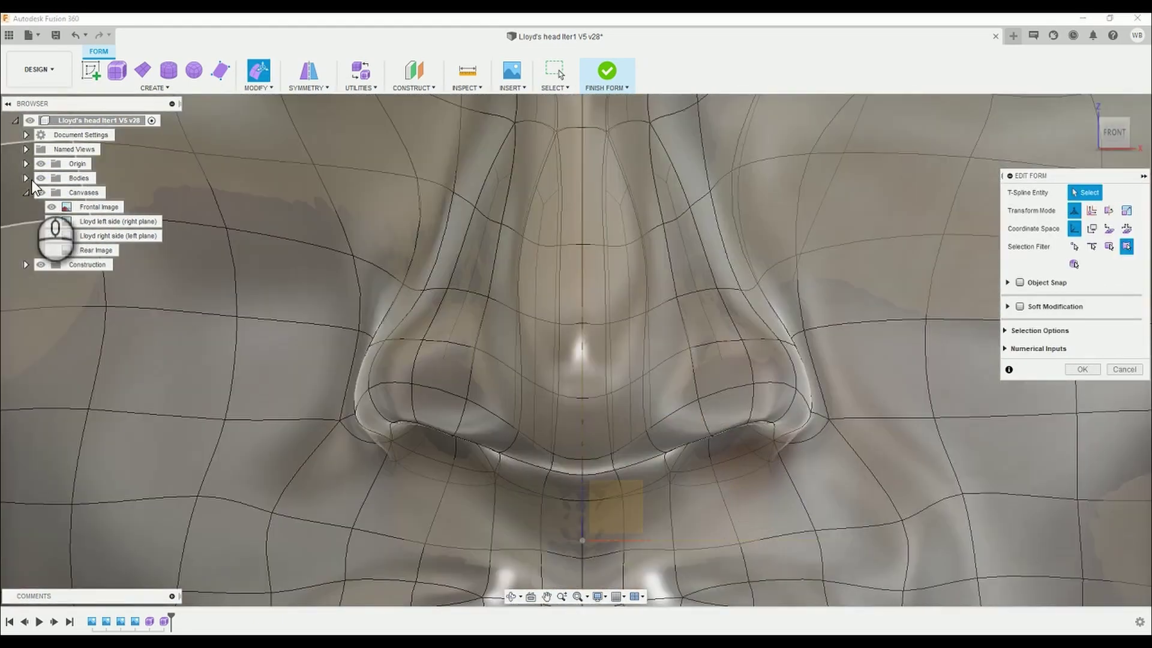
pyautogui.scroll(3, 787, 444)
pyautogui.click(773, 441)
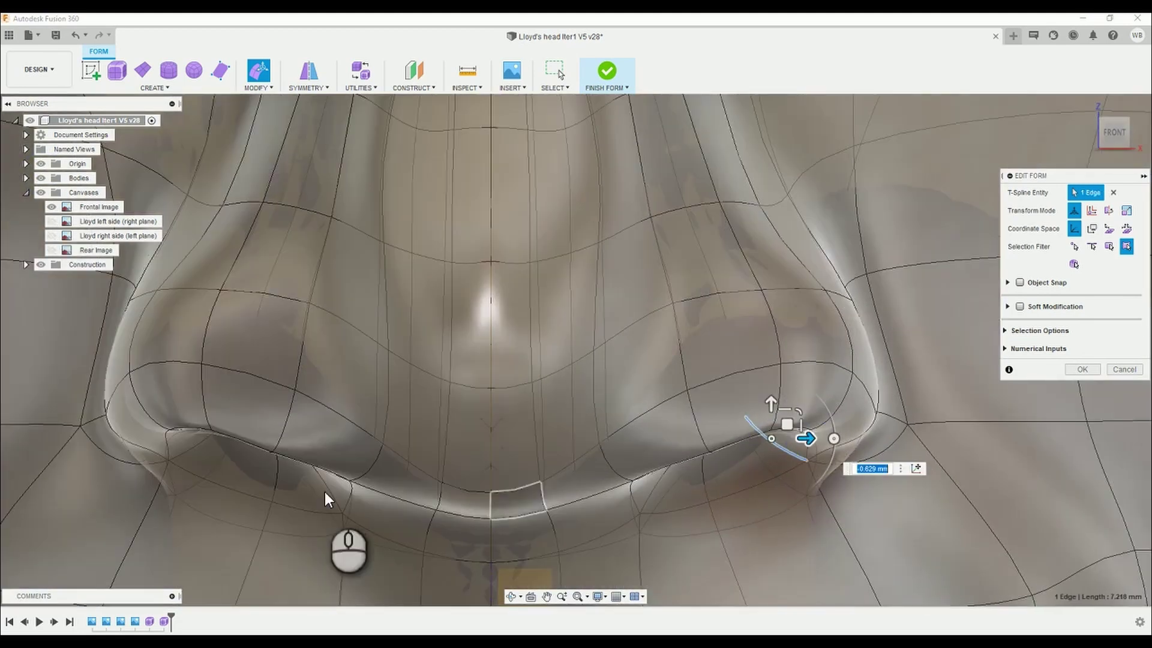
pyautogui.keyDown('shift'); pyautogui.click(194, 438); pyautogui.keyUp('shift')
pyautogui.press('Escape')
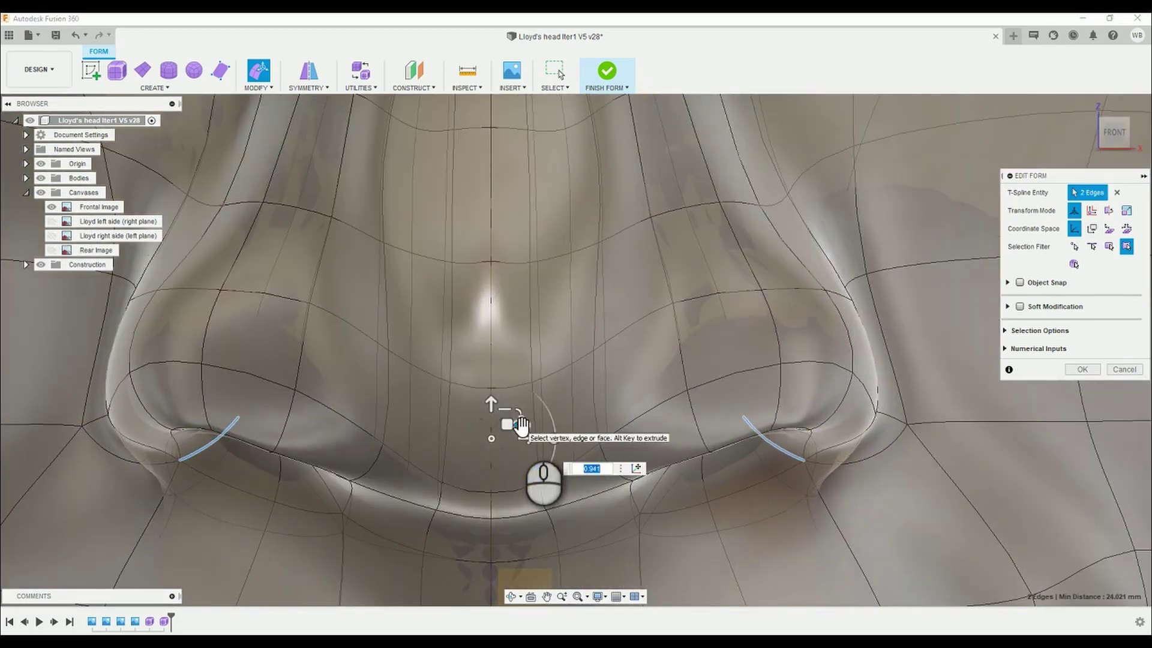
pyautogui.scroll(-5, 522, 432)
# - Select both nostril edge loops from below and scale them down to about 0.96
pyautogui.keyDown('shift'); pyautogui.moveTo(636, 500); pyautogui.dragTo(408, 344, button='middle'); pyautogui.keyUp('shift')
pyautogui.scroll(4, 414, 336)
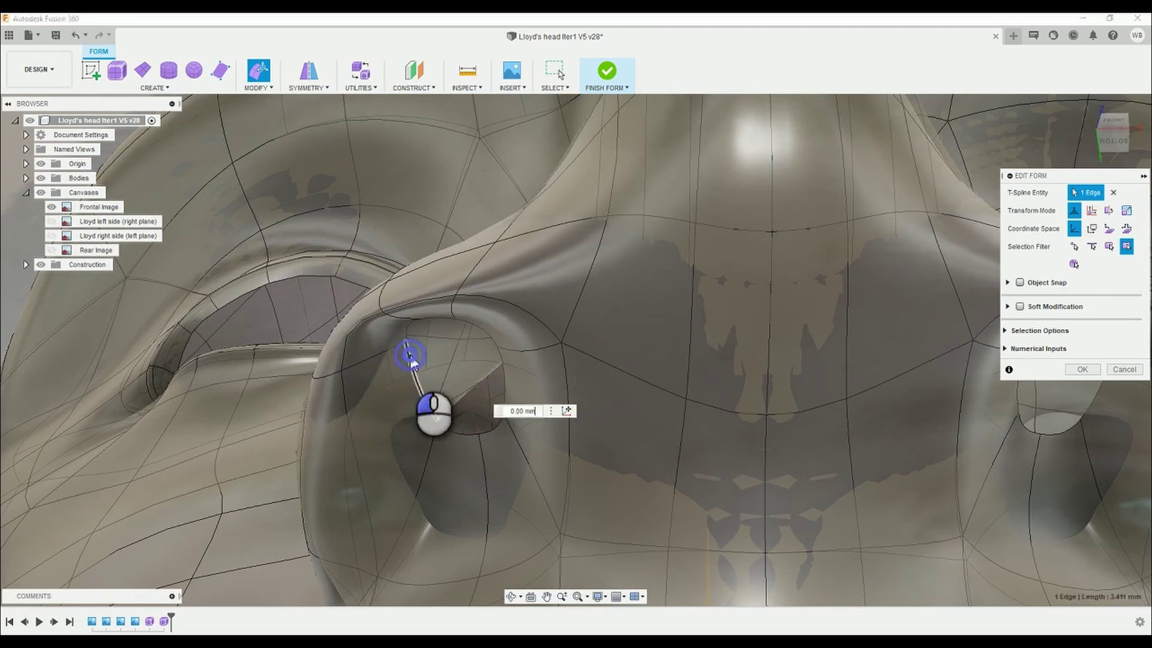
pyautogui.doubleClick(410, 357)
pyautogui.scroll(-3, 410, 357)
pyautogui.keyDown('shift'); pyautogui.doubleClick(942, 393); pyautogui.keyUp('shift')
pyautogui.moveTo(760, 409); pyautogui.dragTo(759, 428)
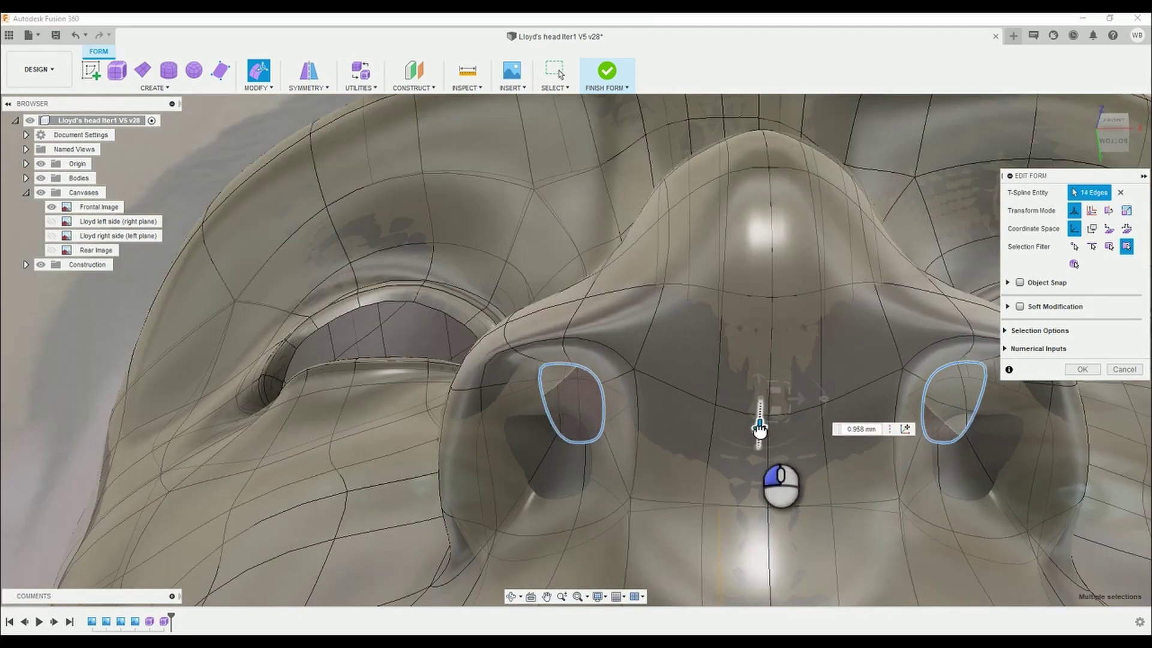
pyautogui.scroll(-4, 600, 336)
pyautogui.press('Escape')
# - Orbit around the nose to inspect the narrowed nostrils, ending at the front view
pyautogui.keyDown('shift'); pyautogui.moveTo(298, 279); pyautogui.dragTo(474, 311, button='middle'); pyautogui.keyUp('shift')
pyautogui.scroll(5, 474, 311)
pyautogui.keyDown('shift'); pyautogui.moveTo(476, 333); pyautogui.dragTo(820, 443, button='middle'); pyautogui.keyUp('shift')
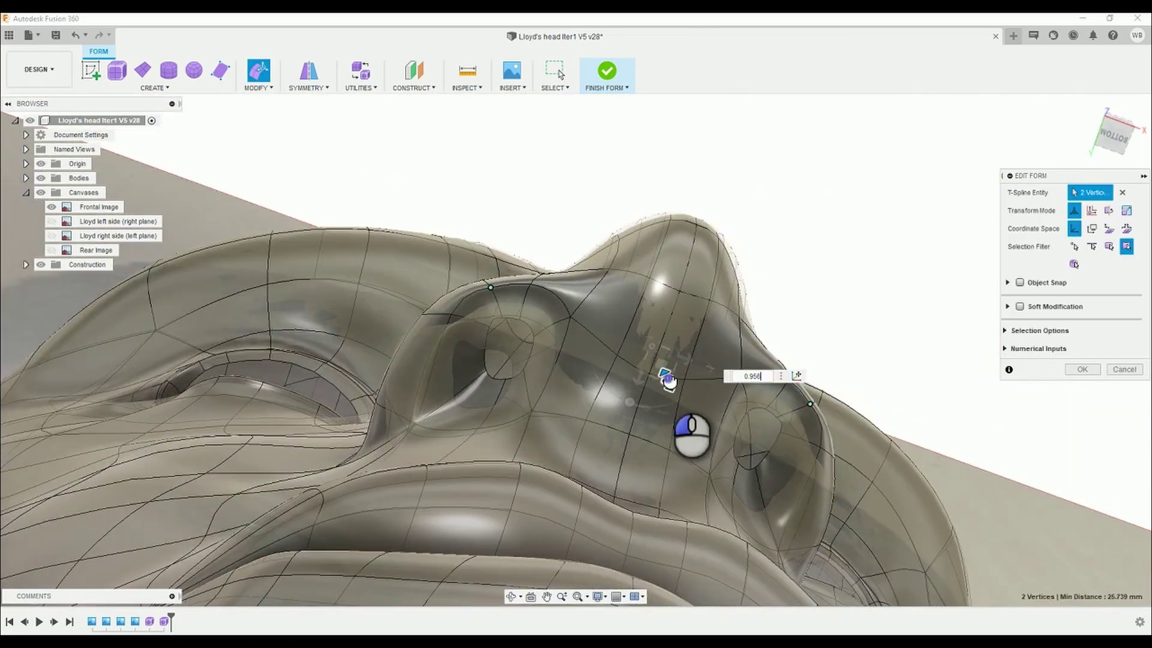
pyautogui.keyDown('shift'); pyautogui.moveTo(779, 304); pyautogui.dragTo(714, 350, button='middle'); pyautogui.keyUp('shift')
# - Hide the frontal photo and, from below, enlarge each nostril opening loop to 1.2
pyautogui.click(52, 207)
pyautogui.scroll(-3, 616, 211)
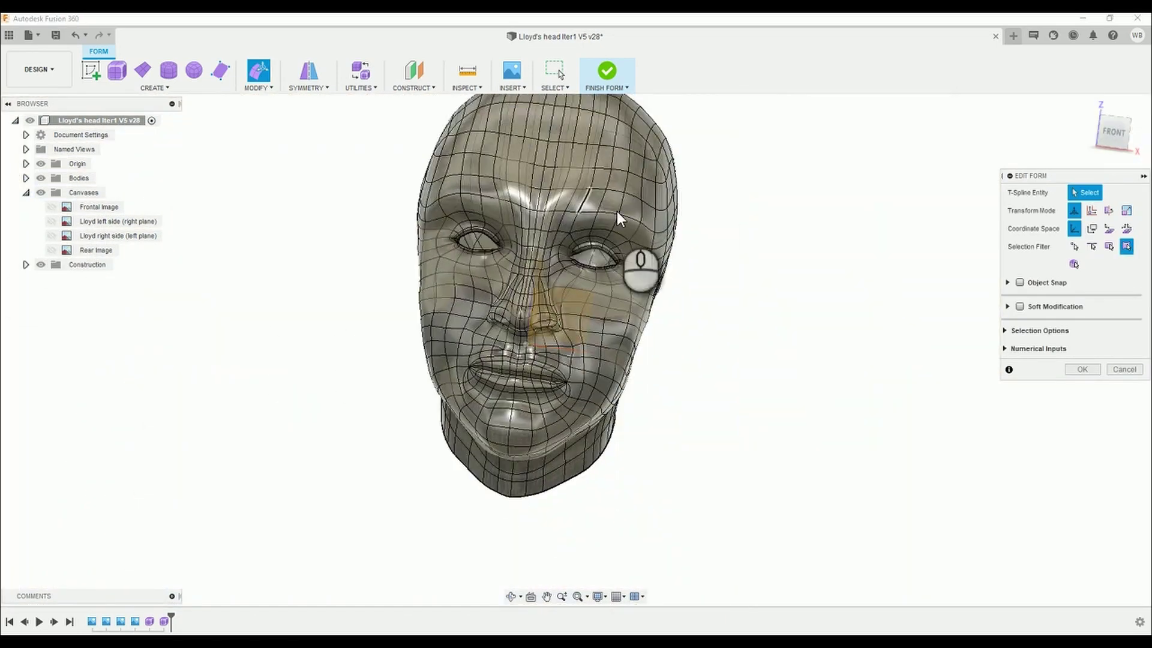
pyautogui.scroll(5, 516, 341)
pyautogui.scroll(-3, 466, 340)
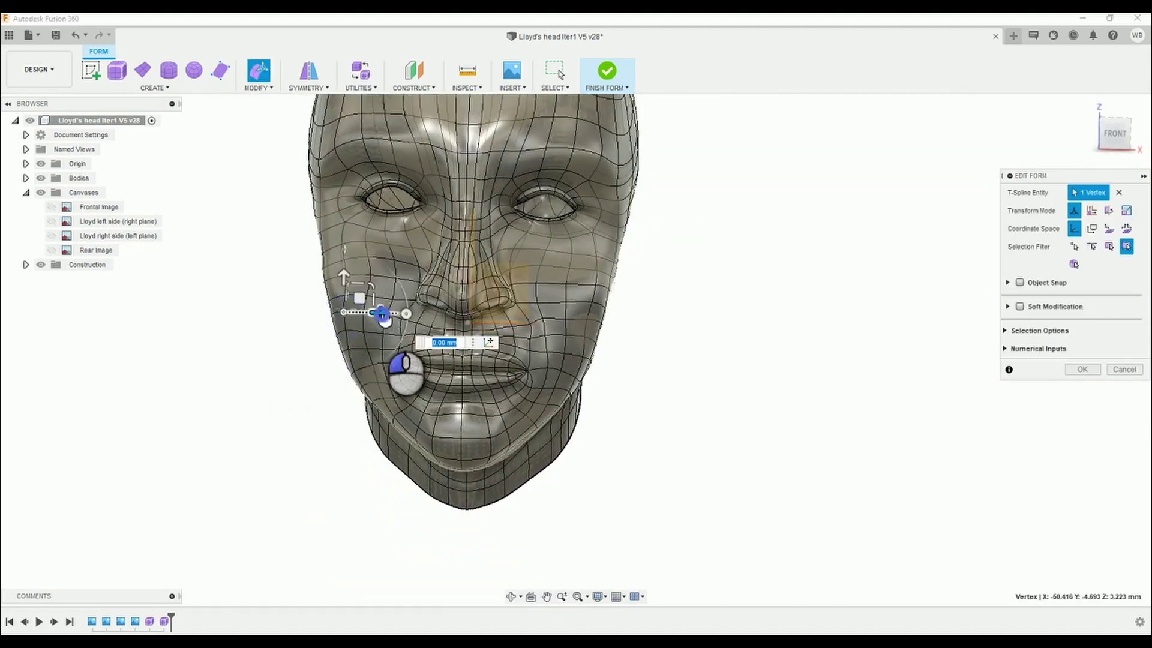
pyautogui.scroll(-4, 336, 318)
pyautogui.keyDown('shift'); pyautogui.moveTo(284, 318); pyautogui.dragTo(308, 314, button='middle'); pyautogui.keyUp('shift')
pyautogui.scroll(4, 353, 263)
pyautogui.keyDown('shift'); pyautogui.moveTo(352, 263); pyautogui.dragTo(387, 331, button='middle'); pyautogui.keyUp('shift')
pyautogui.click(406, 303)
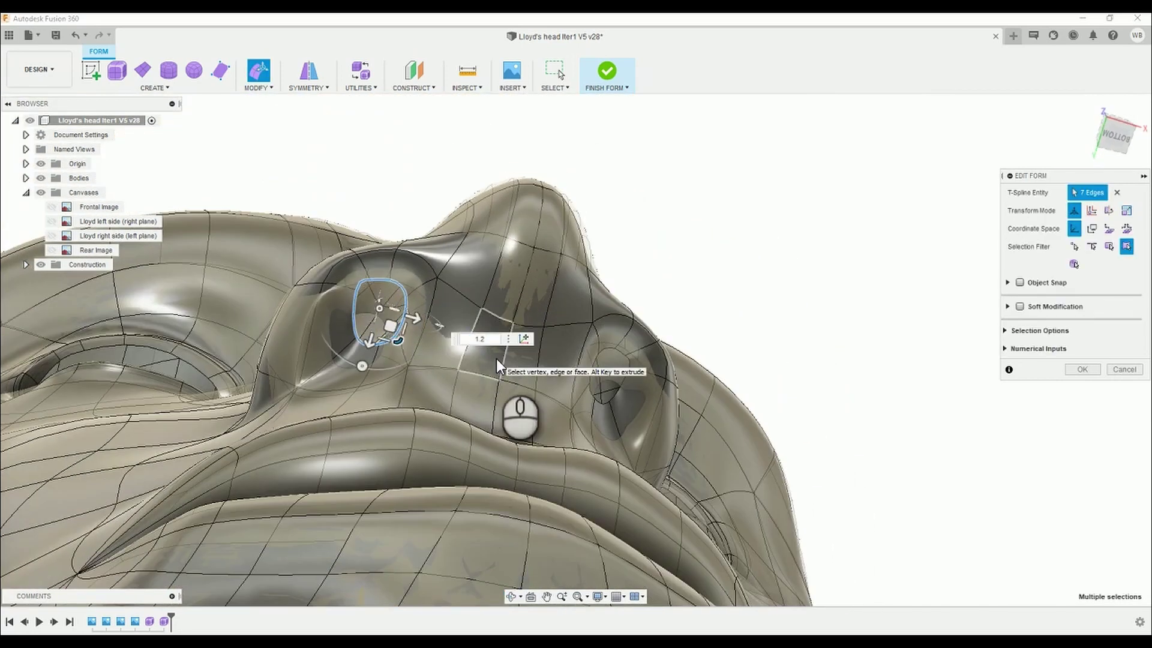
pyautogui.doubleClick(600, 353)
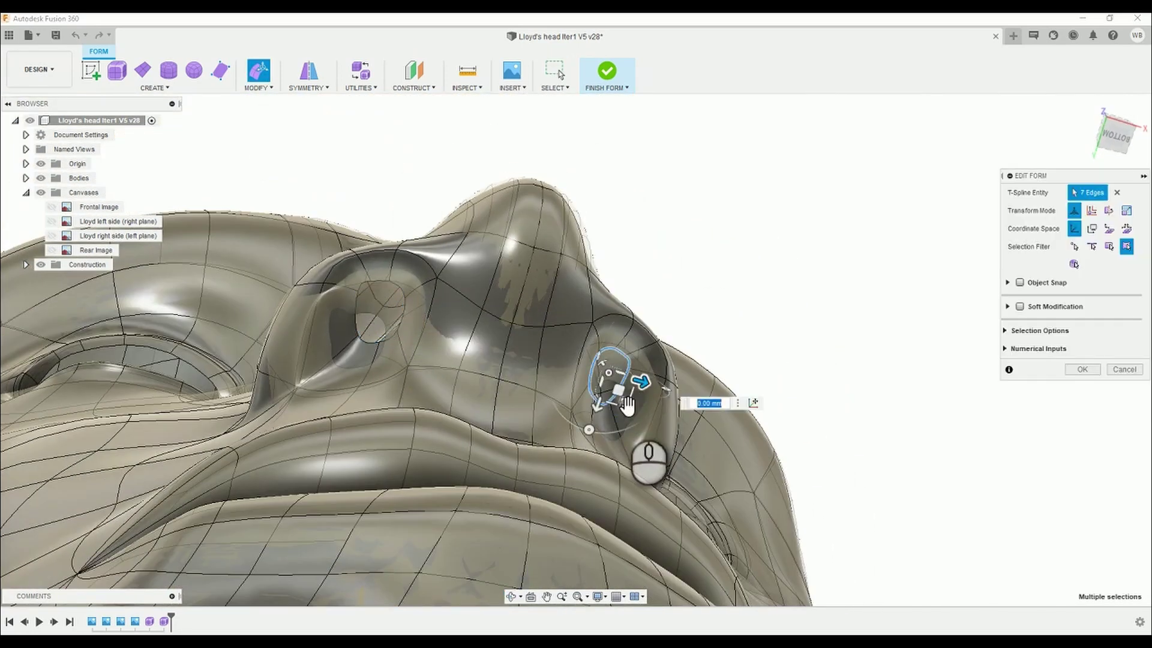
pyautogui.press('Escape')
# - Select the outer edges of both nostril wings and scale them to about 0.96
pyautogui.scroll(-3, 666, 238)
pyautogui.keyDown('shift'); pyautogui.moveTo(666, 239); pyautogui.dragTo(661, 223, button='middle'); pyautogui.keyUp('shift')
pyautogui.scroll(4, 658, 278)
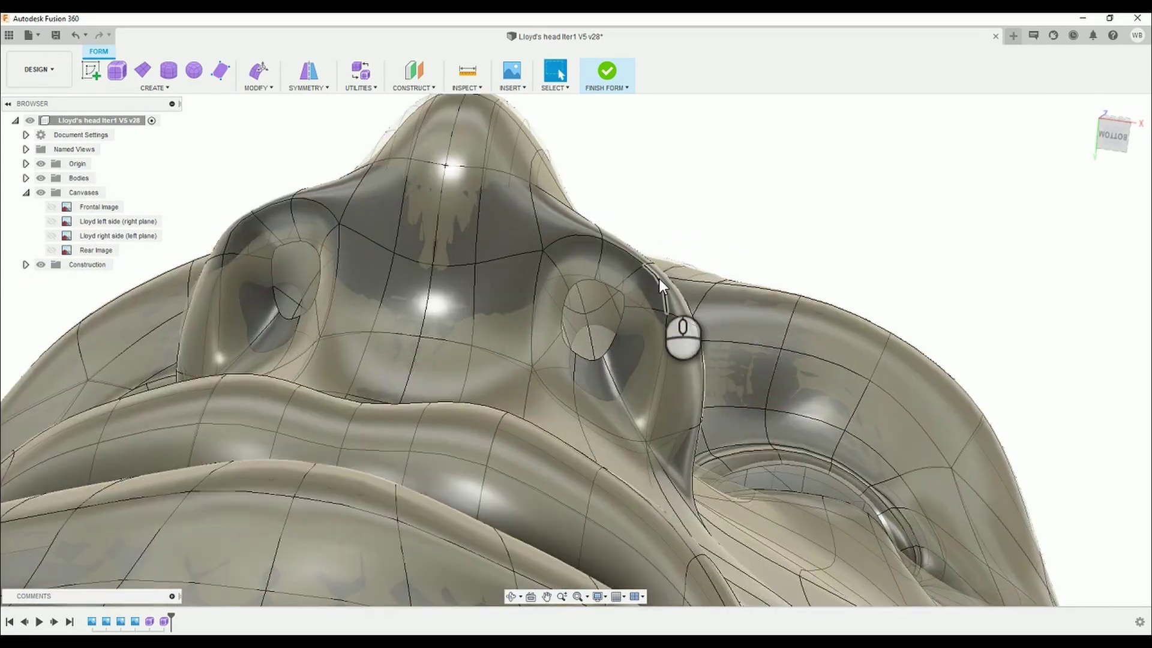
pyautogui.moveTo(470, 294); pyautogui.dragTo(469, 242, button='right')
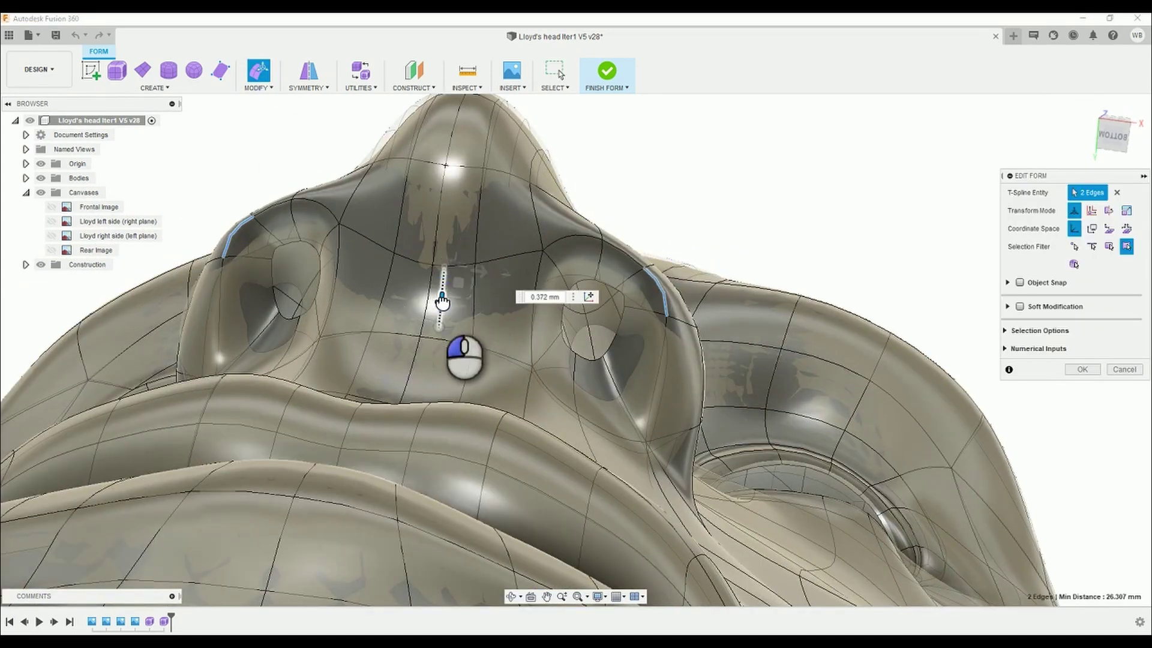
pyautogui.moveTo(473, 287); pyautogui.dragTo(480, 278)
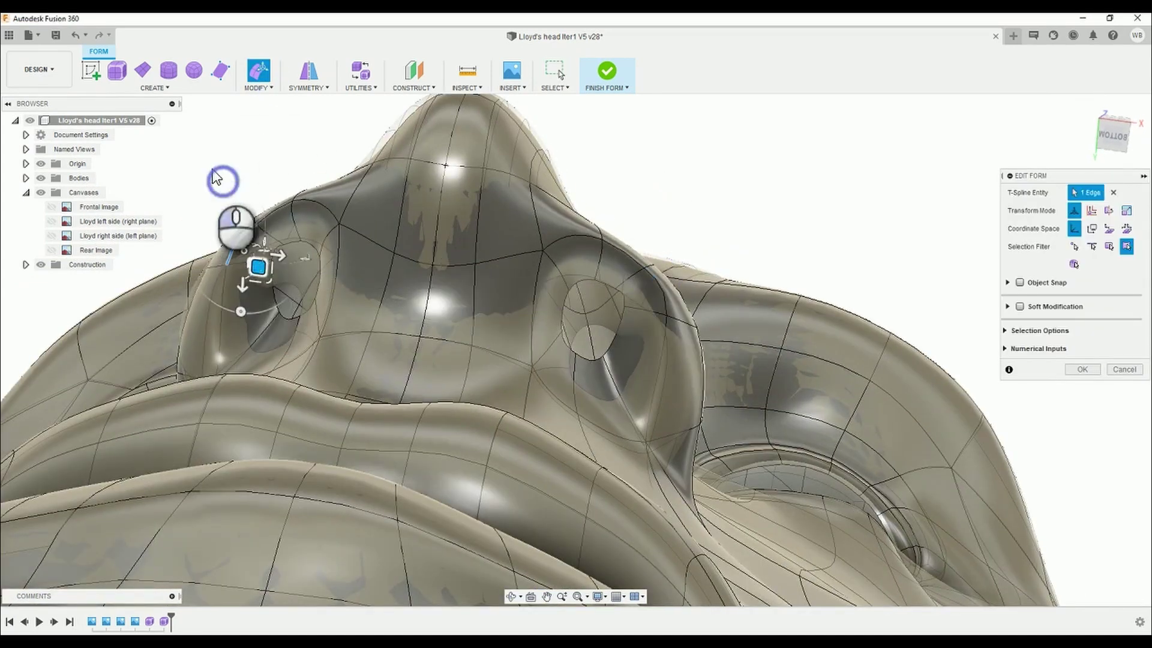
pyautogui.scroll(-5, 618, 301)
pyautogui.keyDown('shift'); pyautogui.moveTo(618, 301); pyautogui.dragTo(585, 309, button='middle'); pyautogui.keyUp('shift')
# - In the left profile, shift the two crease edges behind the nostril about 0.7 mm
pyautogui.scroll(3, 491, 263)
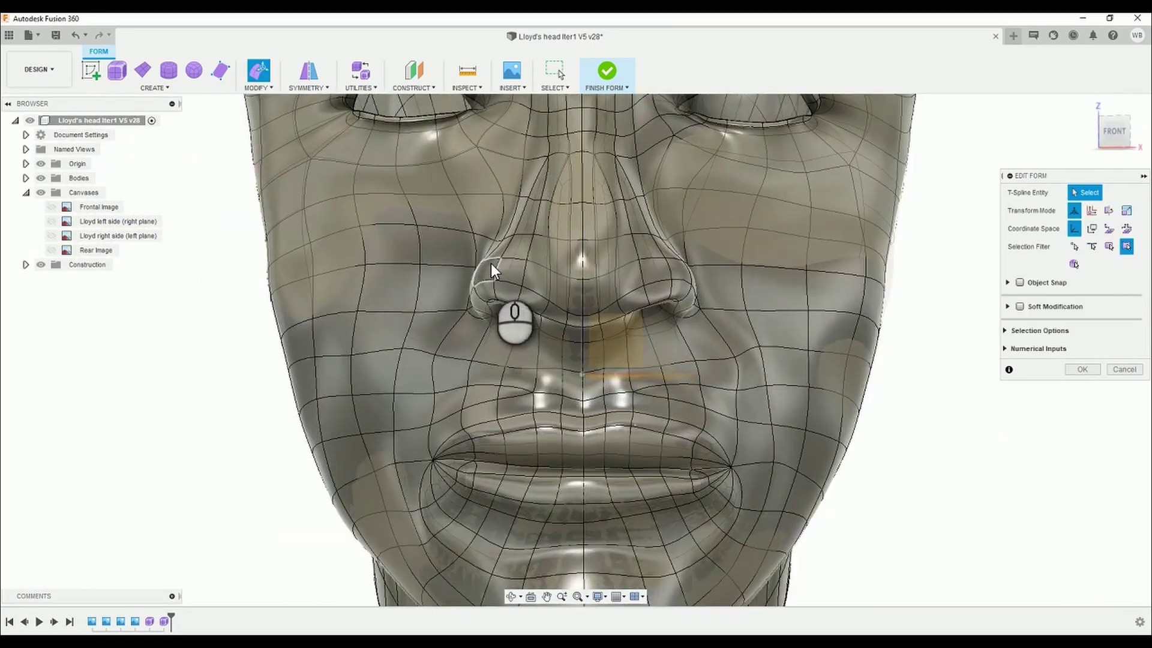
pyautogui.scroll(-3, 553, 207)
pyautogui.keyDown('shift'); pyautogui.moveTo(553, 206); pyautogui.dragTo(646, 221, button='middle'); pyautogui.keyUp('shift')
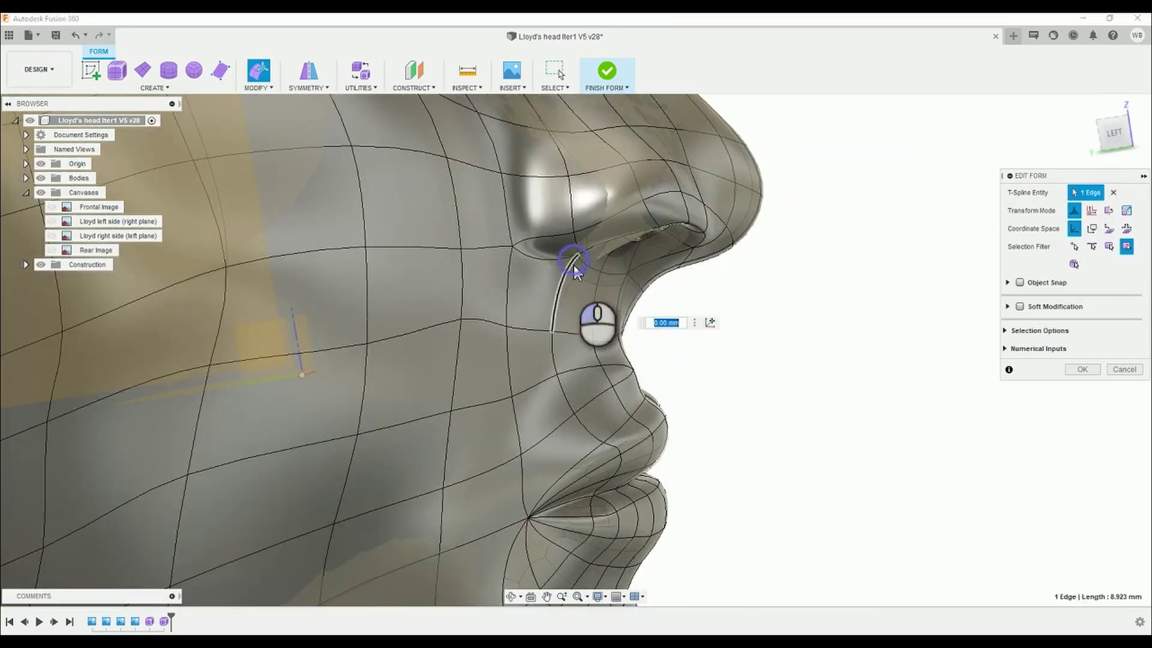
pyautogui.keyDown('shift'); pyautogui.moveTo(573, 266); pyautogui.dragTo(968, 300, button='middle'); pyautogui.keyUp('shift')
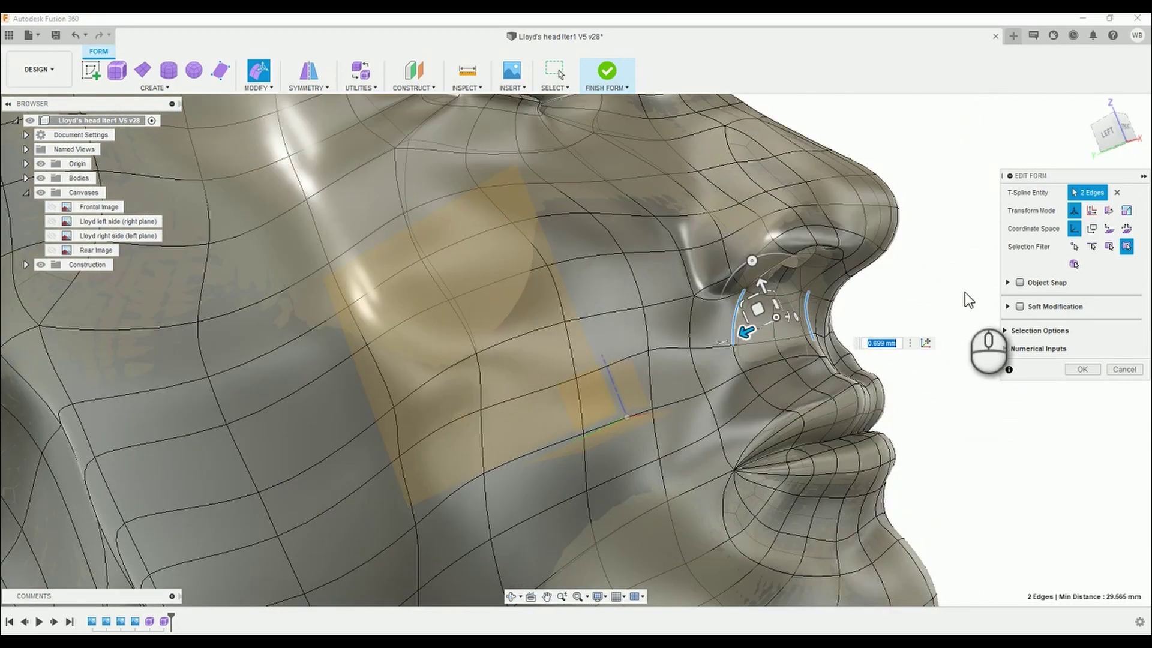
pyautogui.scroll(-5, 718, 376)
pyautogui.keyDown('shift'); pyautogui.moveTo(718, 375); pyautogui.dragTo(645, 394, button='middle'); pyautogui.keyUp('shift')
# - Push the face beside the upper lip out about 3.023 mm
pyautogui.scroll(4, 646, 395)
pyautogui.click(637, 379)
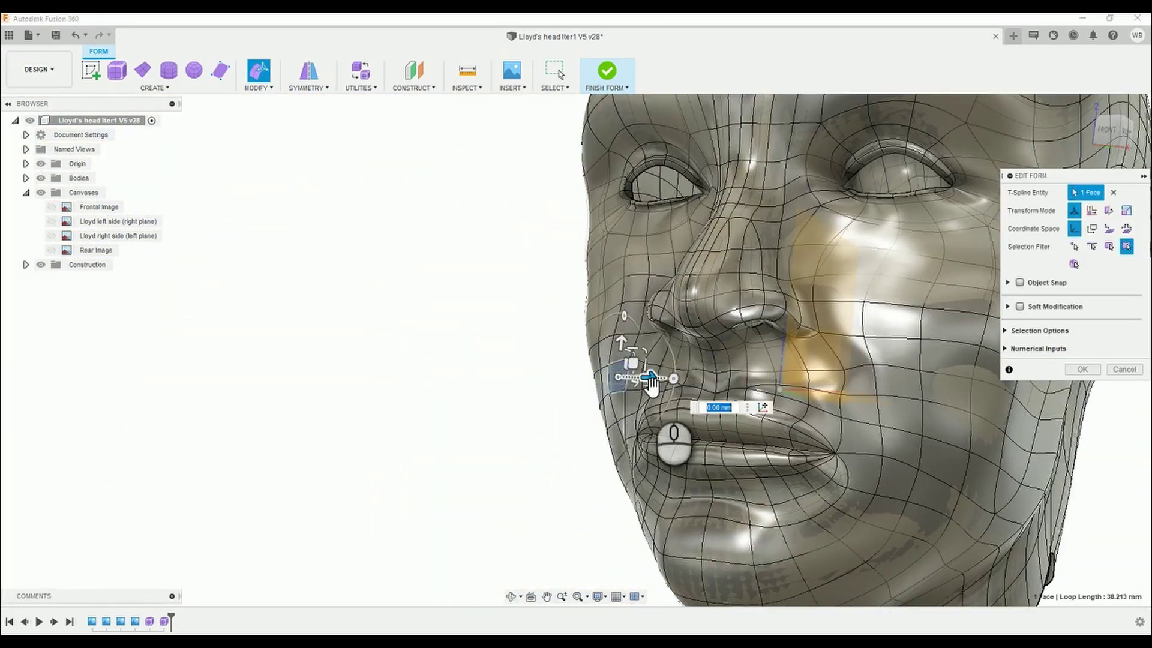
pyautogui.moveTo(643, 389); pyautogui.dragTo(642, 390)
pyautogui.scroll(-3, 596, 469)
pyautogui.scroll(3, 627, 448)
pyautogui.scroll(-4, 505, 402)
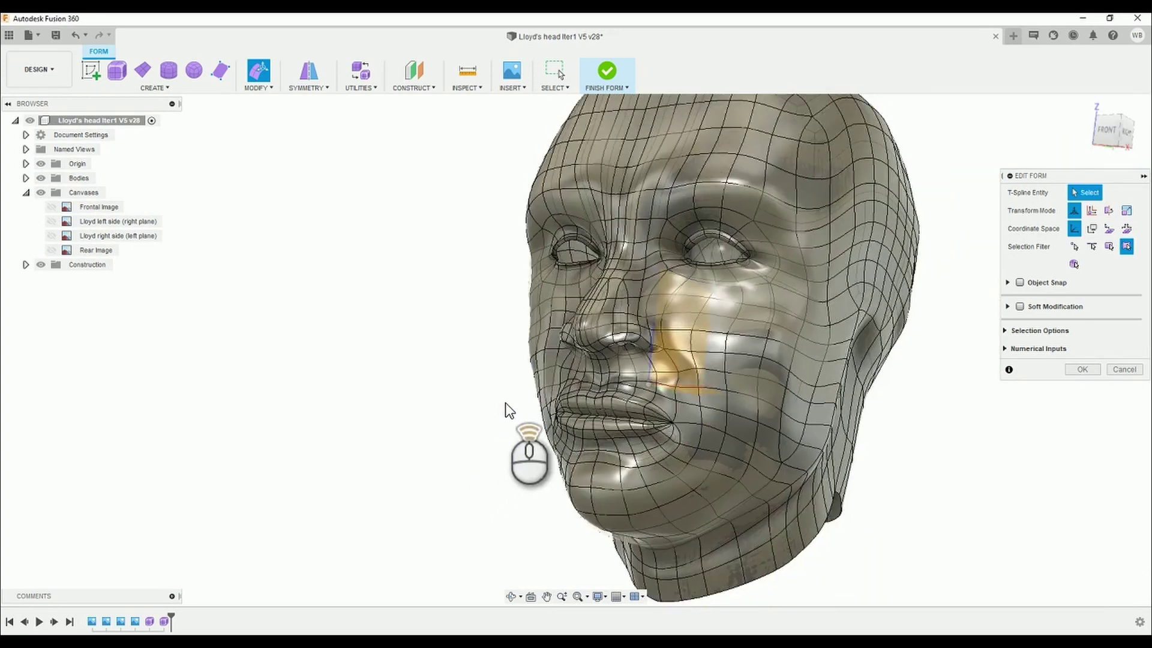
pyautogui.keyDown('shift'); pyautogui.moveTo(505, 402); pyautogui.dragTo(519, 320, button='middle'); pyautogui.keyUp('shift')
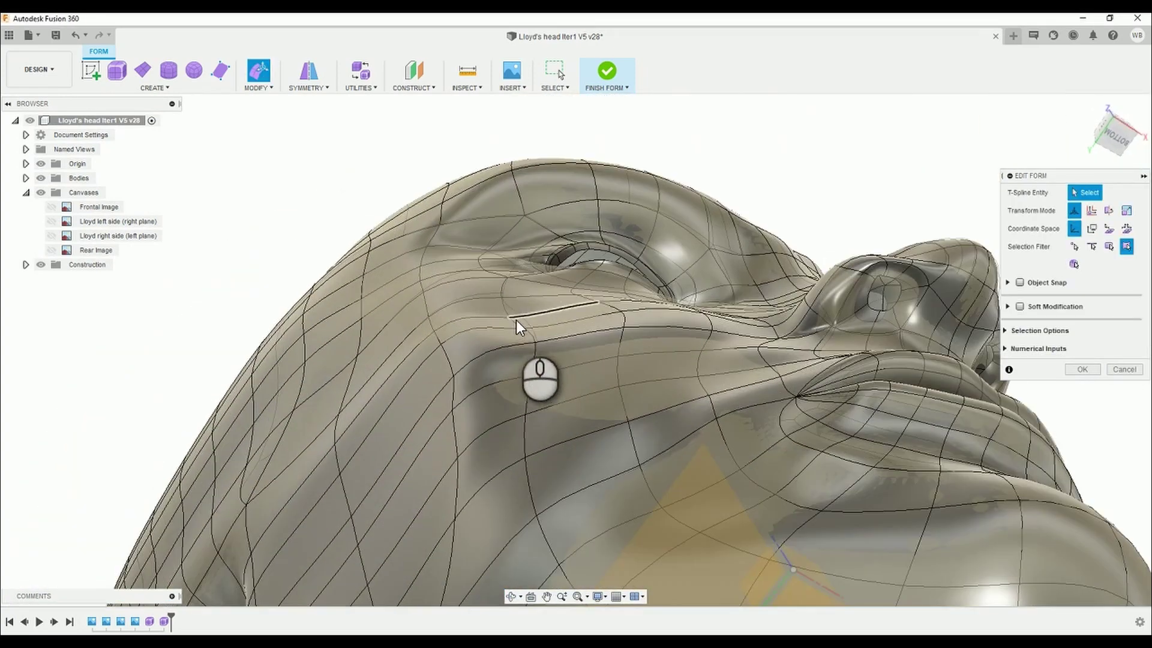